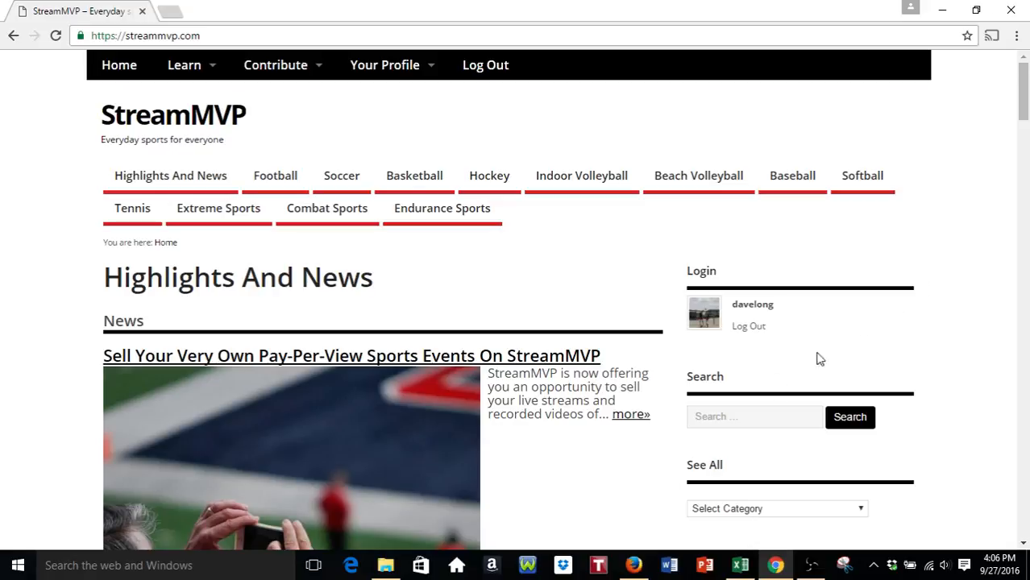
- Switch to the Firefox window showing the StreamMVP channel's YouTube dashboard
{"action": "left_click", "coordinate": [634, 565]}
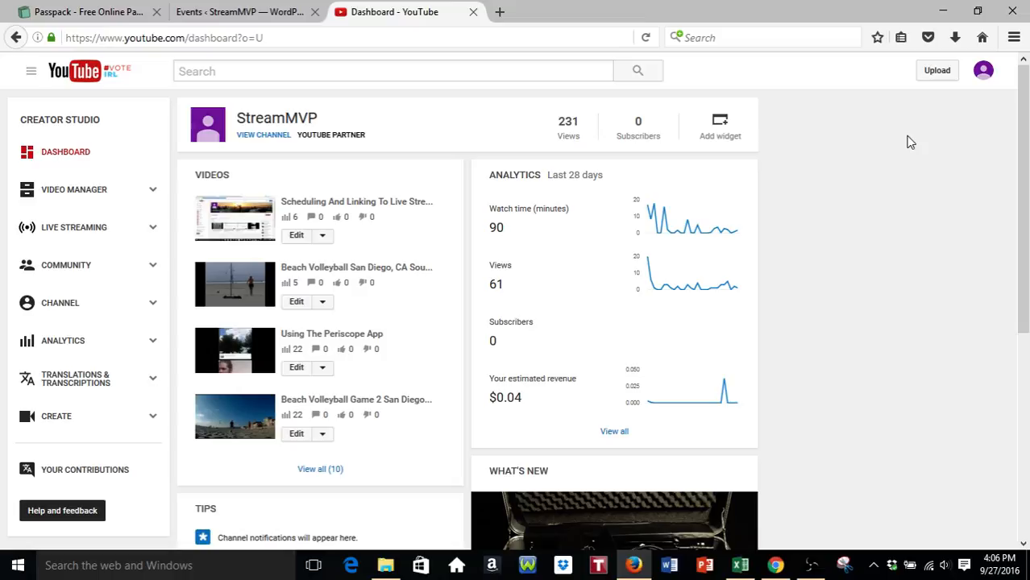
- Go from the account menu to Creator Studio's Live Events list and schedule a new event
{"action": "left_click", "coordinate": [983, 73]}
{"action": "left_click", "coordinate": [910, 178]}
{"action": "left_click", "coordinate": [69, 232]}
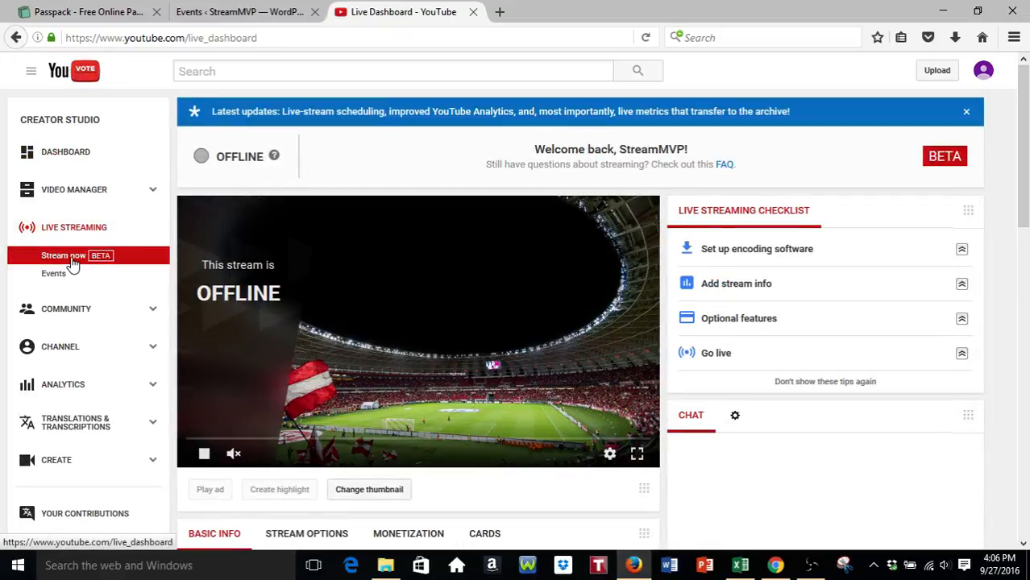
{"action": "left_click", "coordinate": [53, 279]}
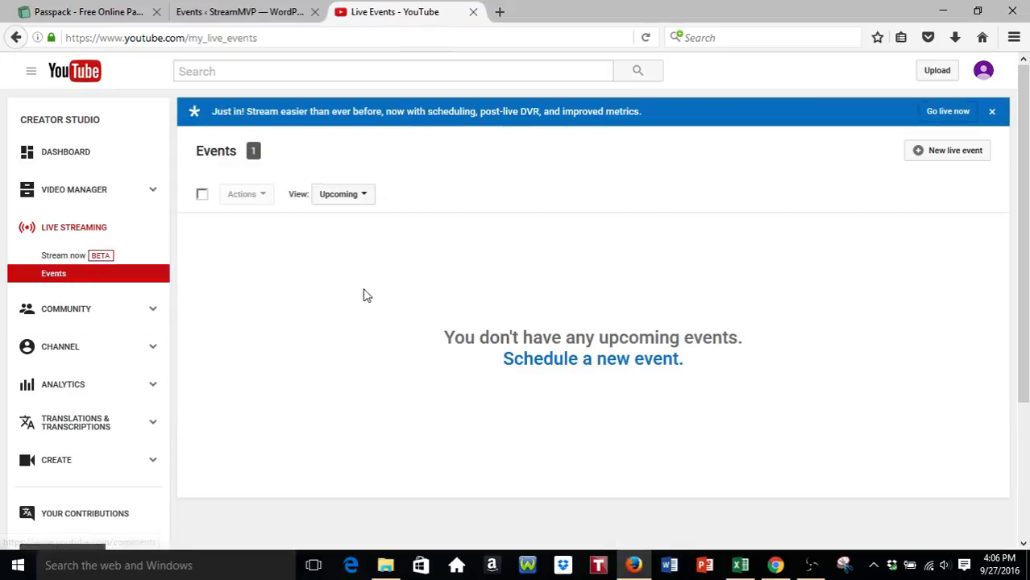
{"action": "left_click", "coordinate": [657, 363]}
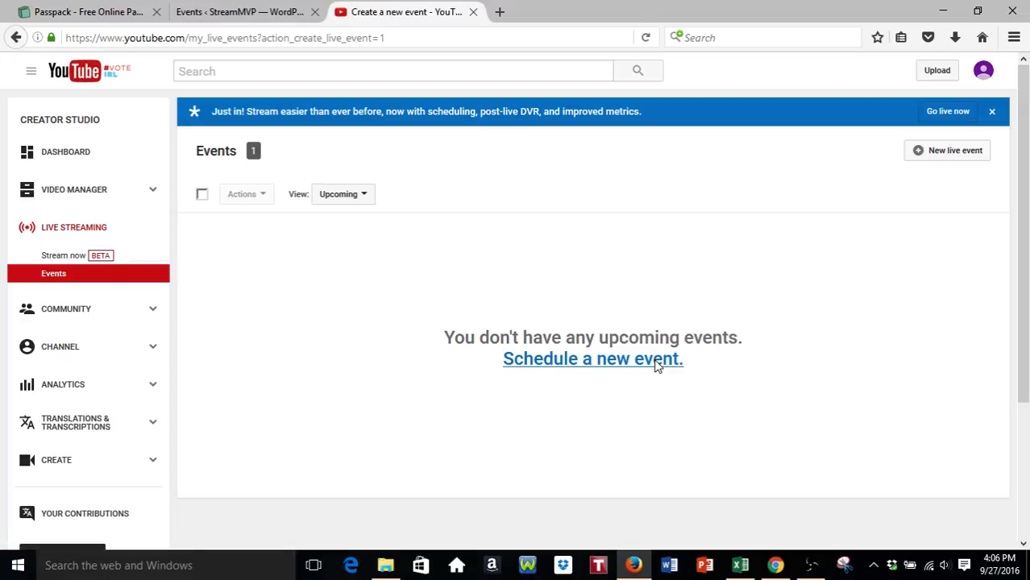
- Title the event 'This is an event' and keep today as its start date
{"action": "left_click", "coordinate": [378, 252]}
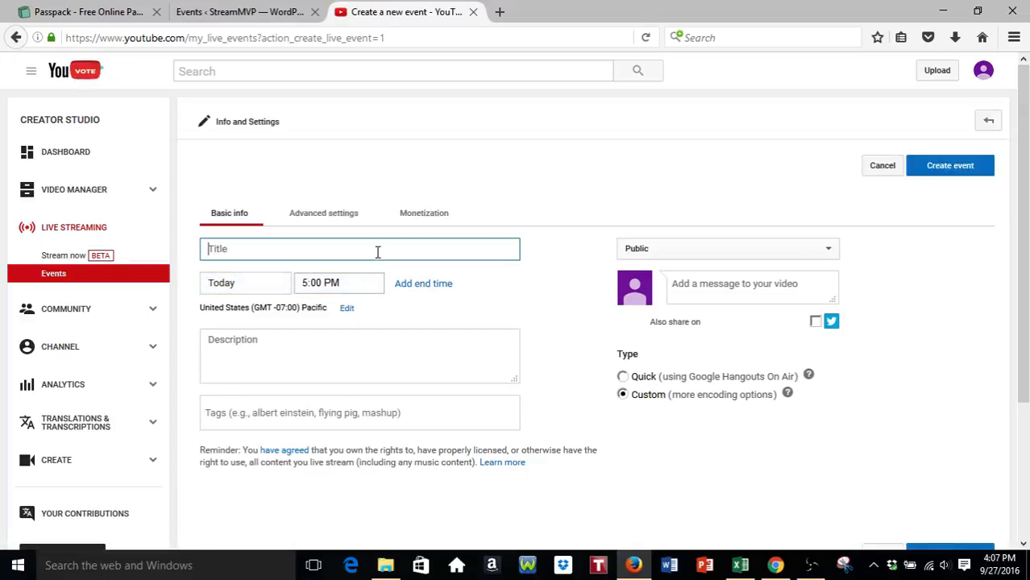
{"action": "type", "text": "This is an event"}
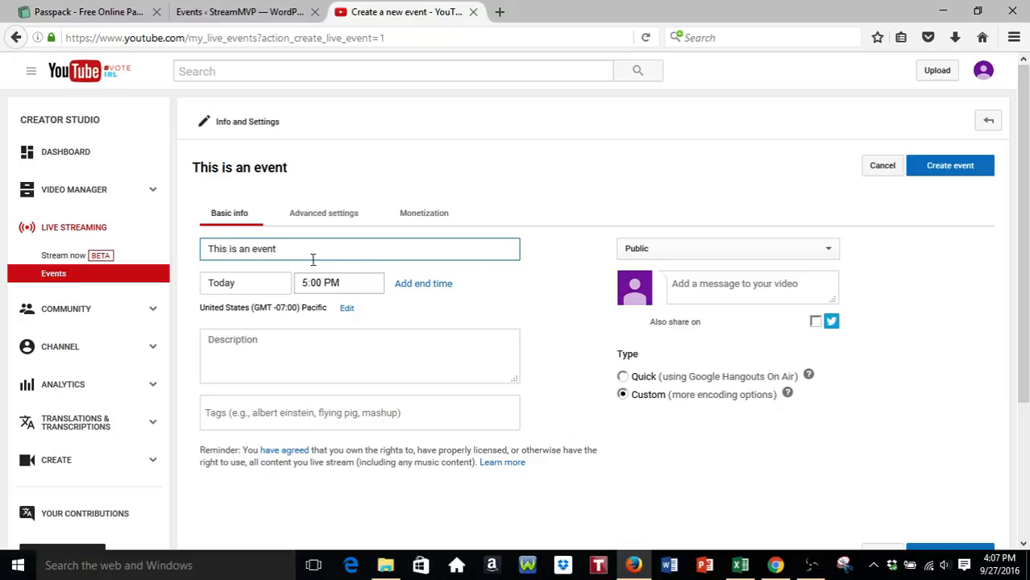
{"action": "left_click", "coordinate": [271, 278]}
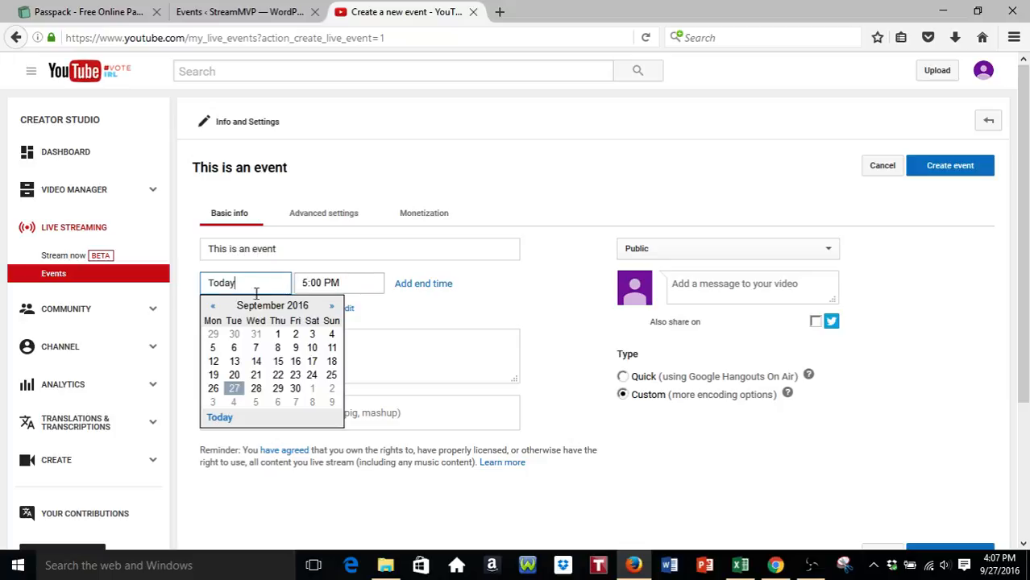
{"action": "left_click", "coordinate": [234, 389]}
- Set the start time to 5:30 PM and add the description 'Some description'
{"action": "left_click", "coordinate": [335, 286]}
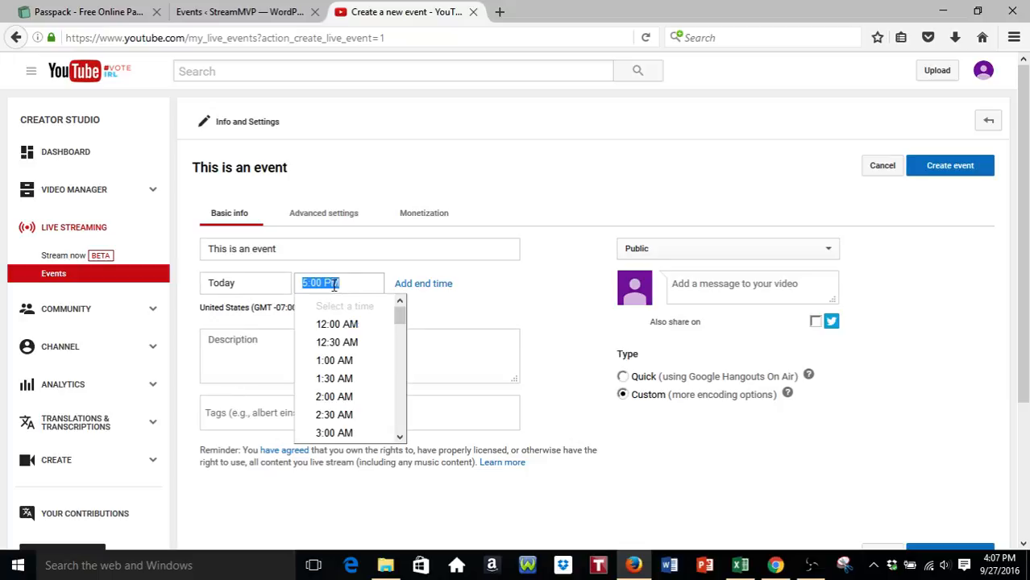
{"action": "scroll", "coordinate": [350, 398], "scroll_direction": "down", "scroll_amount": 2}
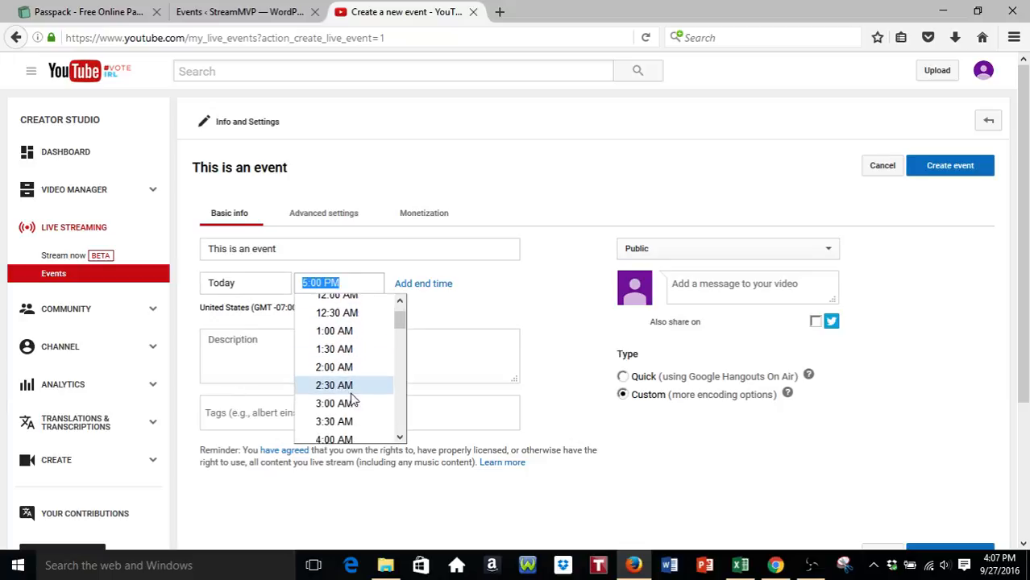
{"action": "left_click", "coordinate": [352, 404]}
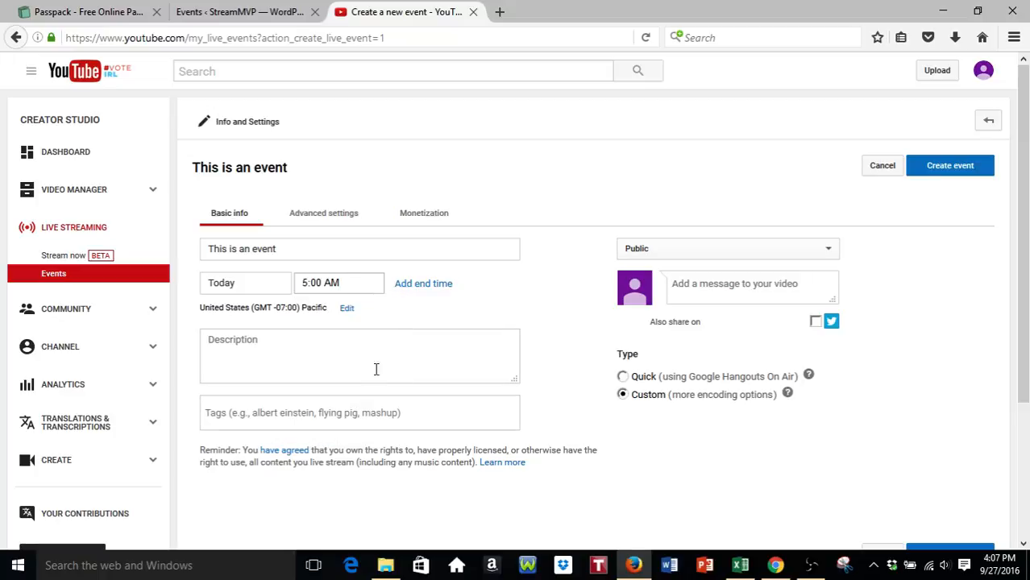
{"action": "left_click", "coordinate": [353, 283]}
{"action": "scroll", "coordinate": [346, 345], "scroll_direction": "down", "scroll_amount": 8}
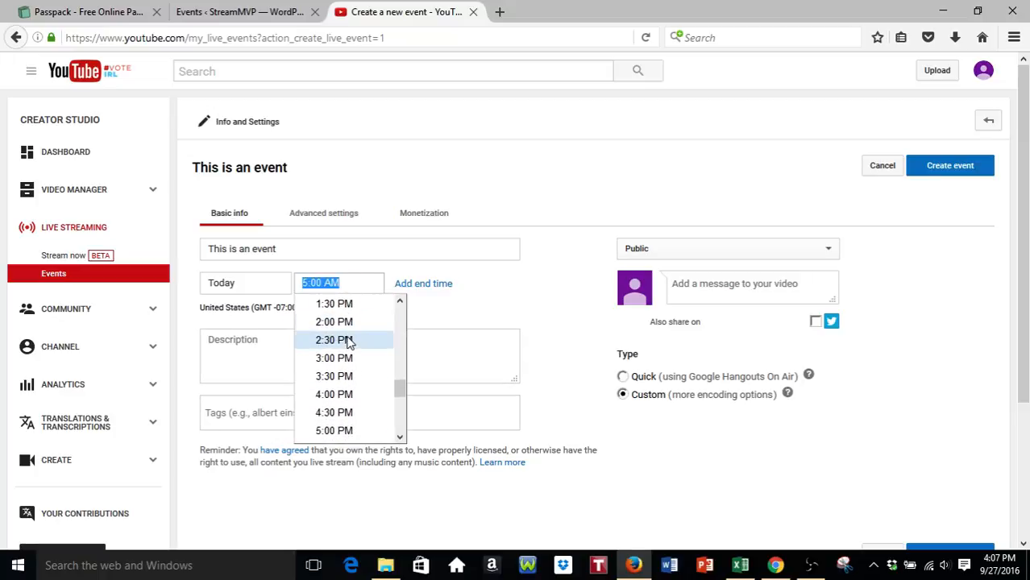
{"action": "scroll", "coordinate": [347, 375], "scroll_direction": "down", "scroll_amount": 3}
{"action": "left_click", "coordinate": [356, 387]}
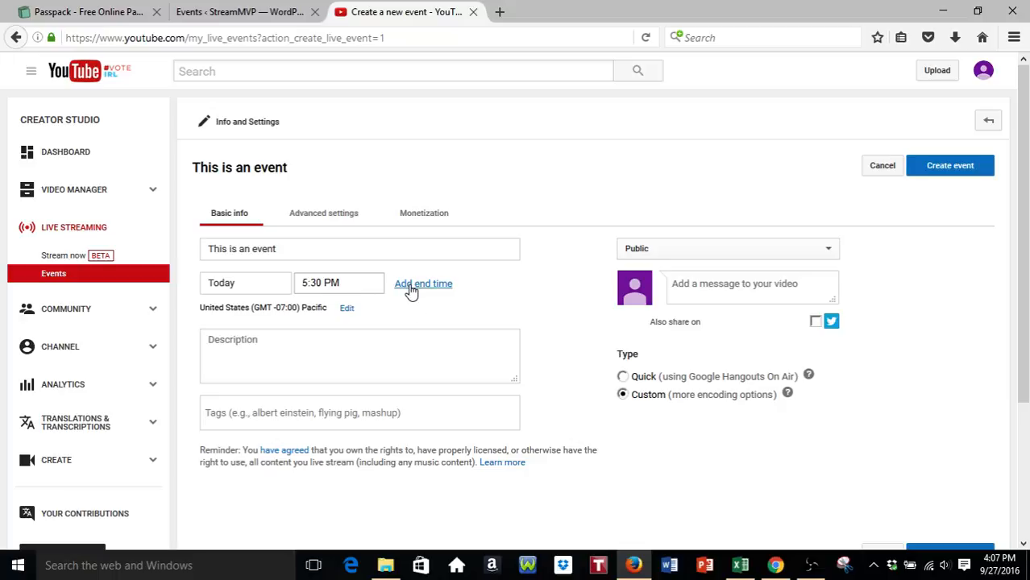
{"action": "left_click", "coordinate": [376, 346]}
{"action": "type", "text": "Some description"}
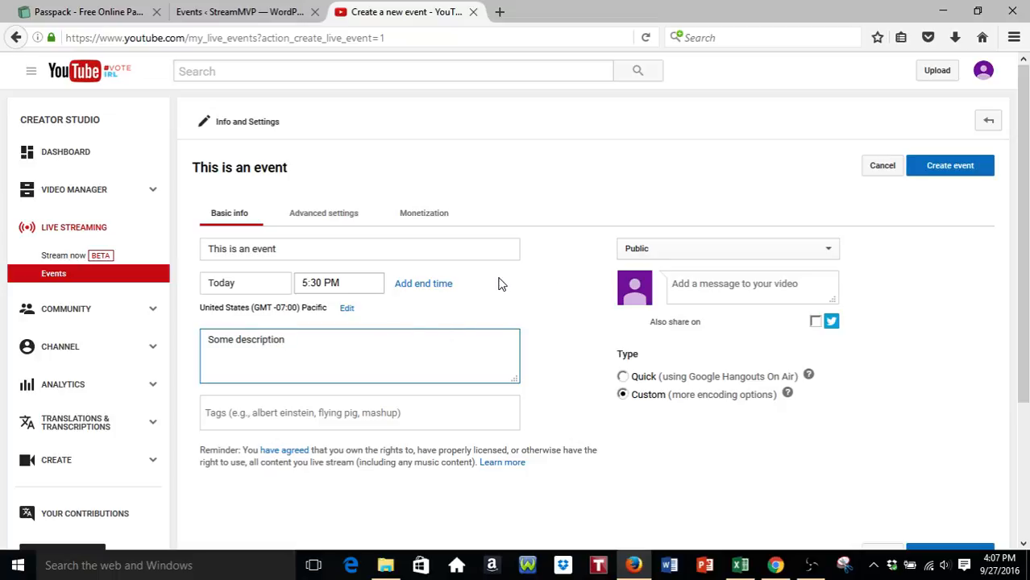
- After trying Unlisted and Public, set the event to Private and bring up Share with others
{"action": "left_click", "coordinate": [826, 252]}
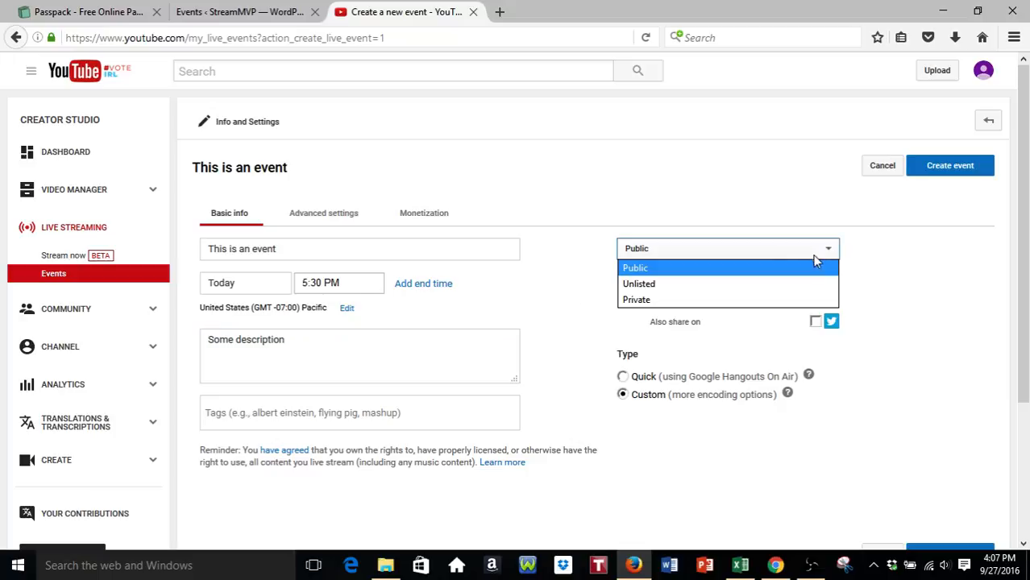
{"action": "left_click", "coordinate": [685, 285]}
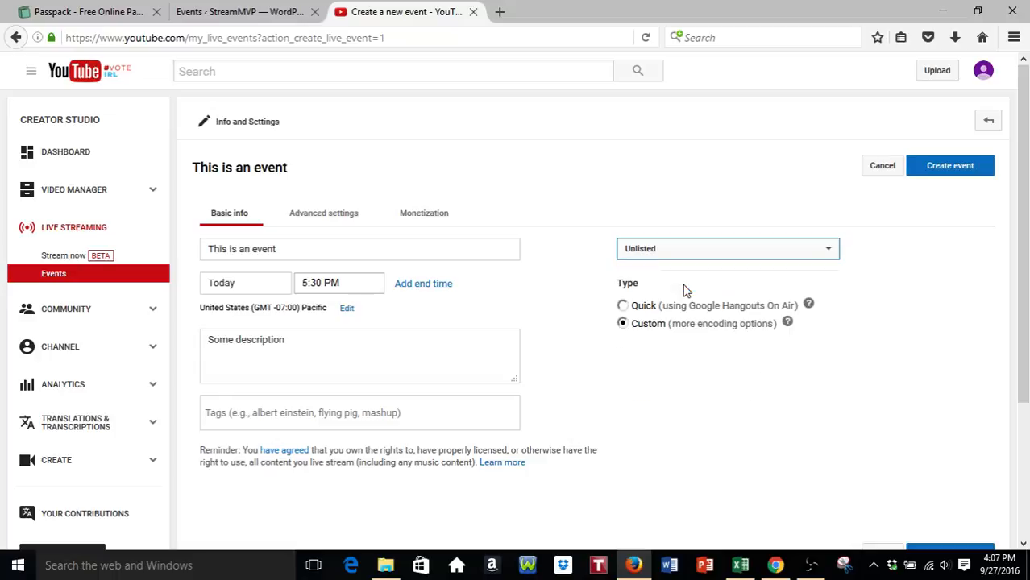
{"action": "left_click", "coordinate": [830, 253]}
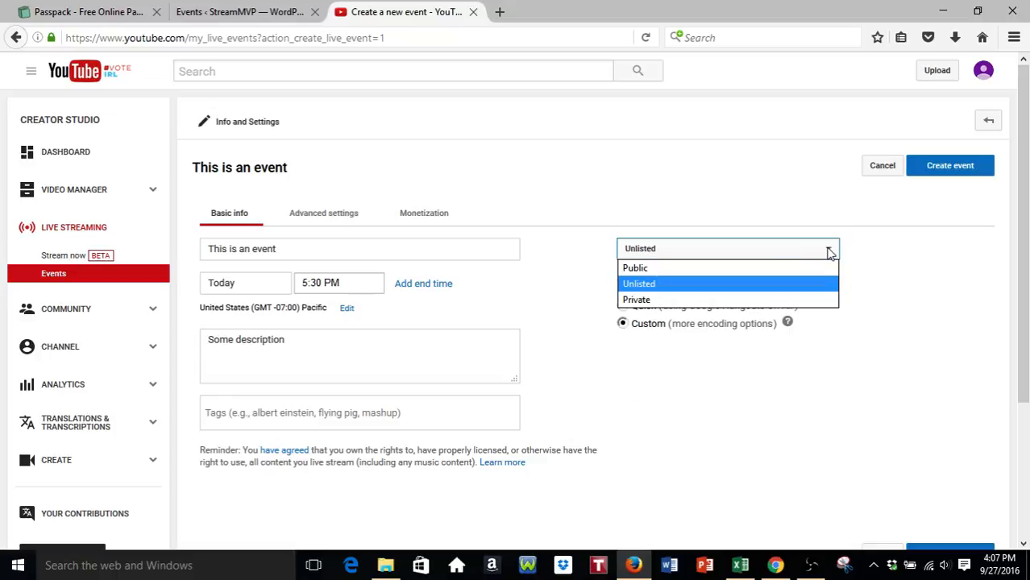
{"action": "left_click", "coordinate": [805, 267]}
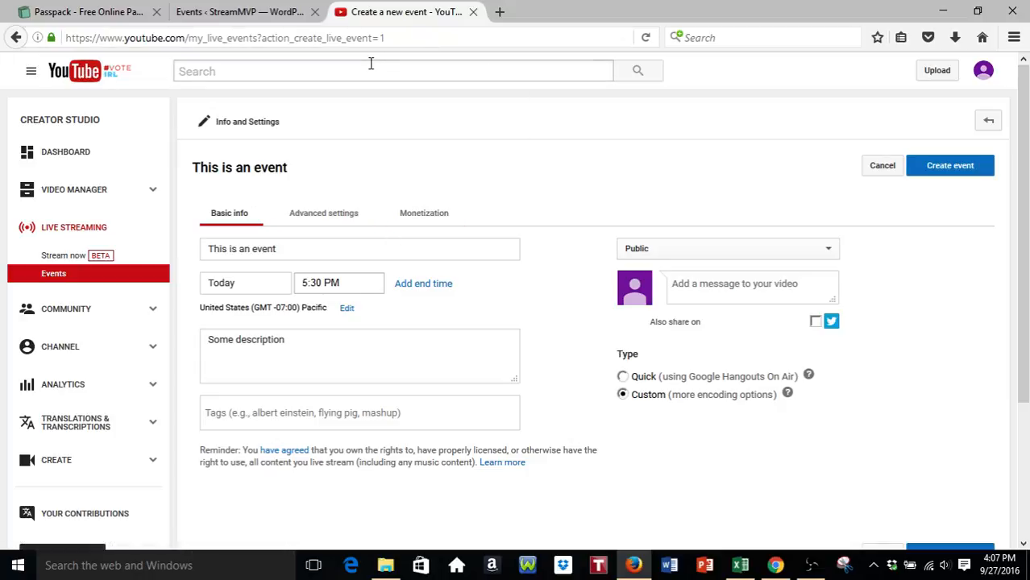
{"action": "left_click", "coordinate": [832, 253]}
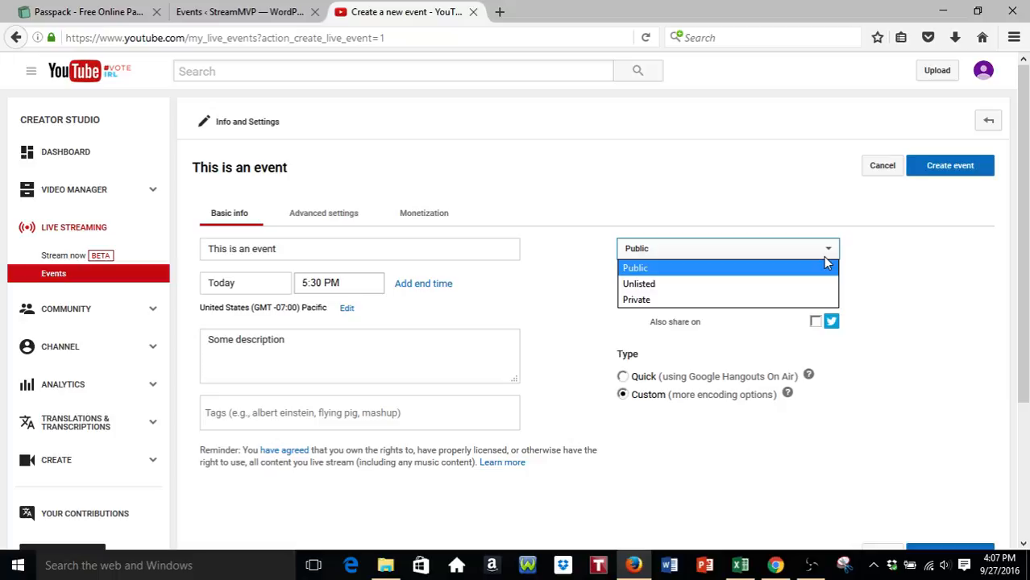
{"action": "left_click", "coordinate": [744, 299]}
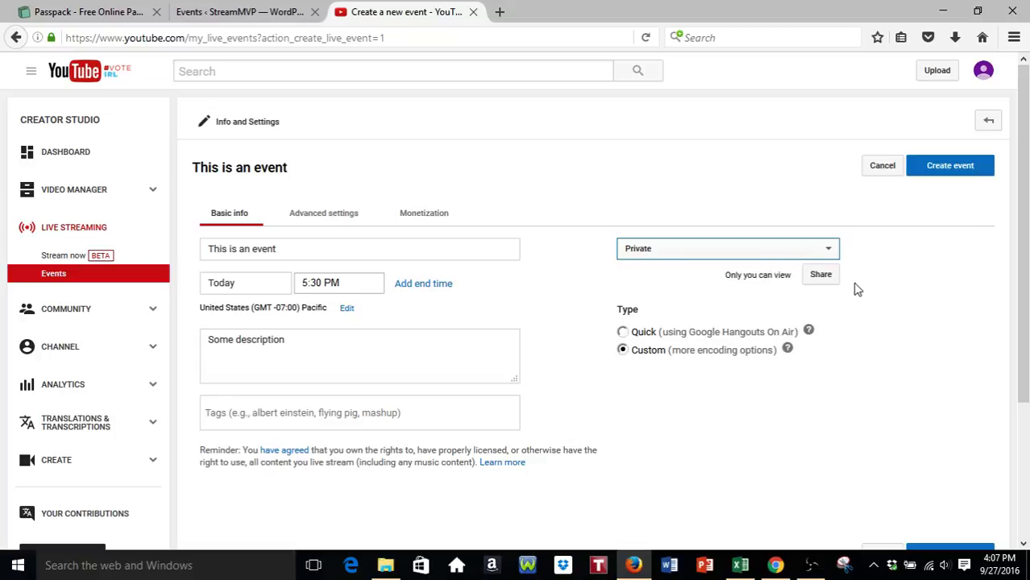
{"action": "left_click", "coordinate": [826, 279]}
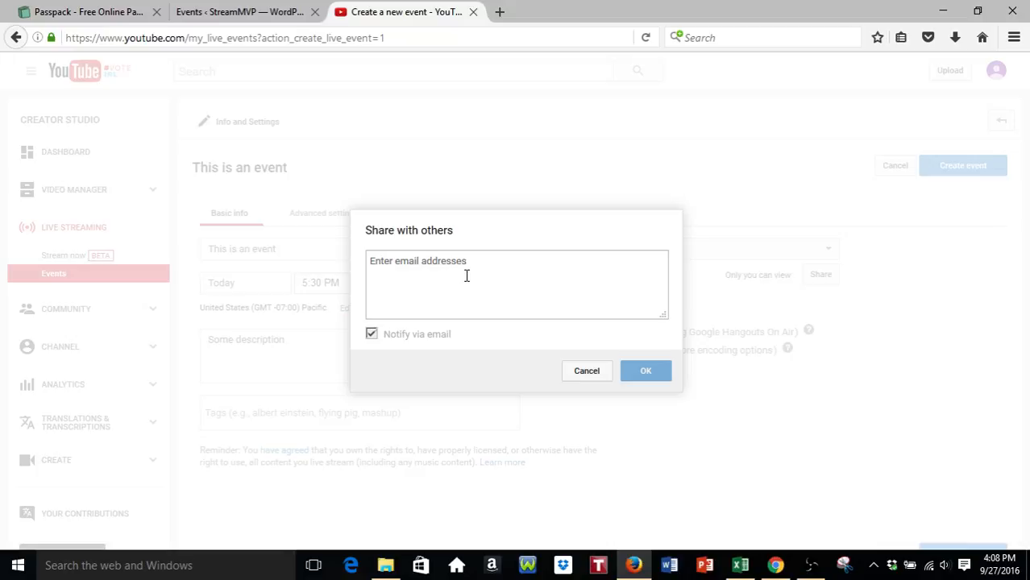
- Cancel the Share with others dialog and change the event's privacy to Unlisted
{"action": "left_click", "coordinate": [589, 374]}
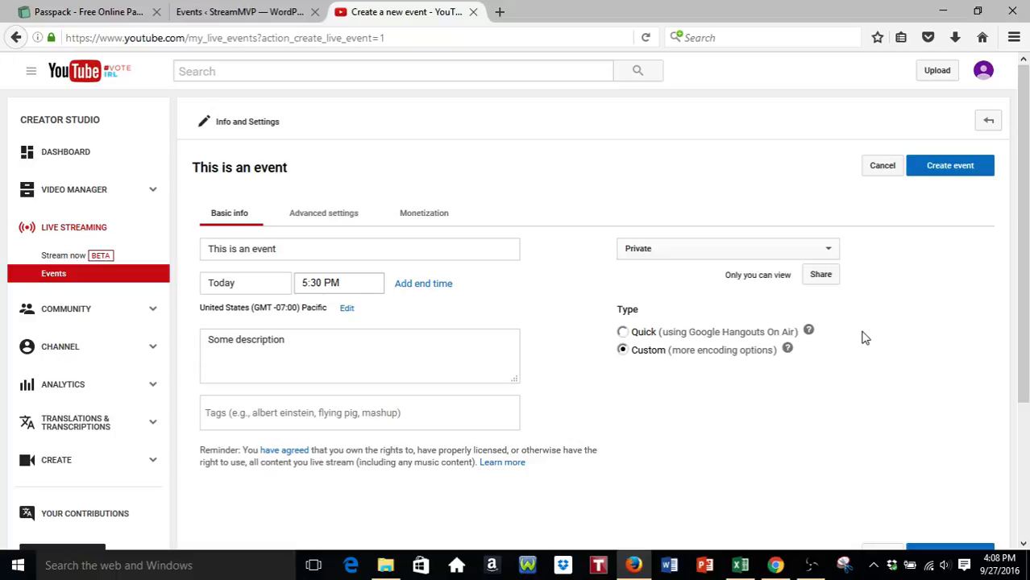
{"action": "left_click", "coordinate": [836, 256]}
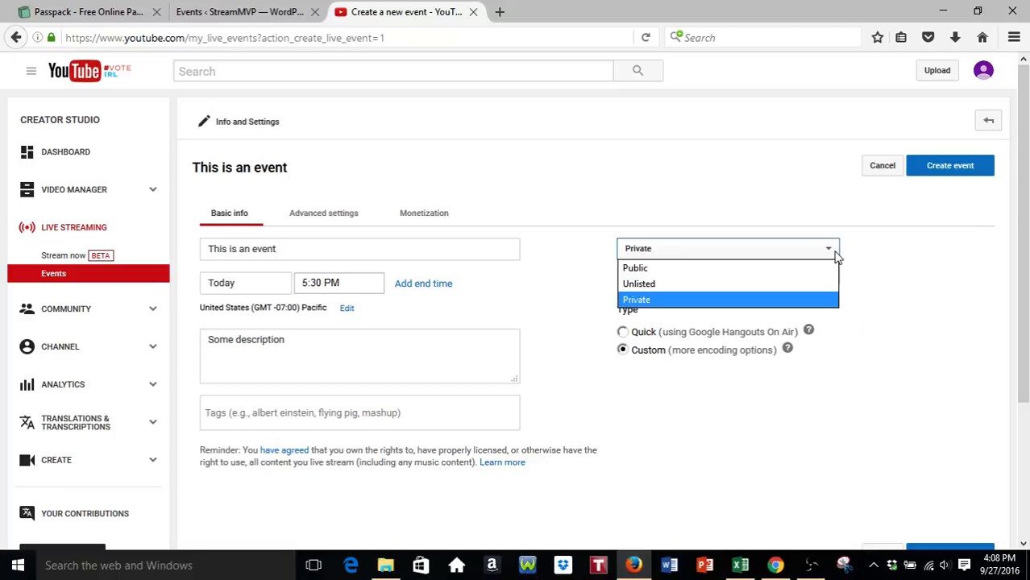
{"action": "left_click", "coordinate": [807, 283]}
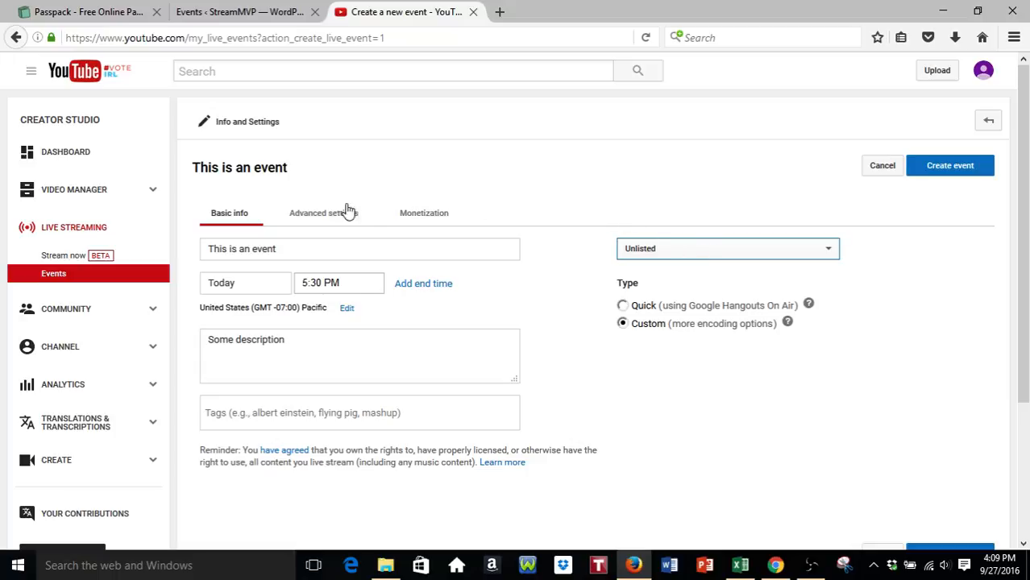
- Create the event, then look over its Advanced settings and Basic info tabs
{"action": "left_click", "coordinate": [952, 167]}
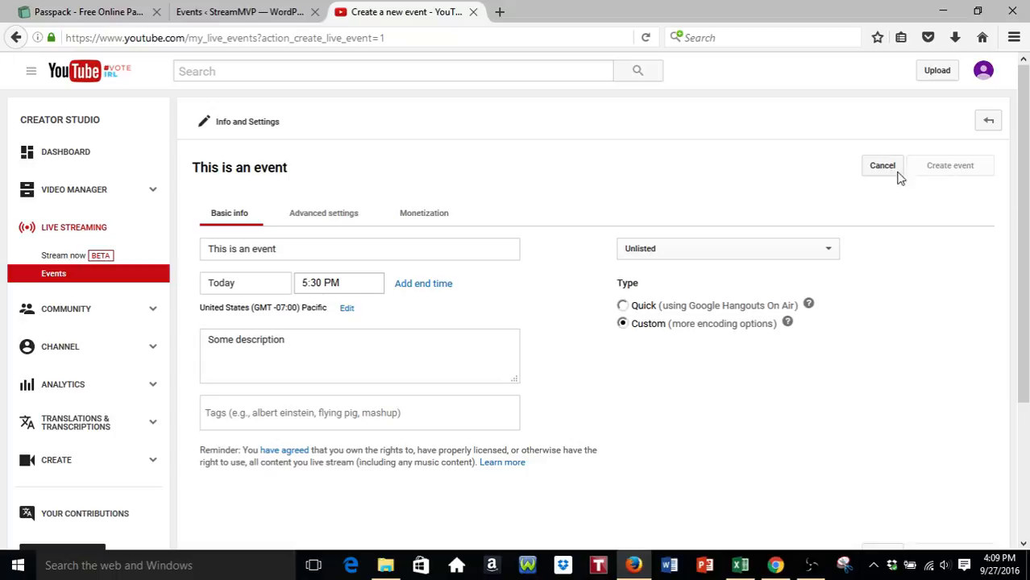
{"action": "left_click", "coordinate": [311, 213]}
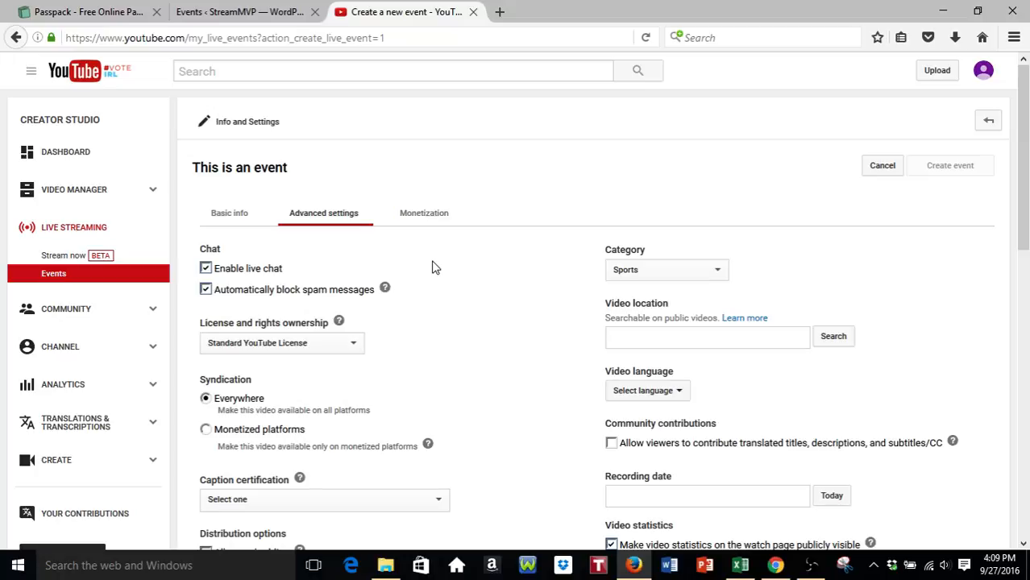
{"action": "scroll", "coordinate": [281, 182], "scroll_direction": "down", "scroll_amount": 2}
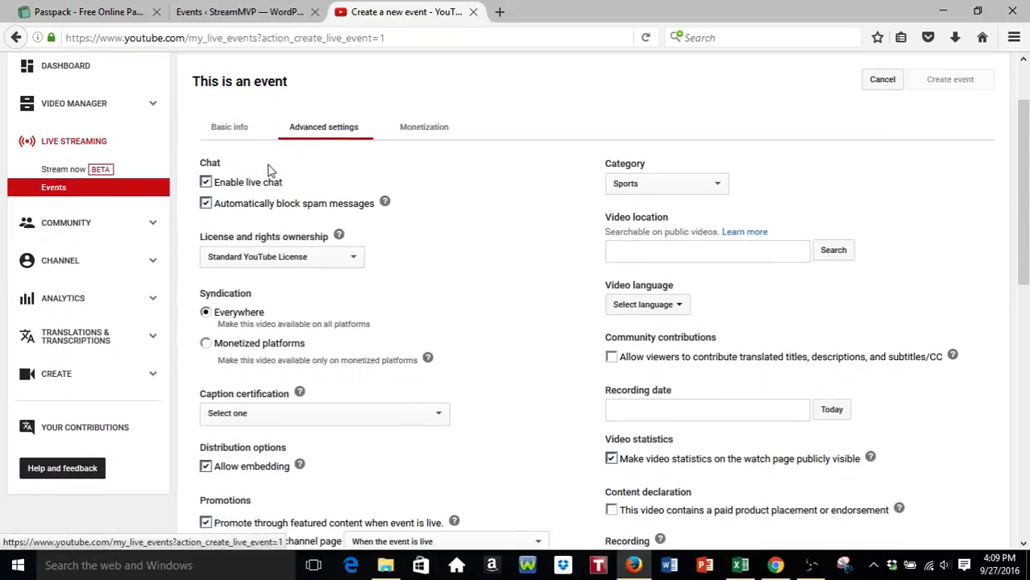
{"action": "left_click", "coordinate": [238, 129]}
{"action": "left_click", "coordinate": [318, 131]}
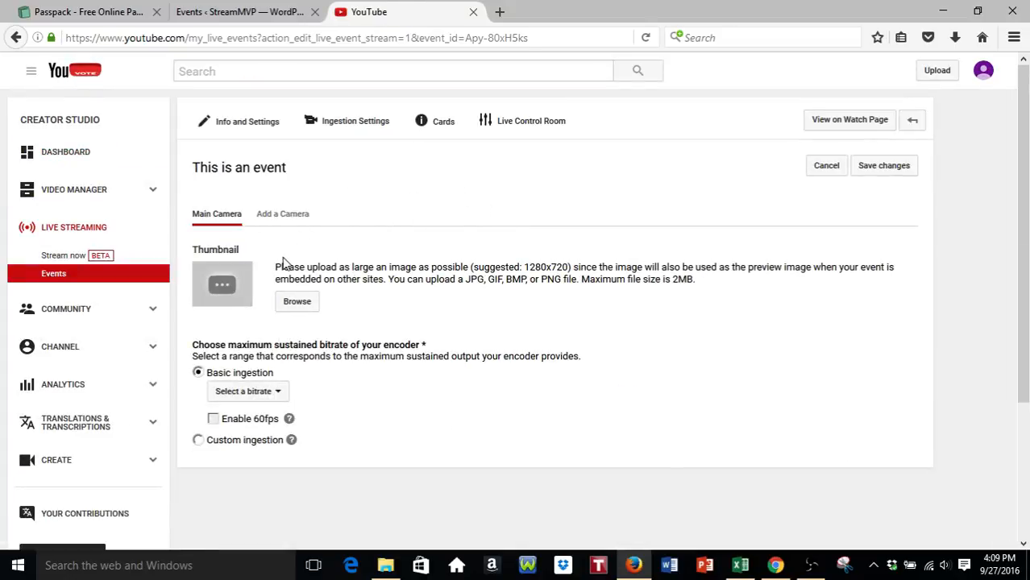
- Under Basic ingestion, show the options in the 'Select a bitrate' dropdown
{"action": "scroll", "coordinate": [266, 273], "scroll_direction": "down", "scroll_amount": 2}
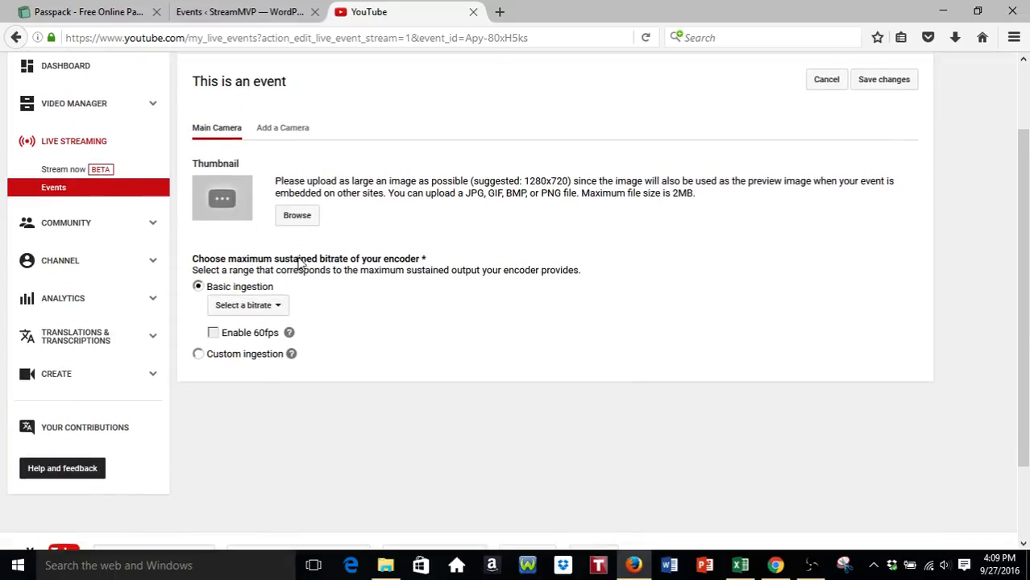
{"action": "scroll", "coordinate": [308, 258], "scroll_direction": "down", "scroll_amount": 2}
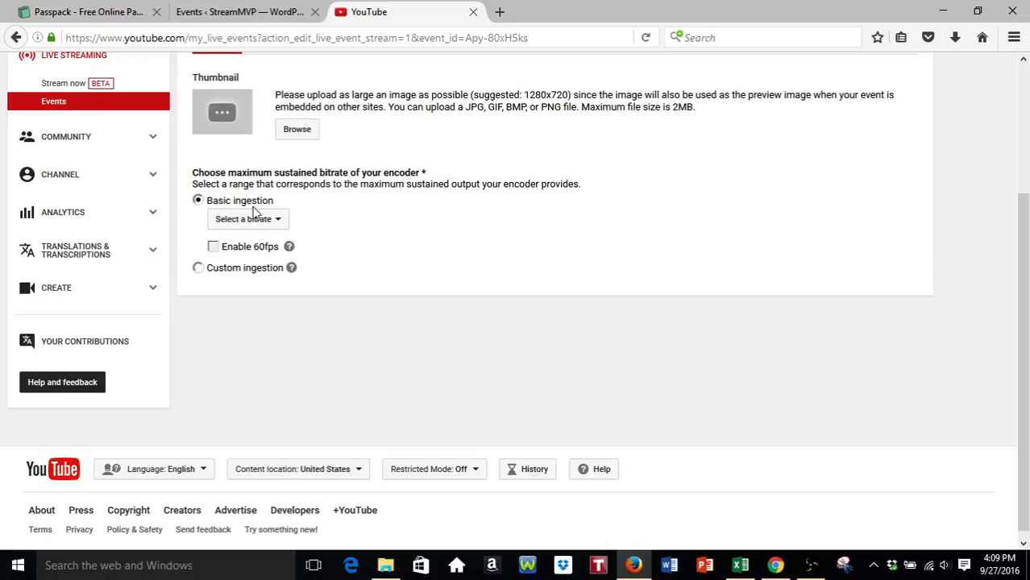
{"action": "left_click", "coordinate": [277, 221]}
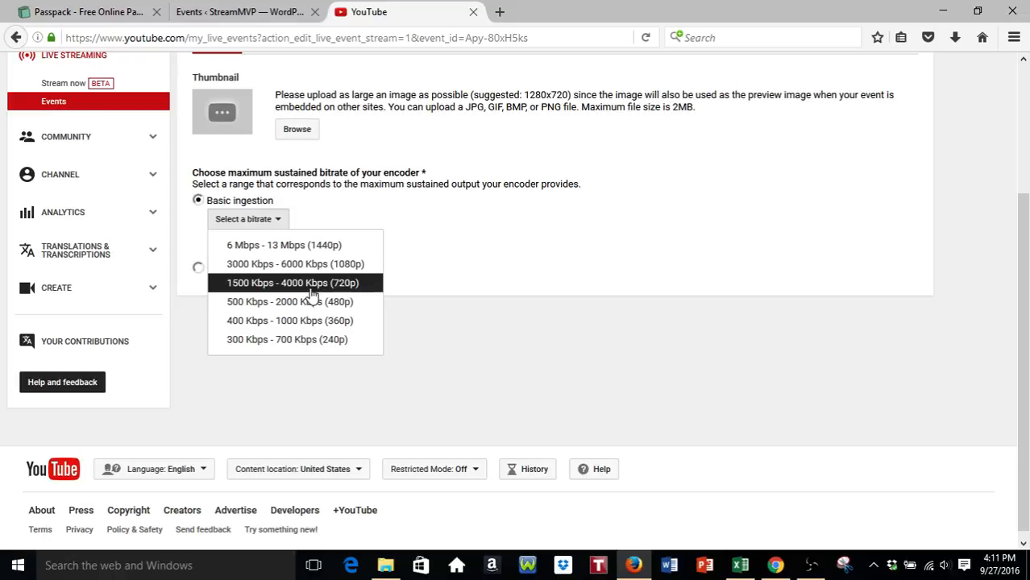
- Choose the 1500 Kbps - 4000 Kbps (720p) bitrate and review the encoder settings below it
{"action": "left_click", "coordinate": [292, 283]}
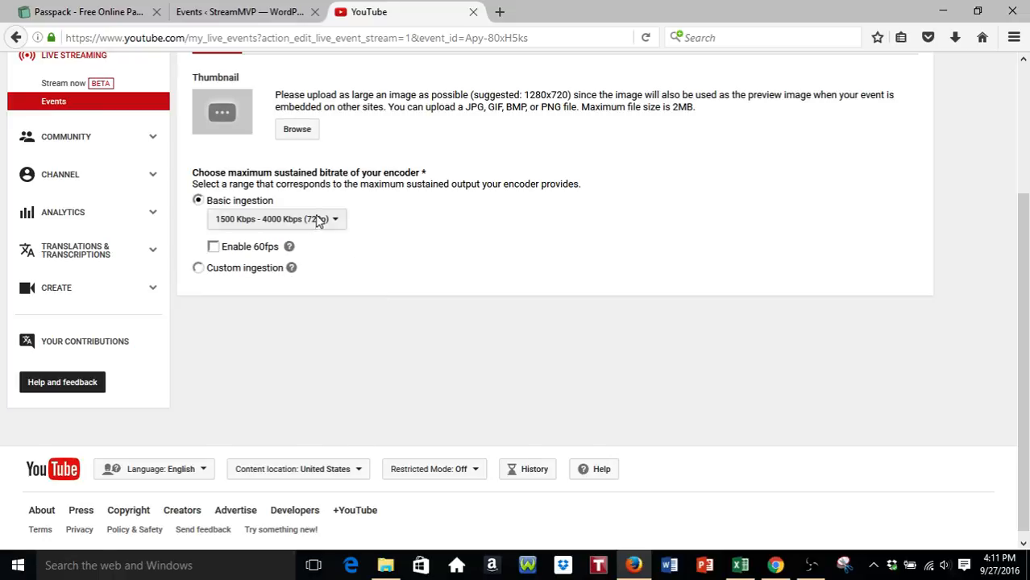
{"action": "scroll", "coordinate": [351, 244], "scroll_direction": "down", "scroll_amount": 2}
{"action": "scroll", "coordinate": [360, 257], "scroll_direction": "down", "scroll_amount": 2}
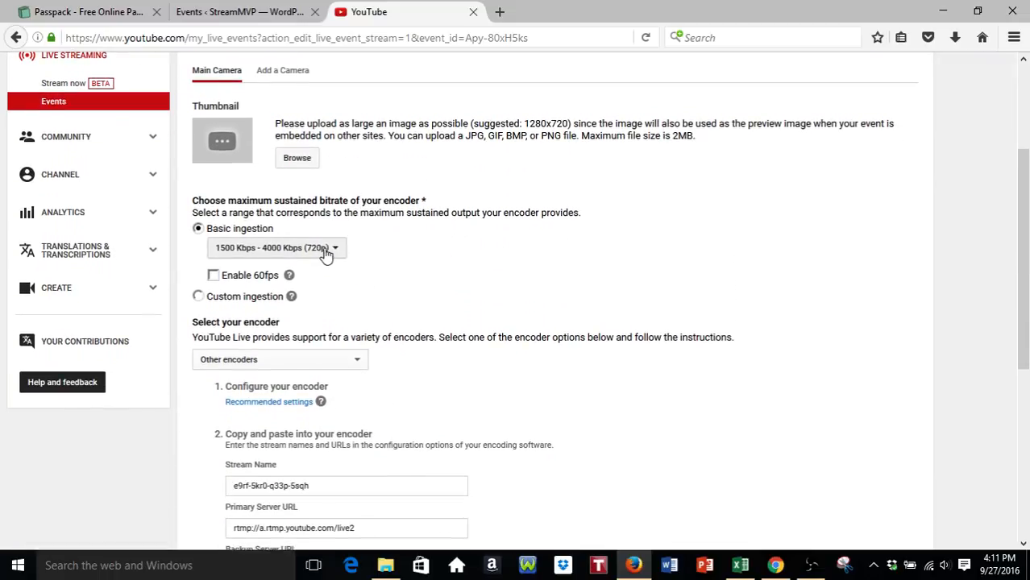
{"action": "scroll", "coordinate": [435, 266], "scroll_direction": "down", "scroll_amount": 3}
{"action": "scroll", "coordinate": [436, 263], "scroll_direction": "down", "scroll_amount": 3}
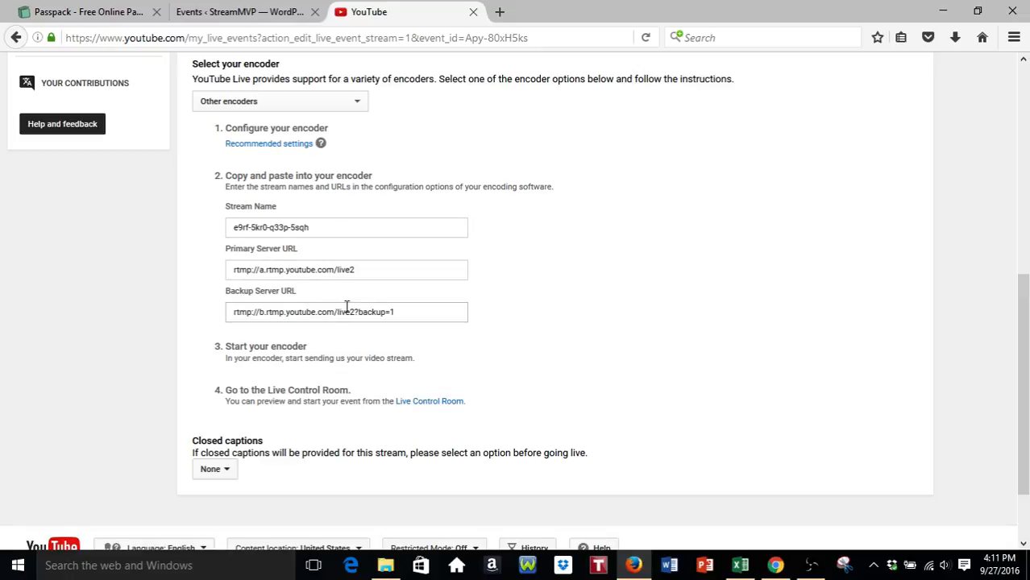
{"action": "scroll", "coordinate": [421, 300], "scroll_direction": "up", "scroll_amount": 5}
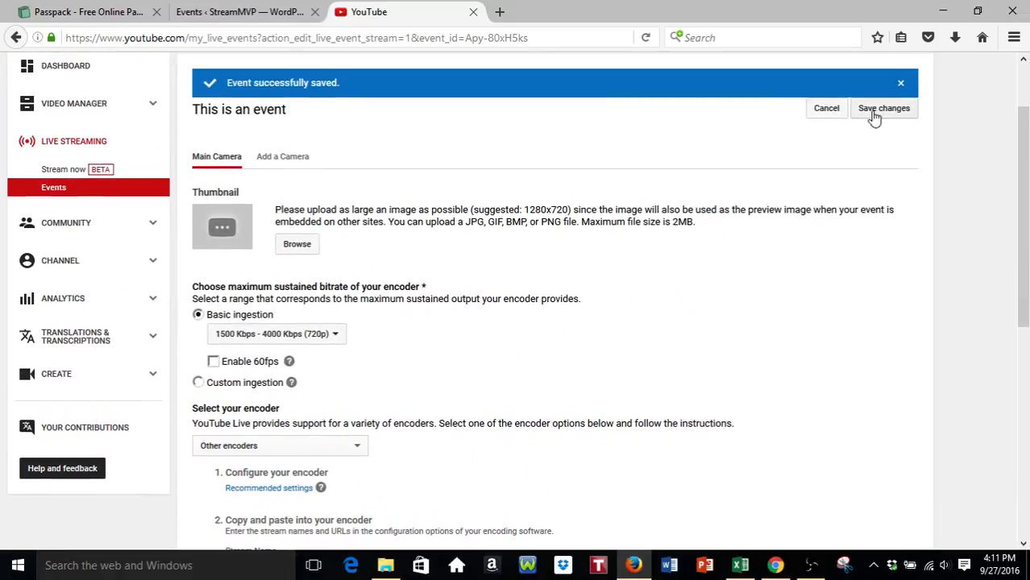
- Save the event changes and select the URL of the 'This is an event' watch page
{"action": "left_click", "coordinate": [868, 108]}
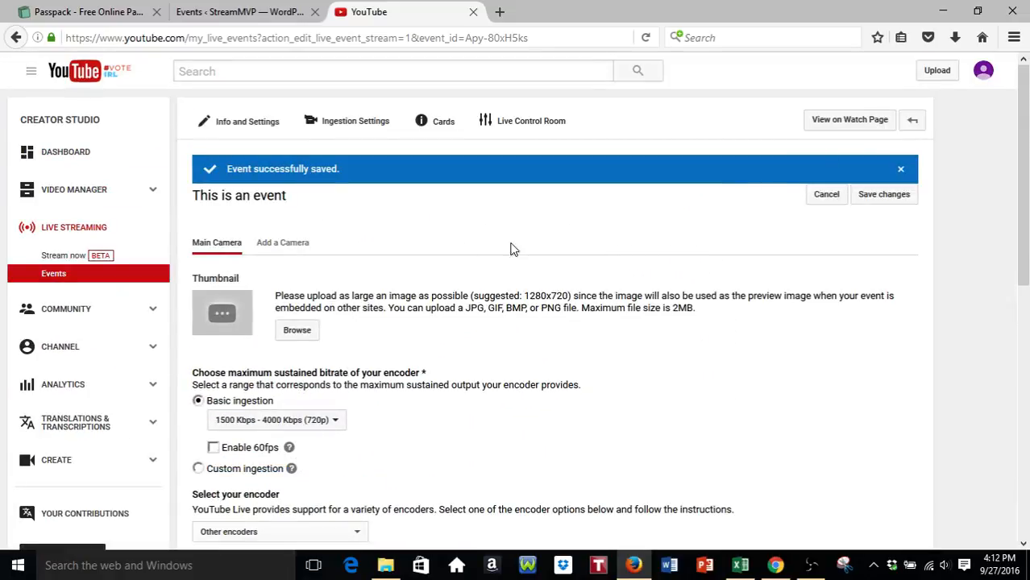
{"action": "left_click", "coordinate": [48, 279]}
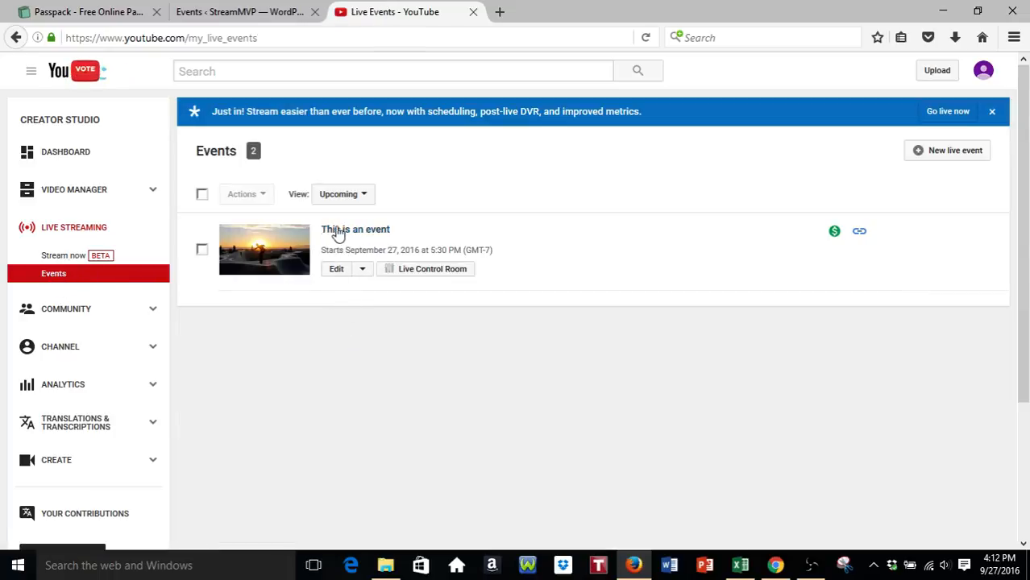
{"action": "left_click", "coordinate": [269, 254]}
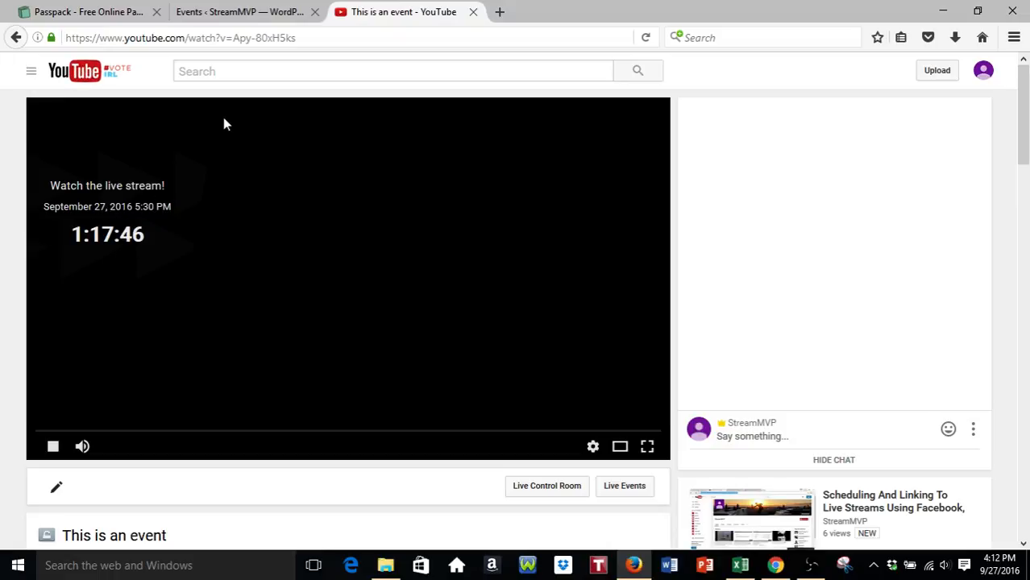
{"action": "left_click", "coordinate": [363, 38]}
{"action": "key", "text": "ctrl+c"}
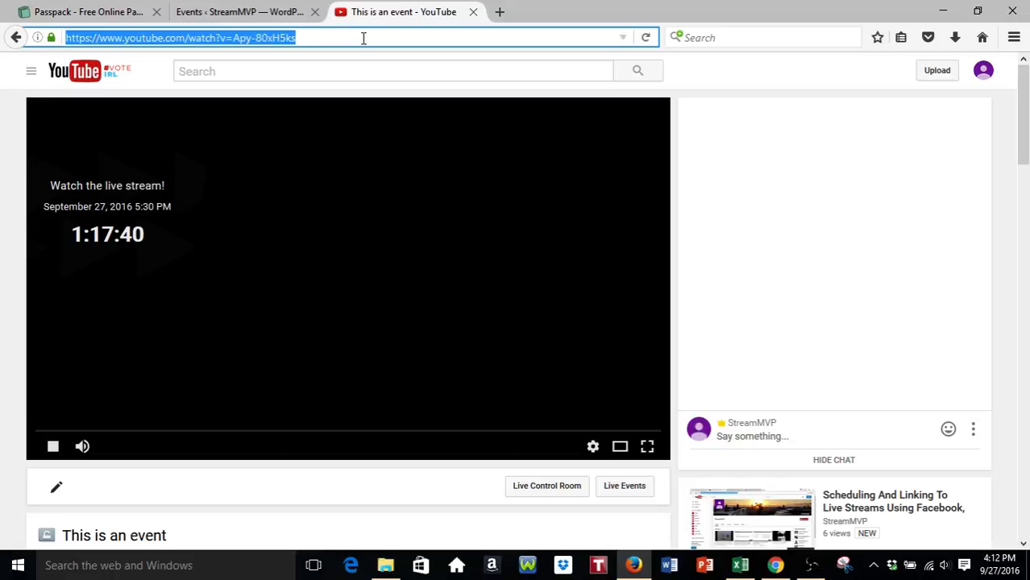
- Paste the watch-page URL into cell A1 of the blank Excel workbook Book1
{"action": "left_click", "coordinate": [740, 565]}
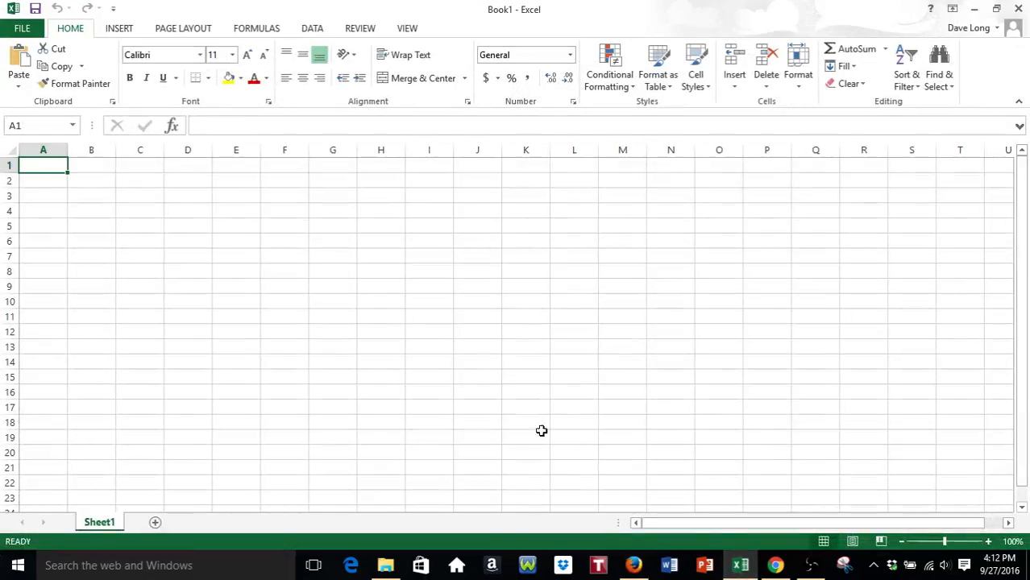
{"action": "left_click", "coordinate": [65, 221]}
{"action": "left_click", "coordinate": [42, 164]}
{"action": "key", "text": "ctrl+v"}
- Use Save As to store the workbook in the Desktop folder as 'Another Live Stream URL 092716'
{"action": "left_click", "coordinate": [121, 214]}
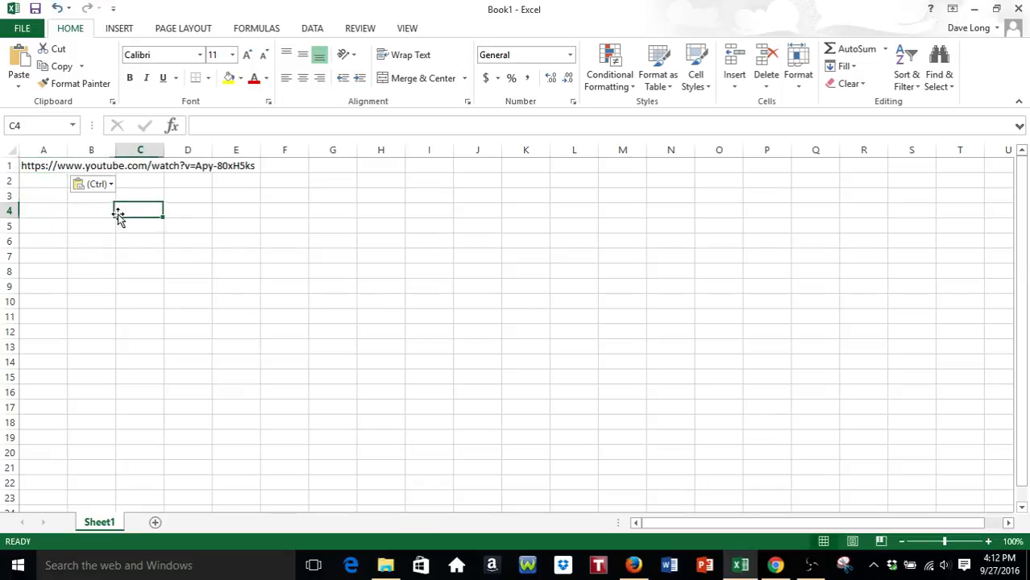
{"action": "left_click", "coordinate": [53, 211]}
{"action": "left_click", "coordinate": [24, 28]}
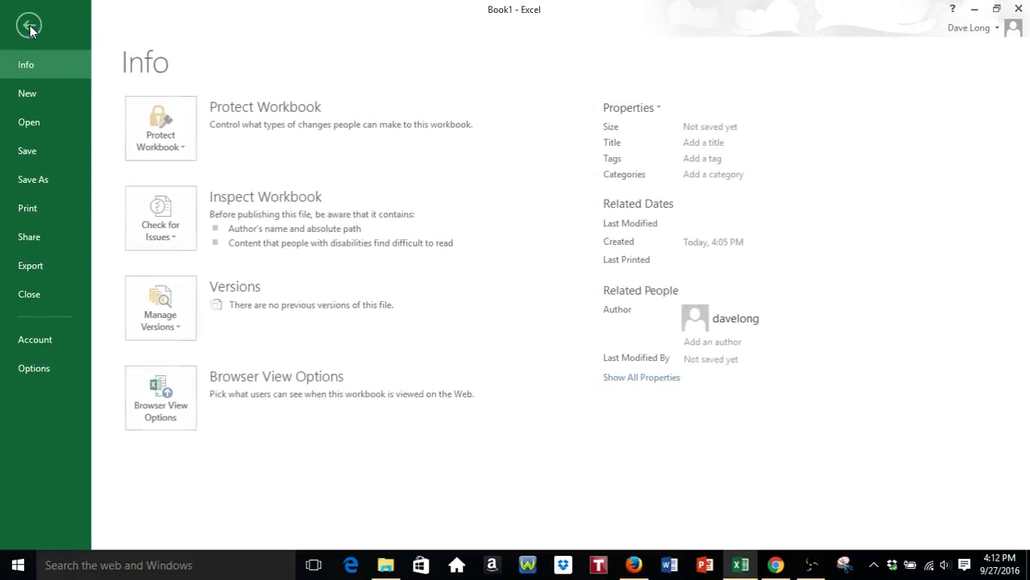
{"action": "left_click", "coordinate": [33, 181]}
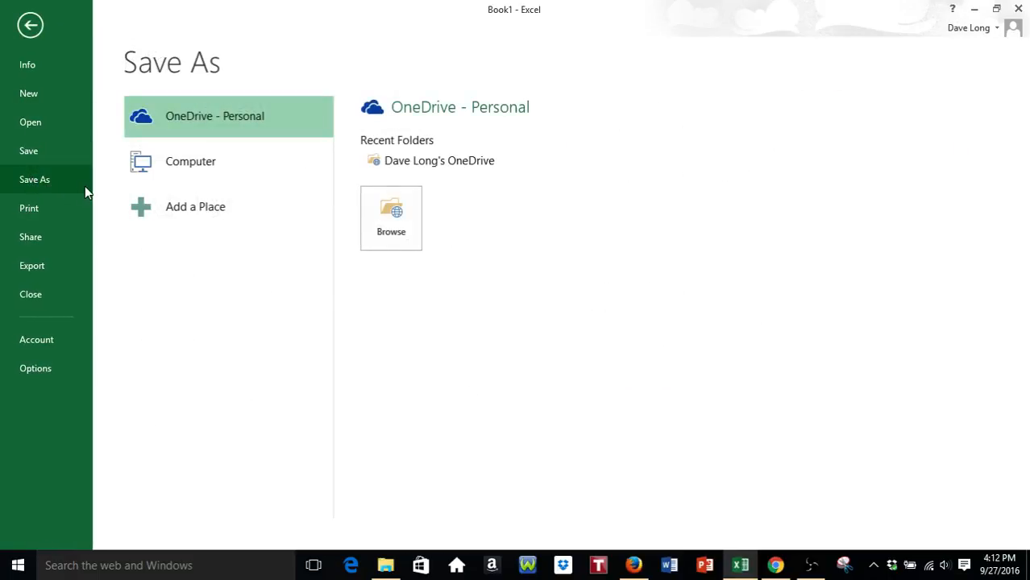
{"action": "left_click", "coordinate": [202, 169]}
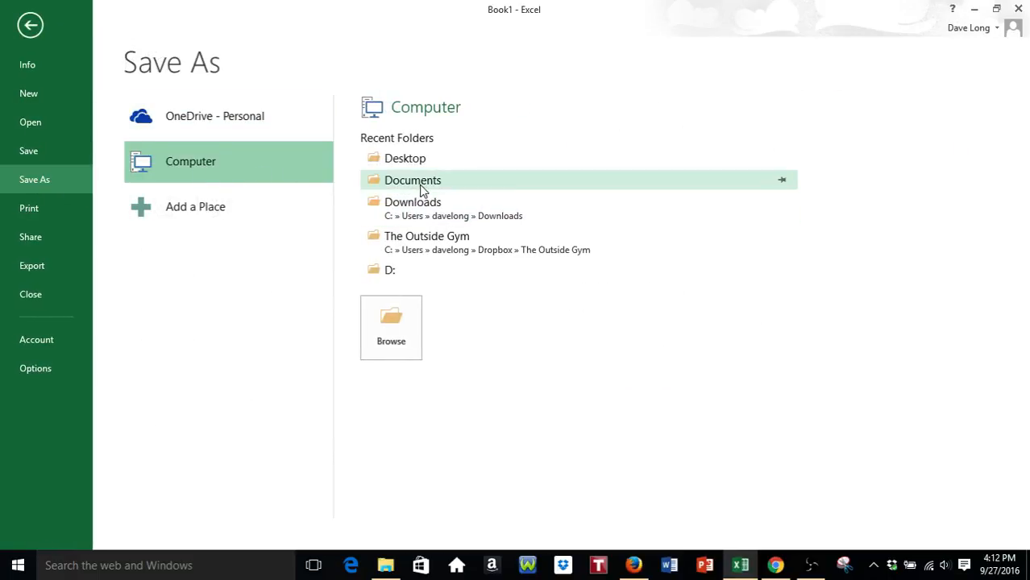
{"action": "left_click", "coordinate": [415, 159]}
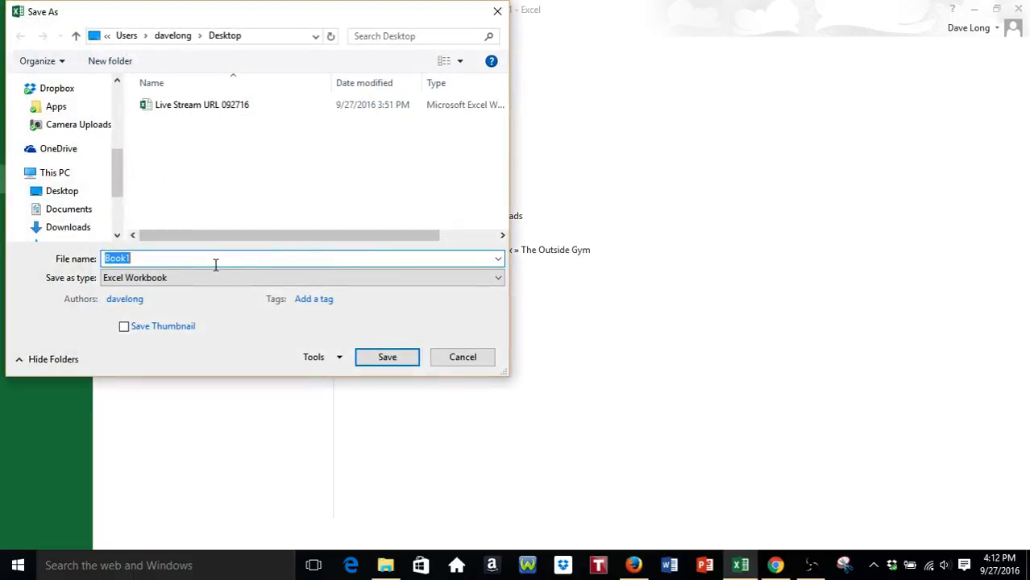
{"action": "type", "text": "Another Live Stream URL 092716"}
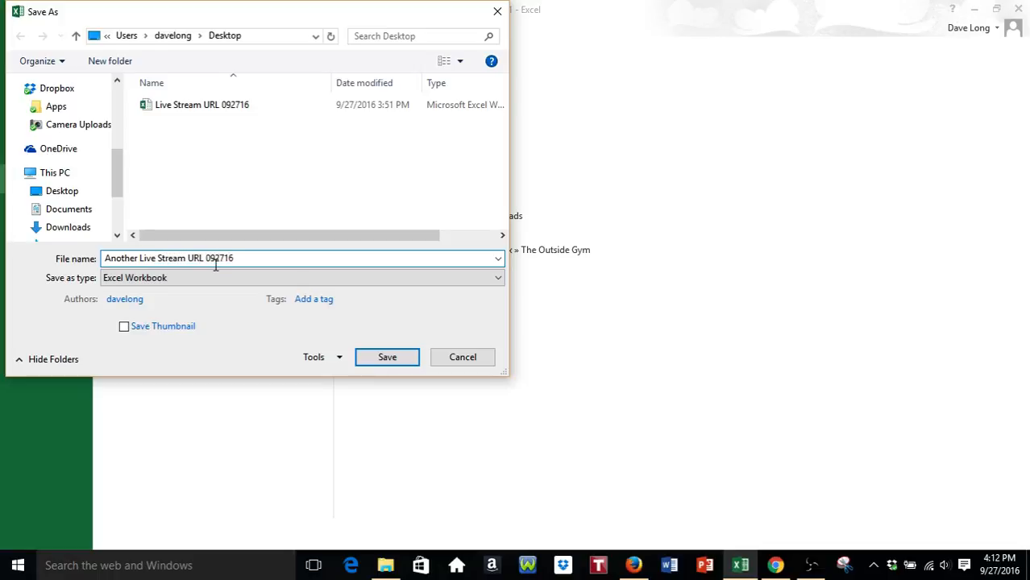
{"action": "left_click", "coordinate": [382, 357]}
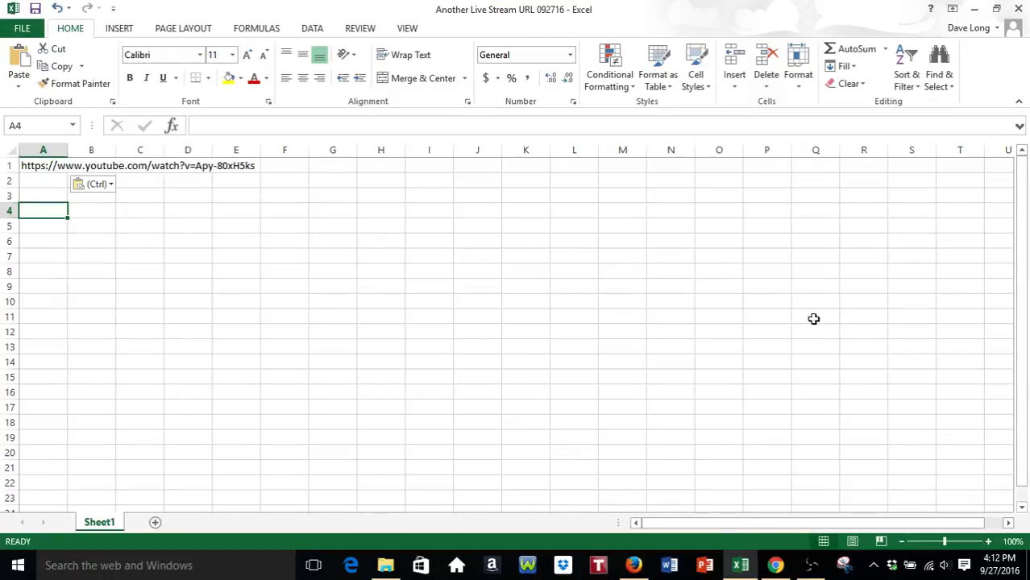
- Bring the StreamMVP home page back up in Chrome after rechecking the YouTube watch page
{"action": "left_click", "coordinate": [776, 564]}
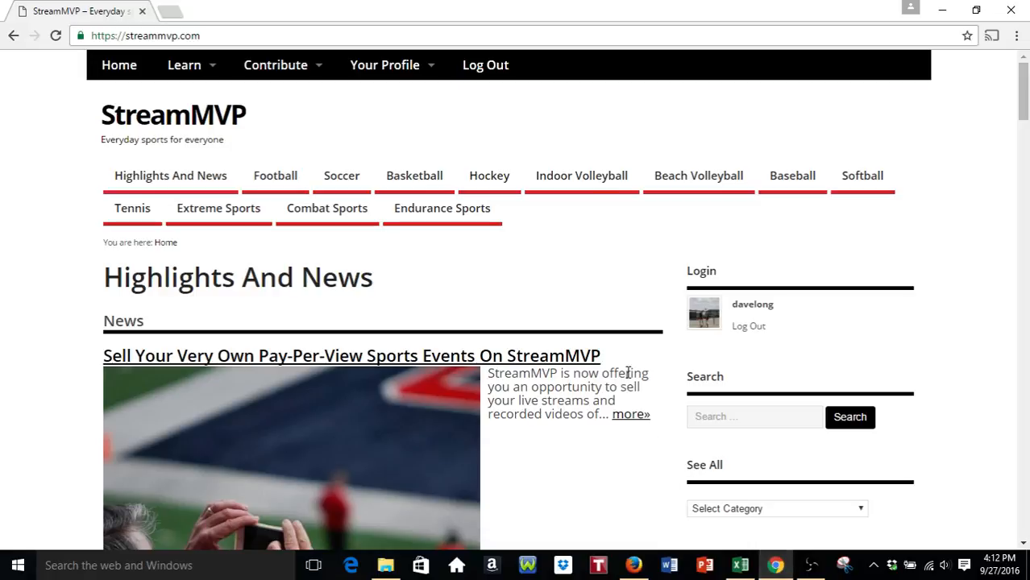
{"action": "left_click", "coordinate": [634, 565]}
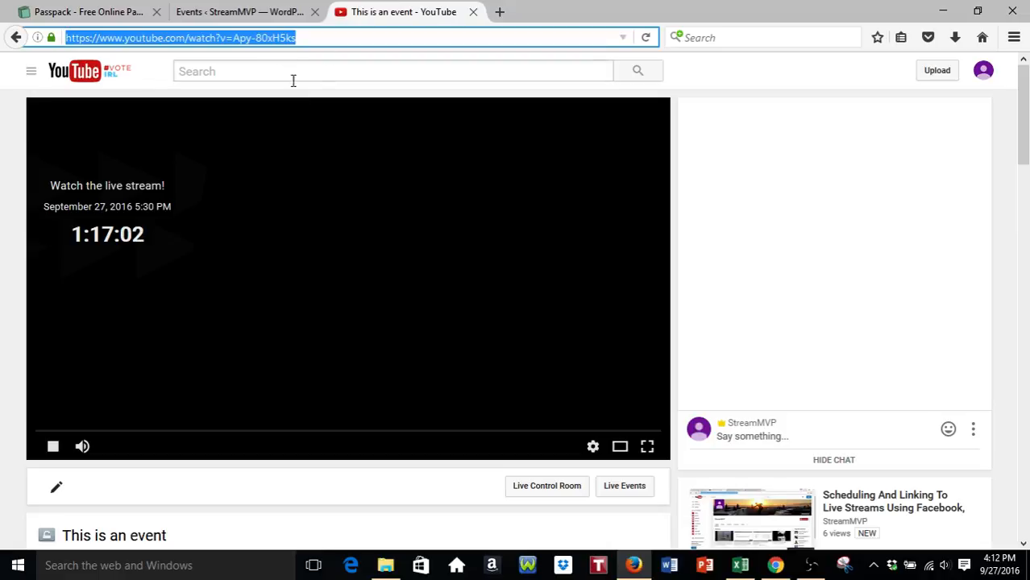
{"action": "left_click", "coordinate": [784, 567]}
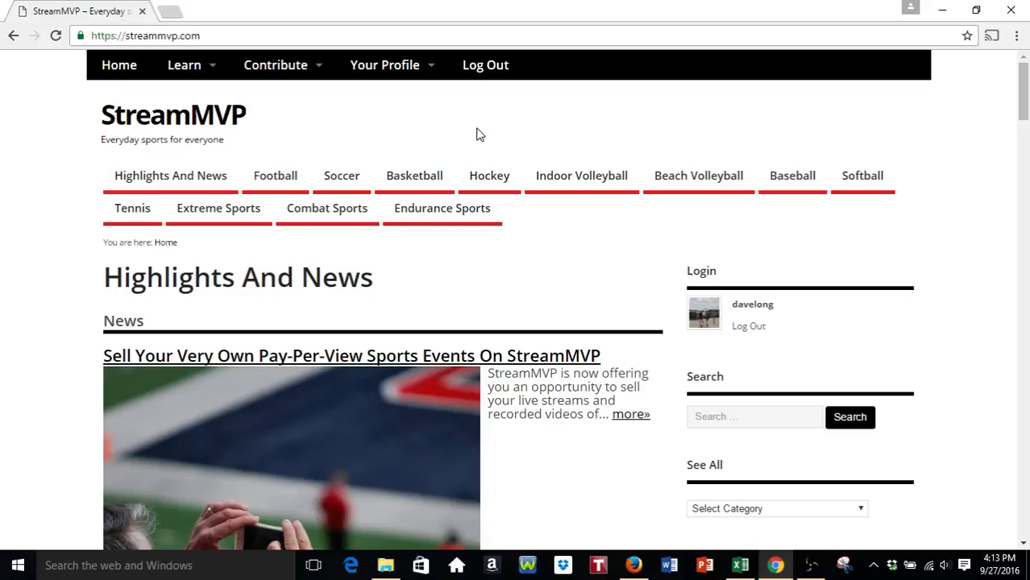
{"action": "mouse_move", "coordinate": [288, 83]}
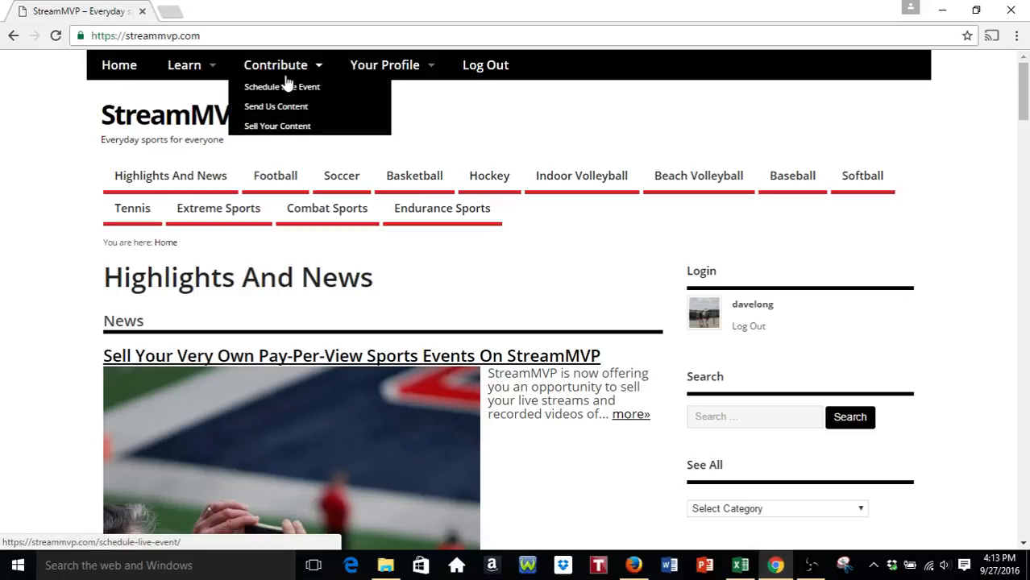
- Go to Contribute > Sell Your Content to reach the Vendor Dashboard
{"action": "left_click", "coordinate": [289, 127]}
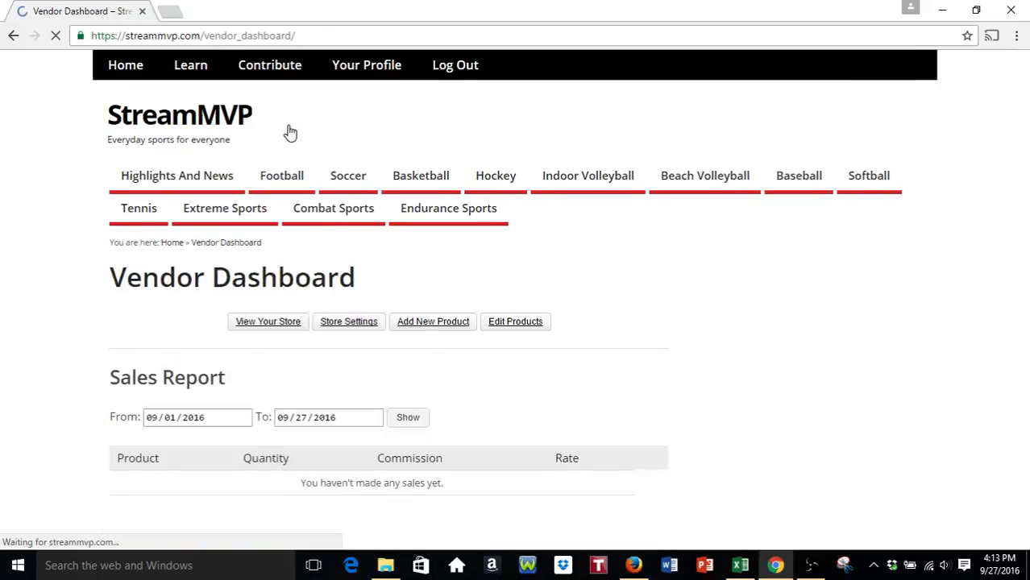
{"action": "mouse_move", "coordinate": [282, 74]}
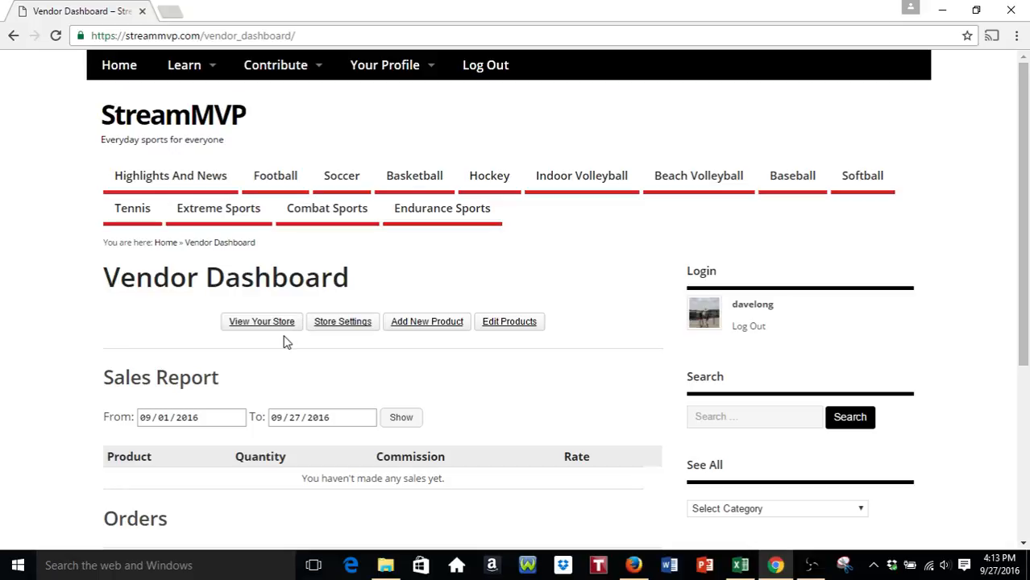
{"action": "scroll", "coordinate": [64, 269], "scroll_direction": "down", "scroll_amount": 3}
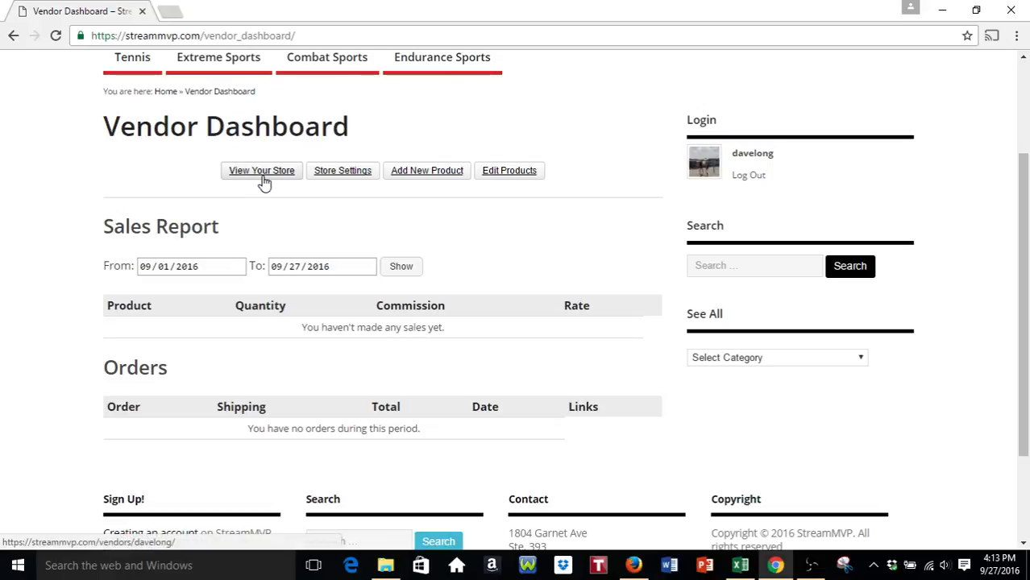
- Open Store Settings and look over the PayPal address, shop name and description fields
{"action": "left_click", "coordinate": [341, 176]}
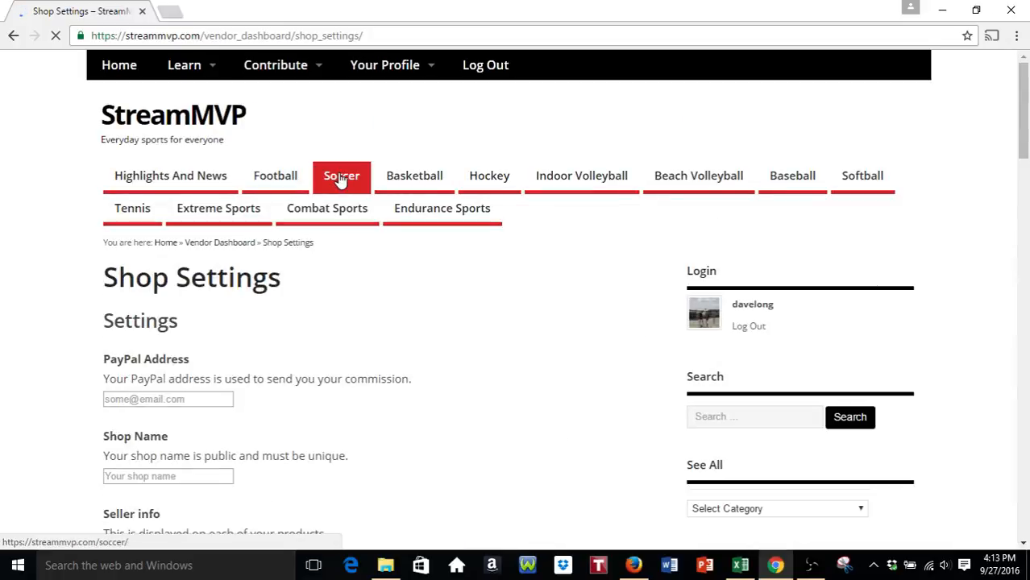
{"action": "scroll", "coordinate": [16, 258], "scroll_direction": "down", "scroll_amount": 2}
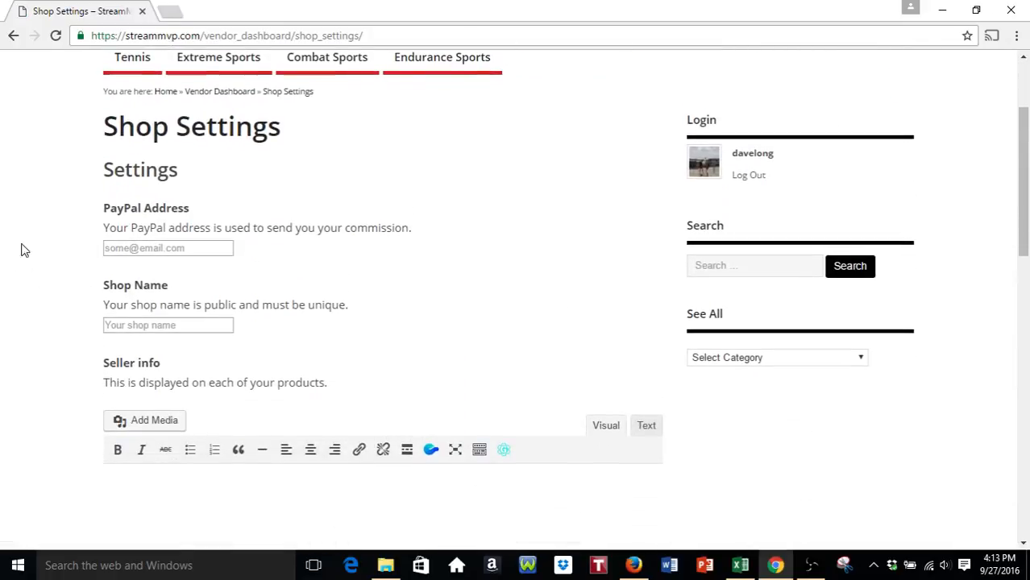
{"action": "left_click", "coordinate": [141, 249]}
{"action": "scroll", "coordinate": [151, 249], "scroll_direction": "down", "scroll_amount": 3}
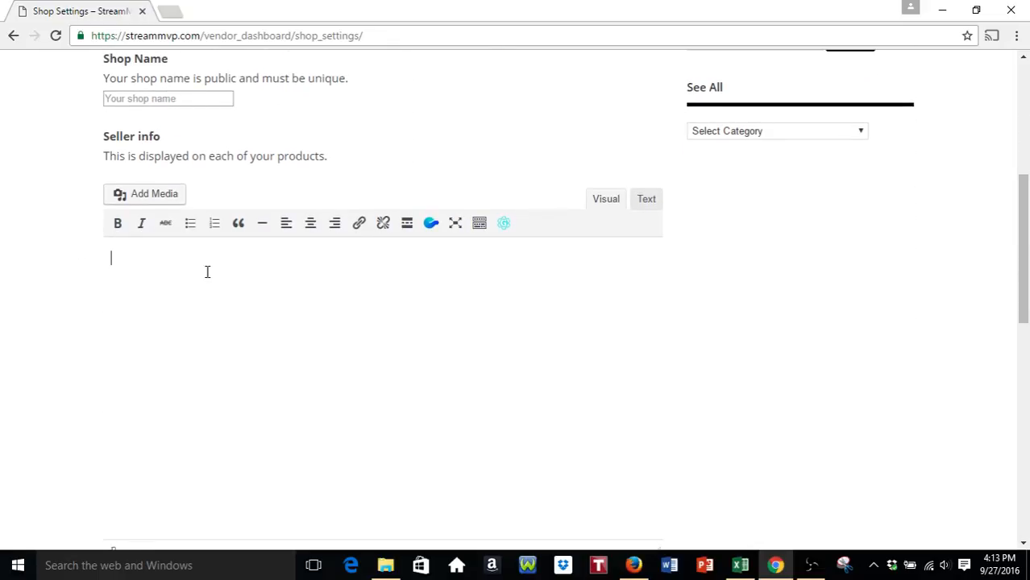
{"action": "scroll", "coordinate": [69, 271], "scroll_direction": "down", "scroll_amount": 5}
{"action": "left_click", "coordinate": [195, 340]}
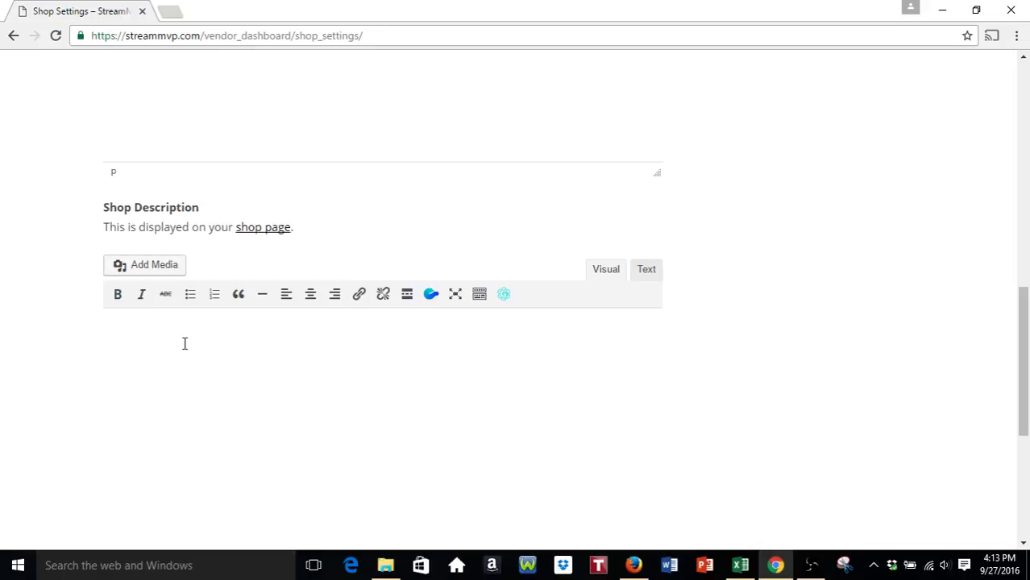
{"action": "scroll", "coordinate": [48, 307], "scroll_direction": "up", "scroll_amount": 10}
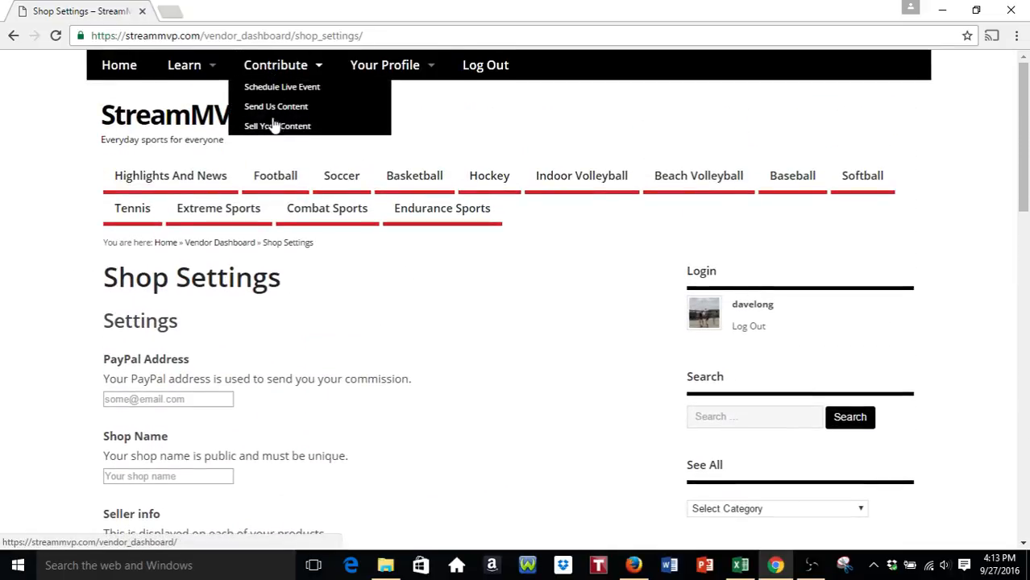
- Return to the Vendor Dashboard via Sell Your Content and open Add New Product in a new tab
{"action": "left_click", "coordinate": [274, 129]}
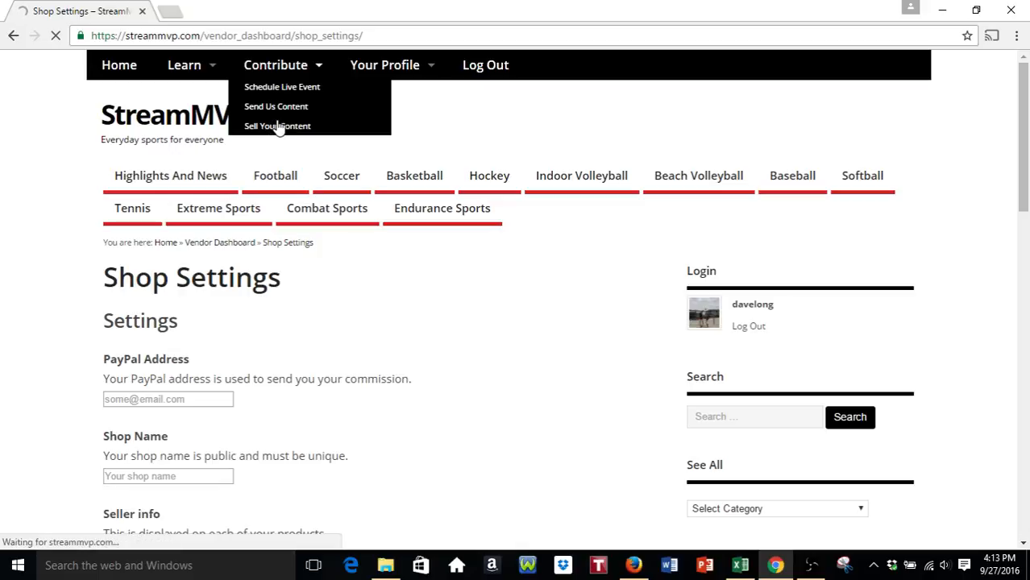
{"action": "mouse_move", "coordinate": [291, 72]}
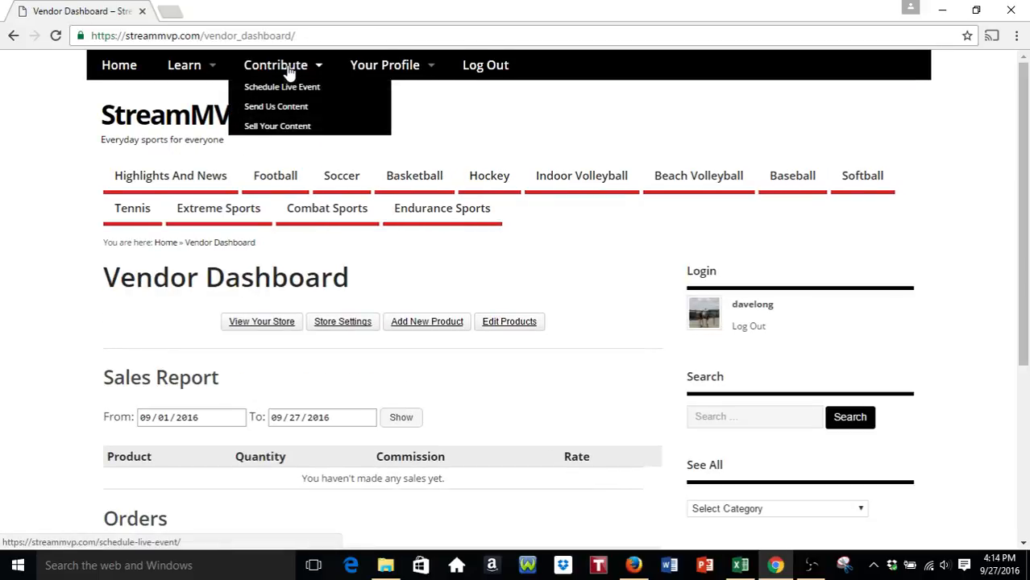
{"action": "left_click", "coordinate": [279, 127]}
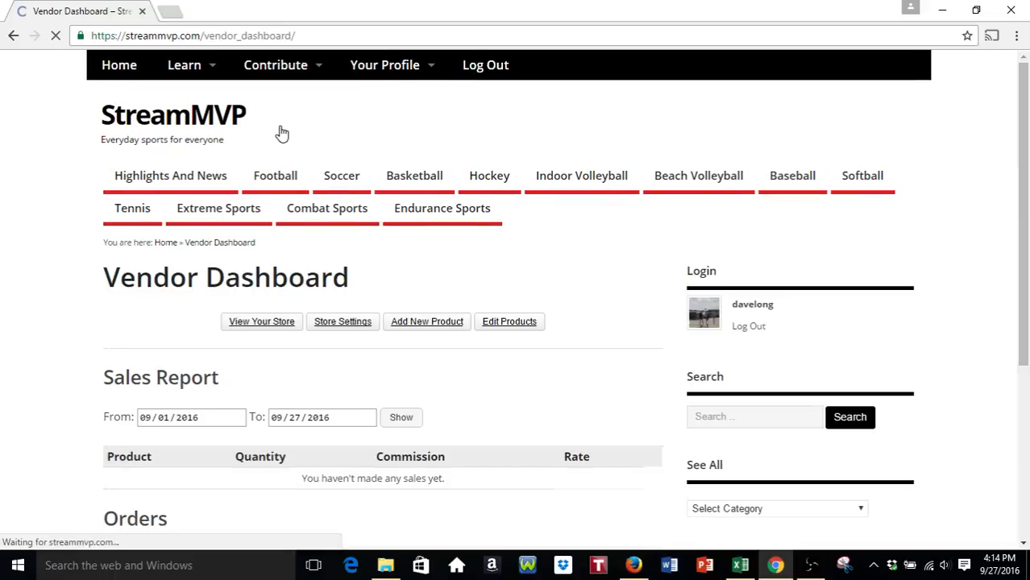
{"action": "scroll", "coordinate": [46, 218], "scroll_direction": "down", "scroll_amount": 1}
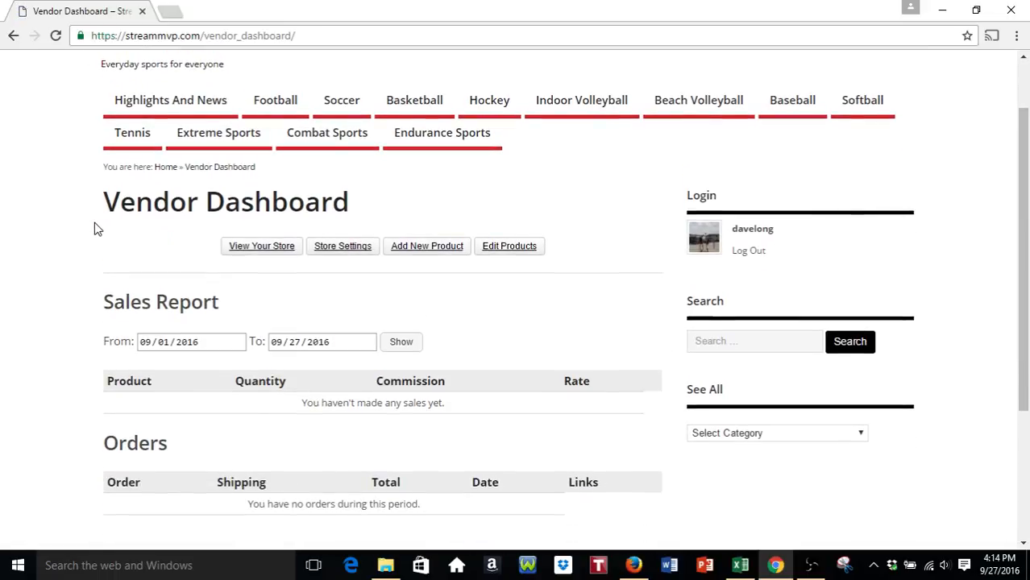
{"action": "scroll", "coordinate": [97, 228], "scroll_direction": "down", "scroll_amount": 1}
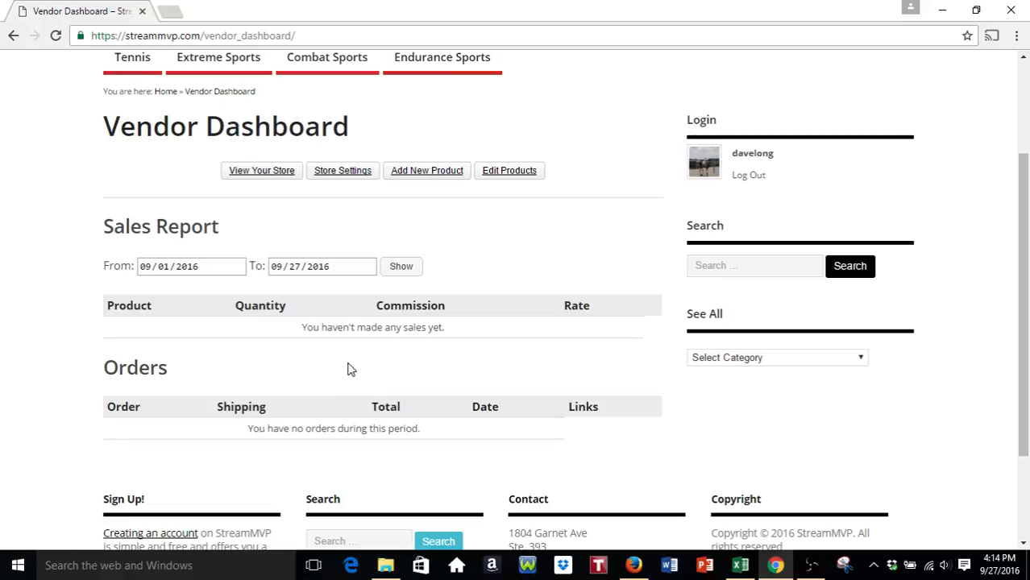
{"action": "left_click", "coordinate": [436, 174]}
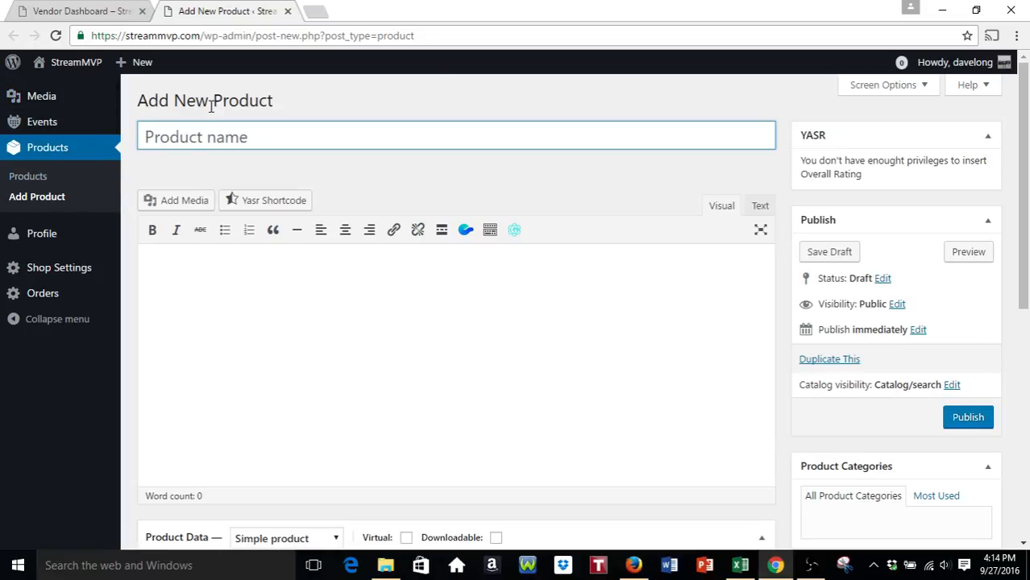
- Enter the product name 'Beach Volleyball Live Stream @ 5 p.m. PT', fixing typos along the way
{"action": "left_click", "coordinate": [221, 132]}
{"action": "type", "text": "Live Stream URL"}
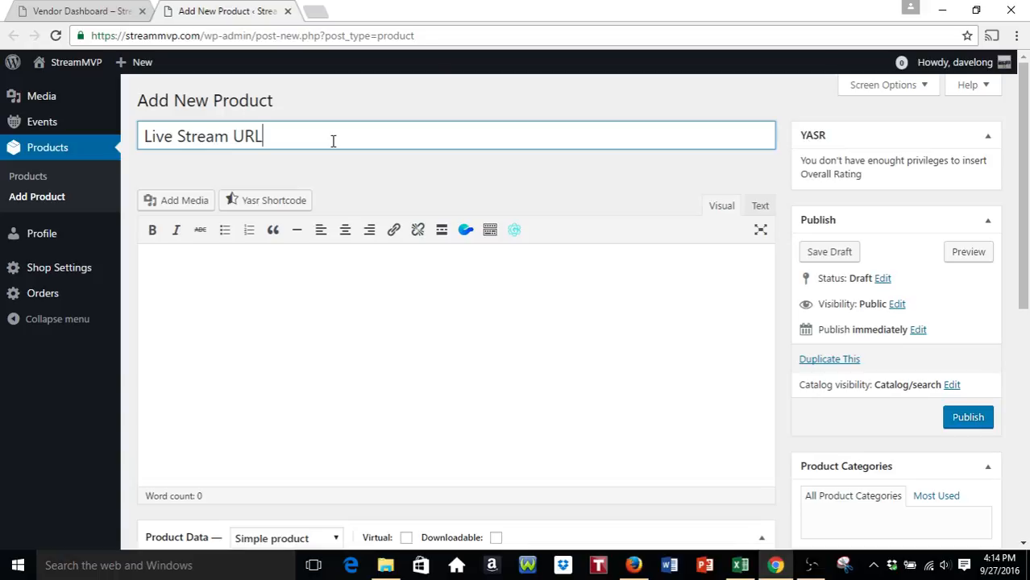
{"action": "key", "text": "BackSpace"}
{"action": "key", "text": "BackSpace"}
{"action": "key", "text": "BackSpace"}
{"action": "key", "text": "BackSpace"}
{"action": "key", "text": "BackSpace"}
{"action": "key", "text": "BackSpace"}
{"action": "key", "text": "BackSpace"}
{"action": "key", "text": "BackSpace"}
{"action": "key", "text": "BackSpace"}
{"action": "key", "text": "BackSpace"}
{"action": "key", "text": "BackSpace"}
{"action": "key", "text": "BackSpace"}
{"action": "key", "text": "BackSpace"}
{"action": "key", "text": "BackSpace"}
{"action": "type", "text": "Bea"}
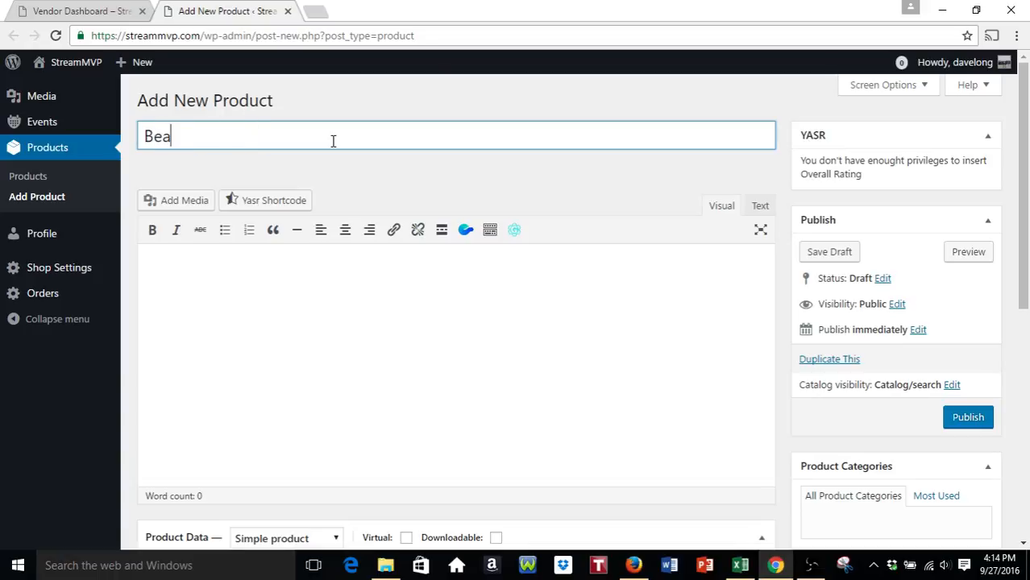
{"action": "type", "text": "ch Volleyball Li"}
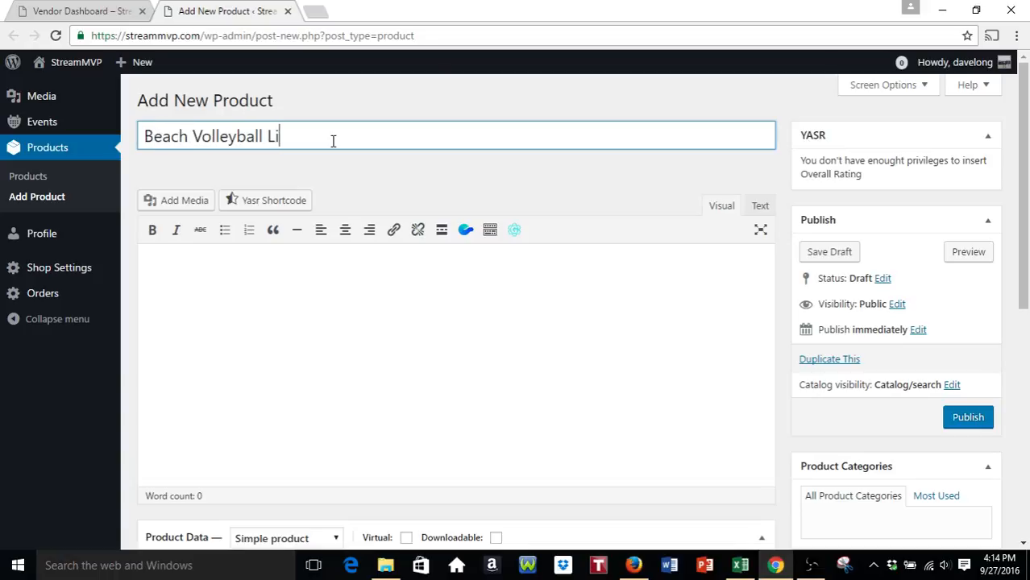
{"action": "type", "text": "ve Stream @ 5 p"}
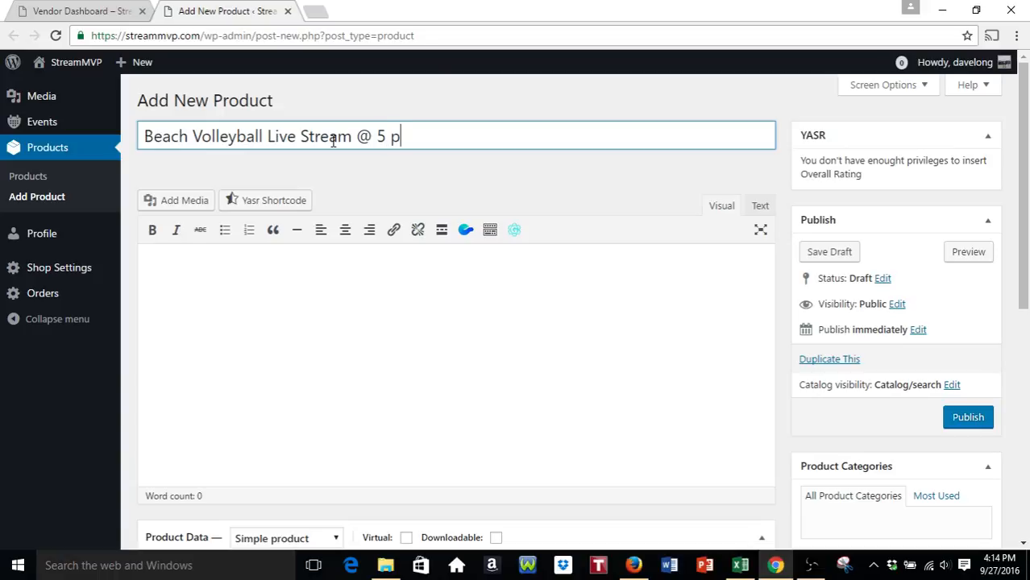
{"action": "type", "text": ".m. PT"}
- Correct the title's time to 5:30 and click into the editor so the draft saves
{"action": "left_click", "coordinate": [388, 139]}
{"action": "type", "text": ";3"}
{"action": "key", "text": "BackSpace"}
{"action": "type", "text": "30"}
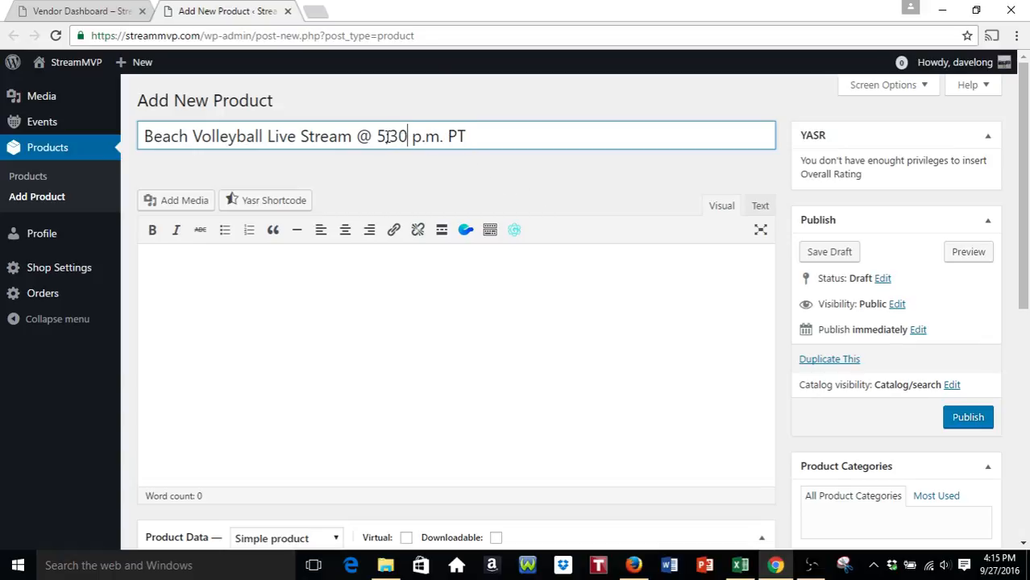
{"action": "key", "text": "BackSpace"}
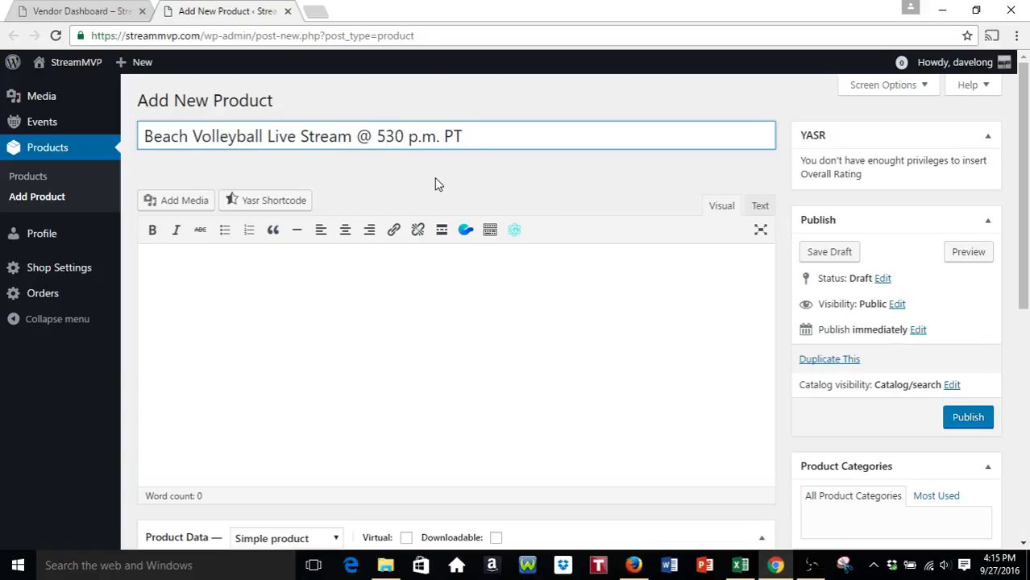
{"action": "type", "text": ":"}
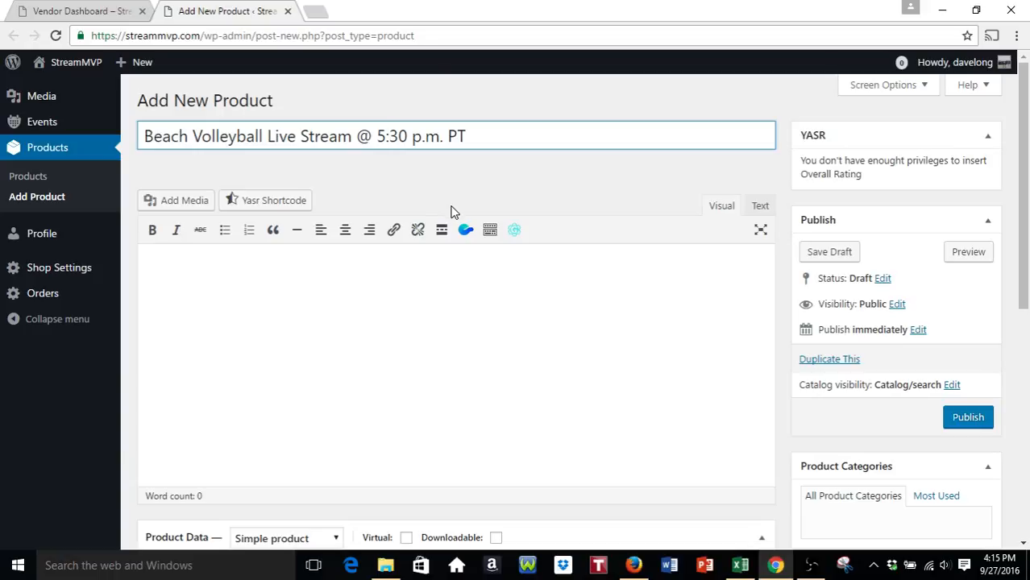
{"action": "left_click", "coordinate": [339, 271]}
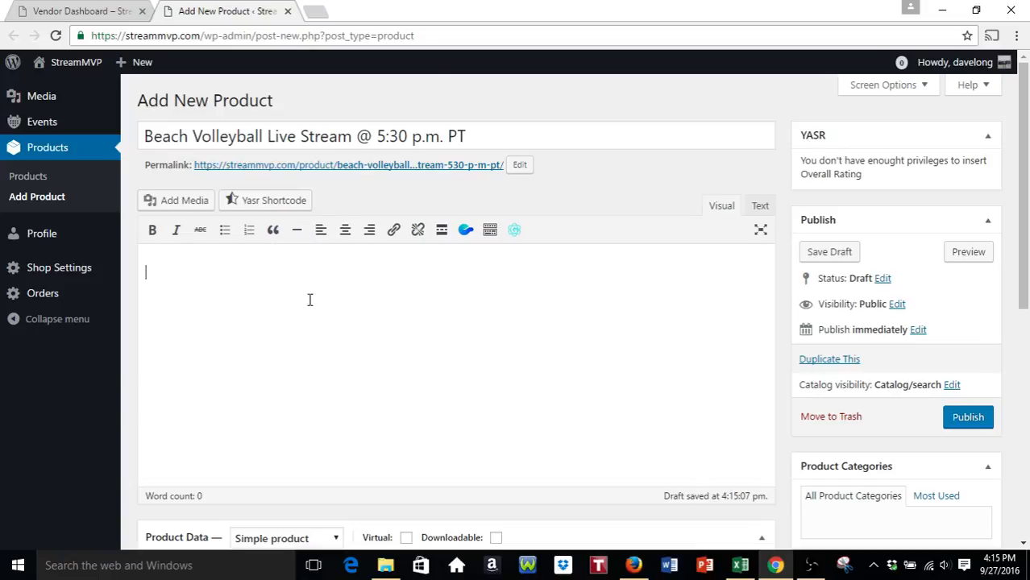
- Keep the Simple product type, tick Virtual and Downloadable, and set the regular price to 1.00
{"action": "scroll", "coordinate": [274, 303], "scroll_direction": "down", "scroll_amount": 5}
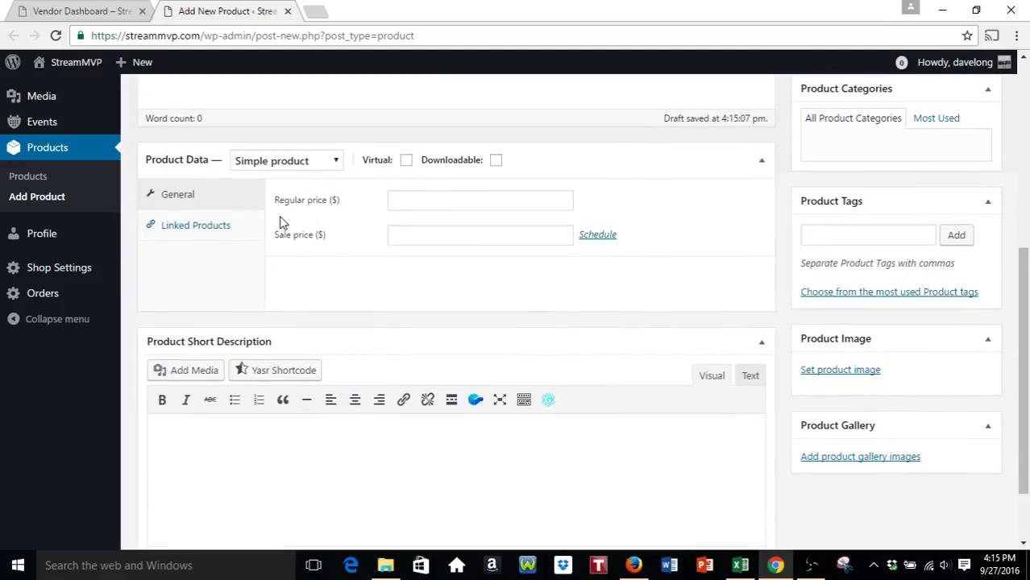
{"action": "left_click", "coordinate": [336, 161]}
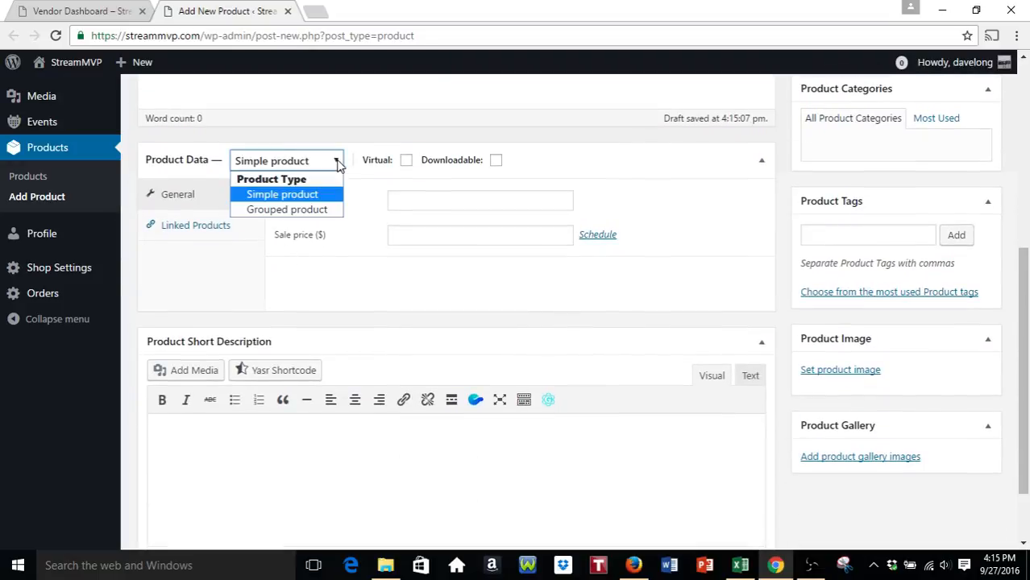
{"action": "left_click", "coordinate": [323, 201]}
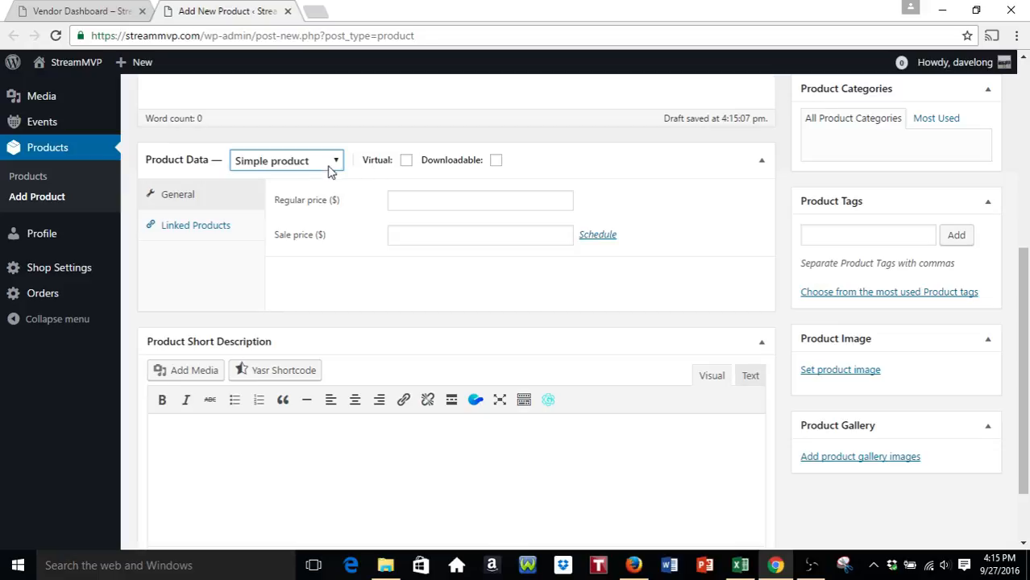
{"action": "left_click", "coordinate": [406, 162]}
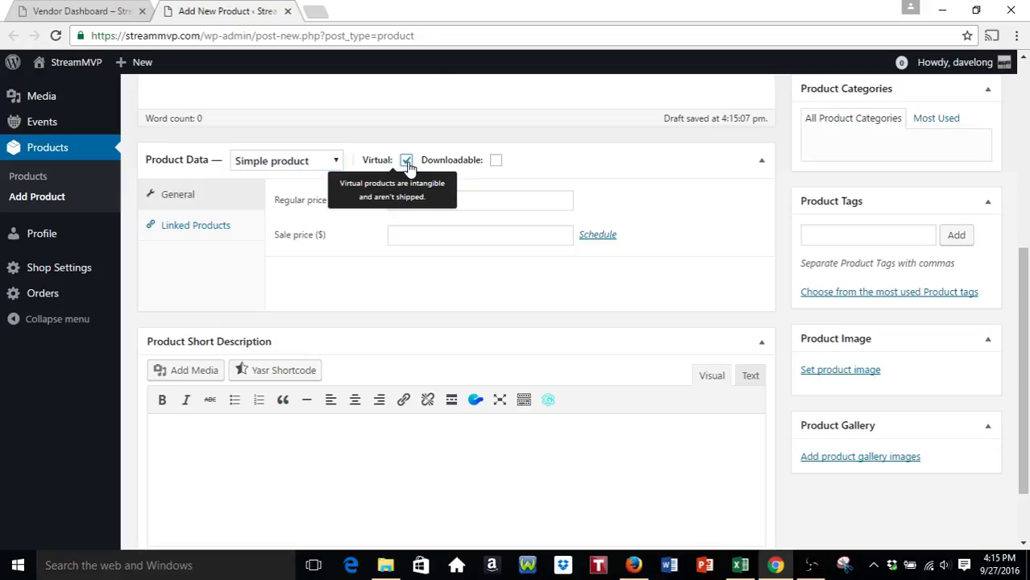
{"action": "left_click", "coordinate": [496, 161]}
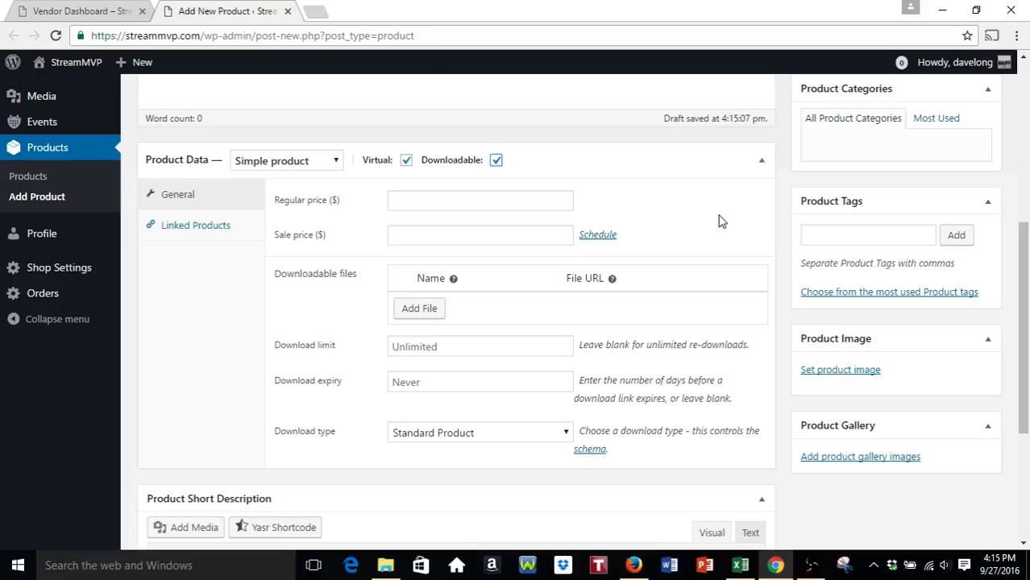
{"action": "left_click", "coordinate": [522, 200]}
{"action": "type", "text": "1.00"}
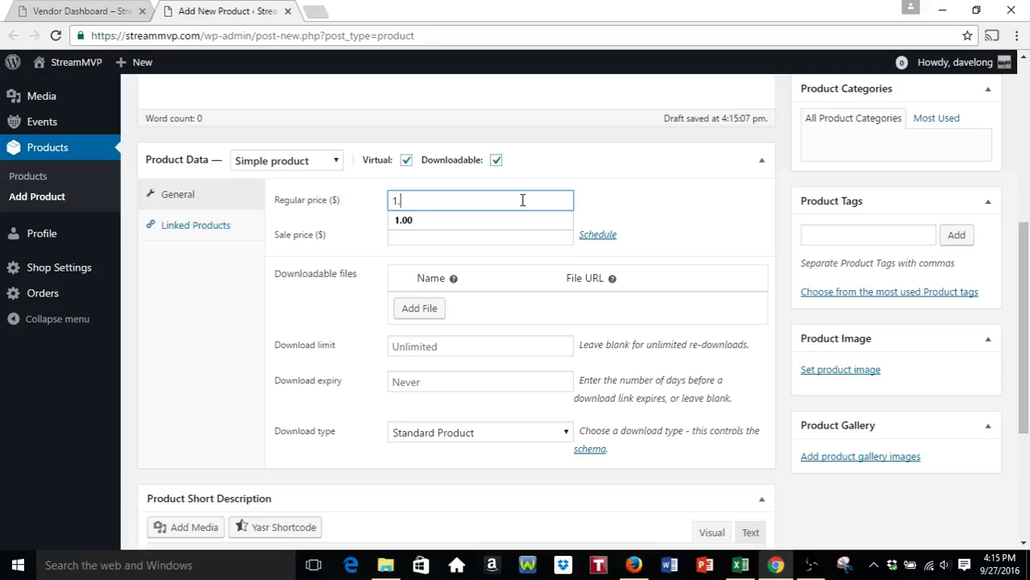
{"action": "left_click", "coordinate": [613, 202]}
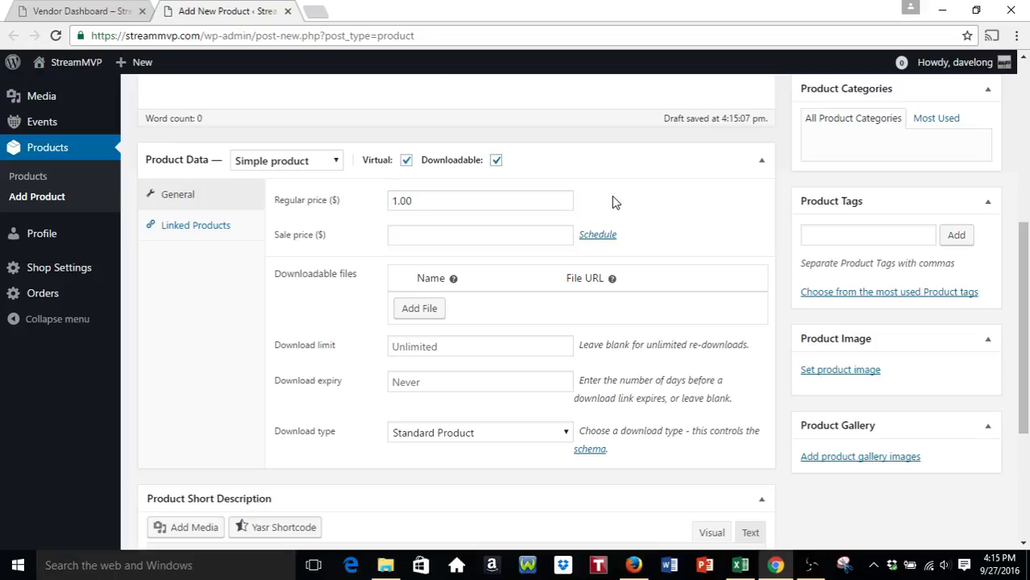
{"action": "left_click", "coordinate": [595, 237]}
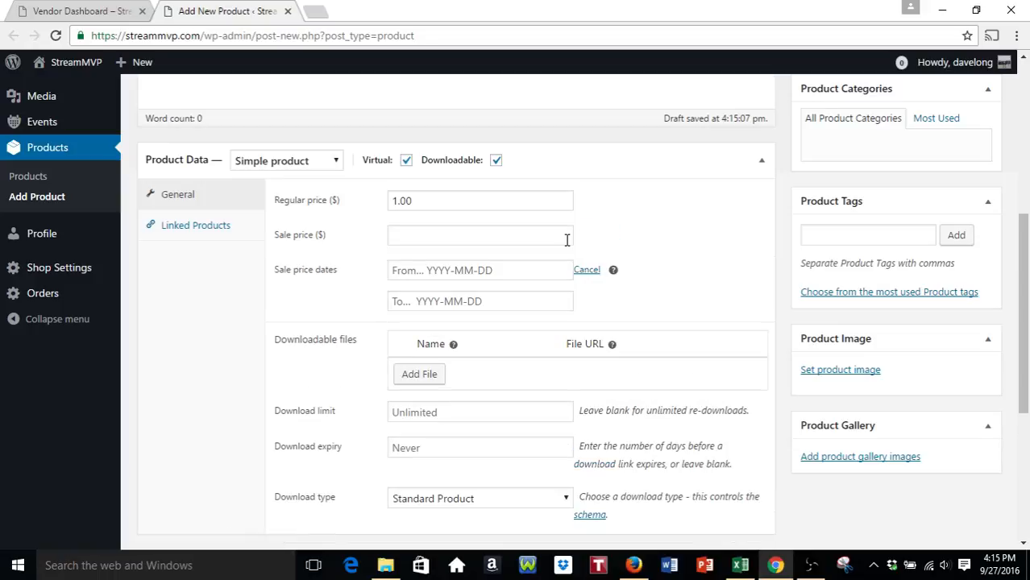
- Add a downloadable file row named 'Live Stream URL'
{"action": "left_click", "coordinate": [597, 271]}
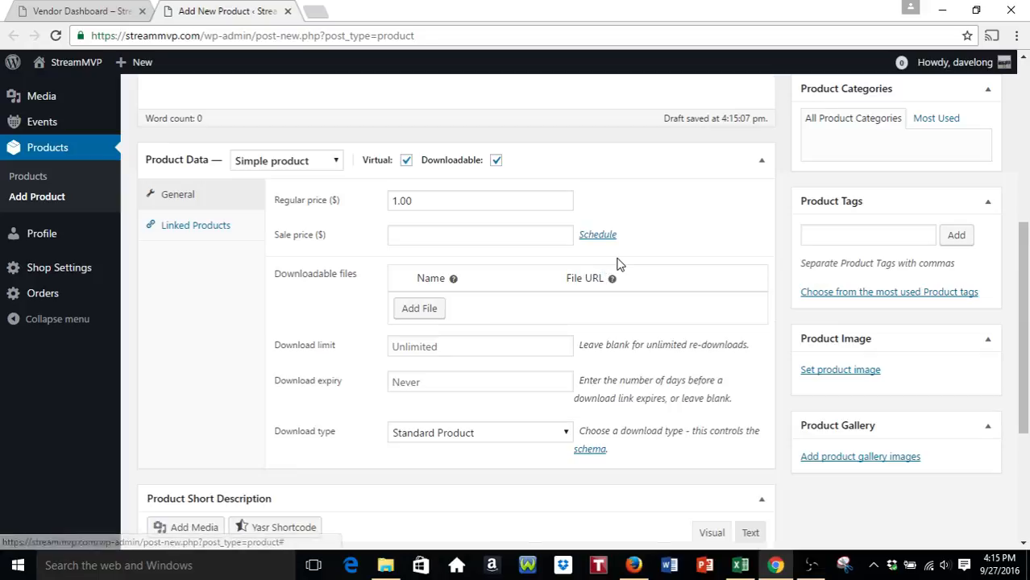
{"action": "left_click", "coordinate": [429, 312]}
{"action": "left_click", "coordinate": [482, 306]}
{"action": "type", "text": "Live Strea"}
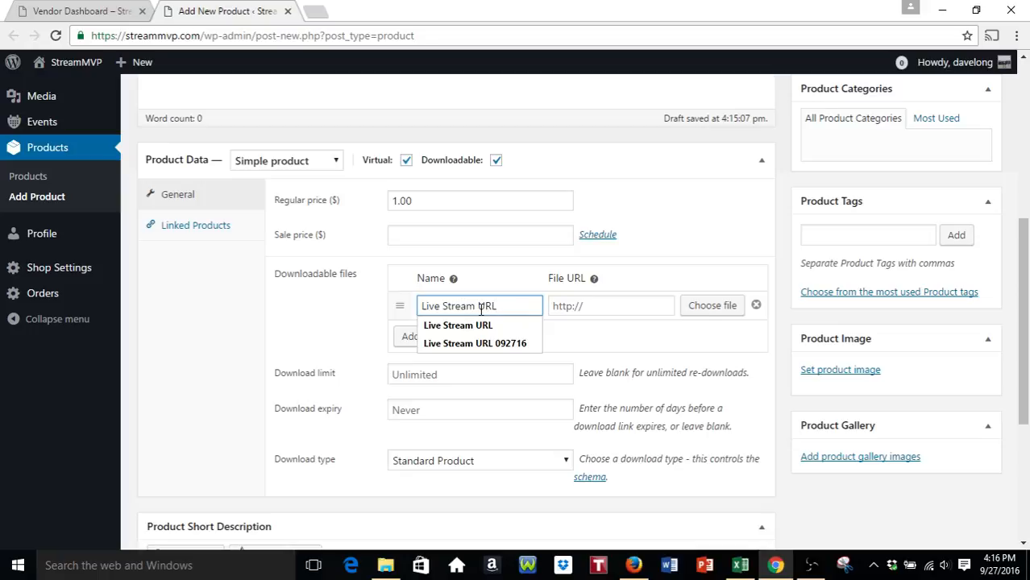
{"action": "type", "text": "m URL"}
{"action": "left_click", "coordinate": [617, 308]}
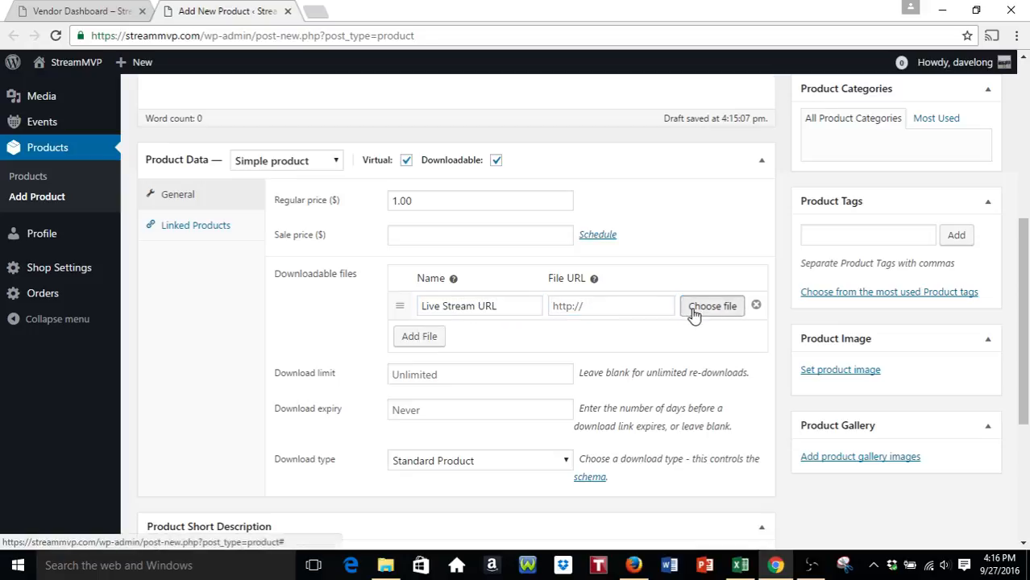
- Upload Another-Live-Stream-URL-092716.xlsx from the Desktop and insert its URL as the file
{"action": "left_click", "coordinate": [693, 313]}
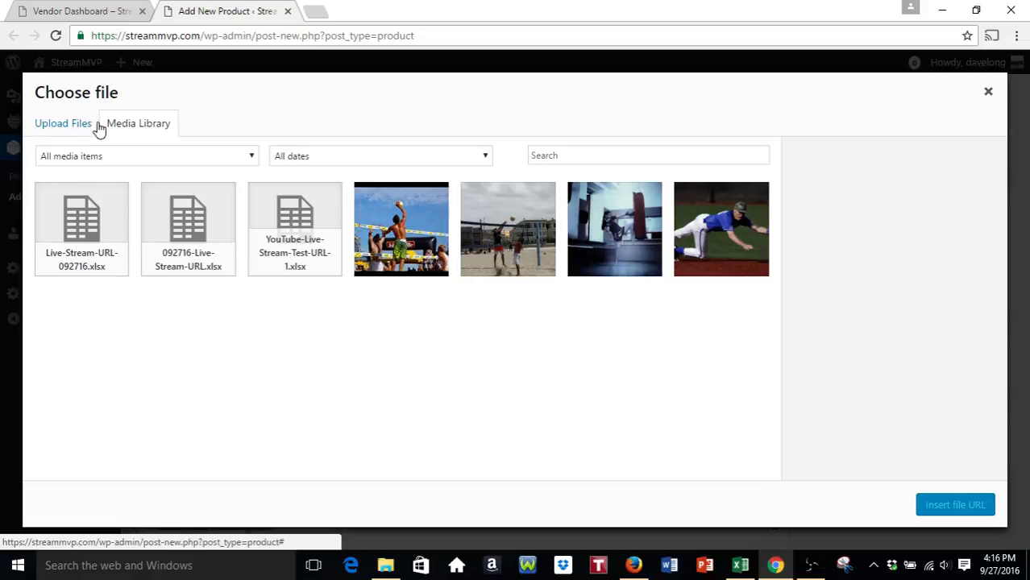
{"action": "left_click", "coordinate": [71, 127]}
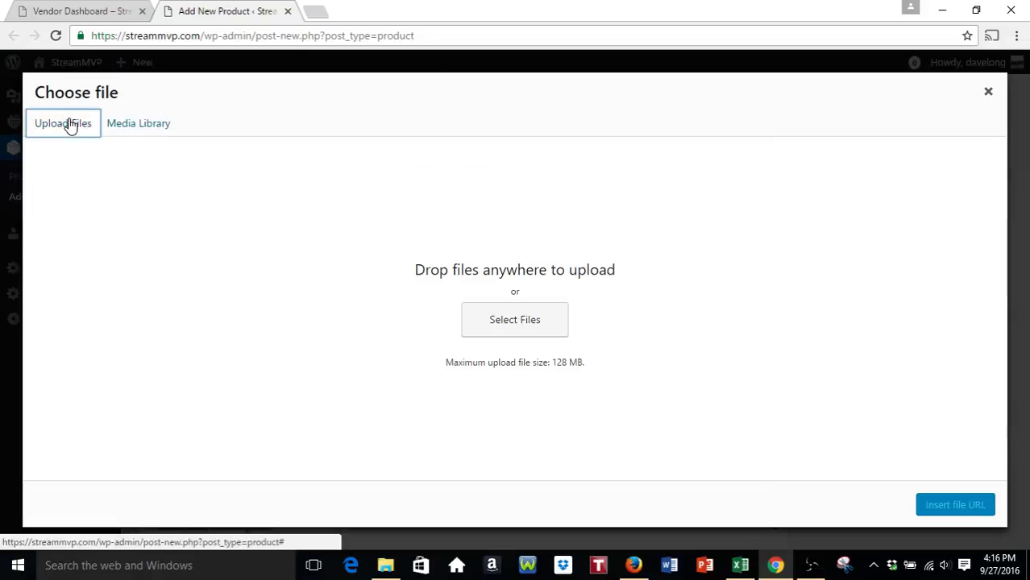
{"action": "left_click", "coordinate": [517, 327]}
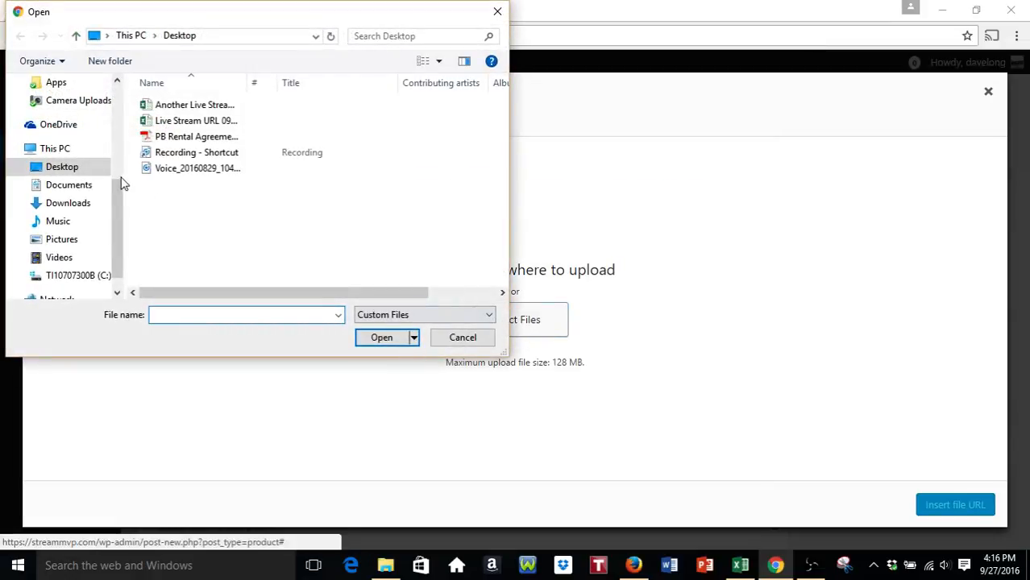
{"action": "scroll", "coordinate": [83, 172], "scroll_direction": "down", "scroll_amount": 1}
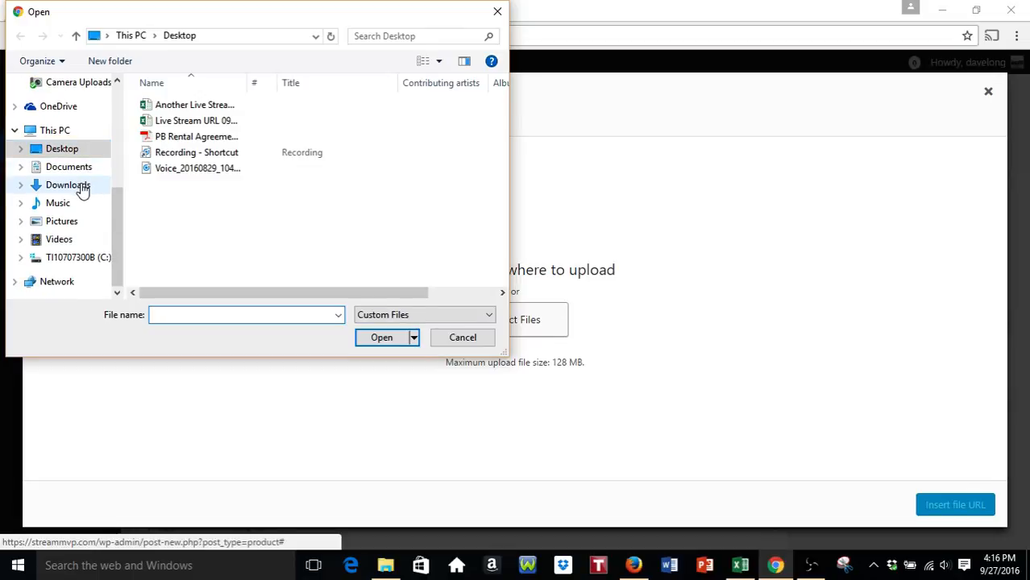
{"action": "left_click", "coordinate": [70, 148]}
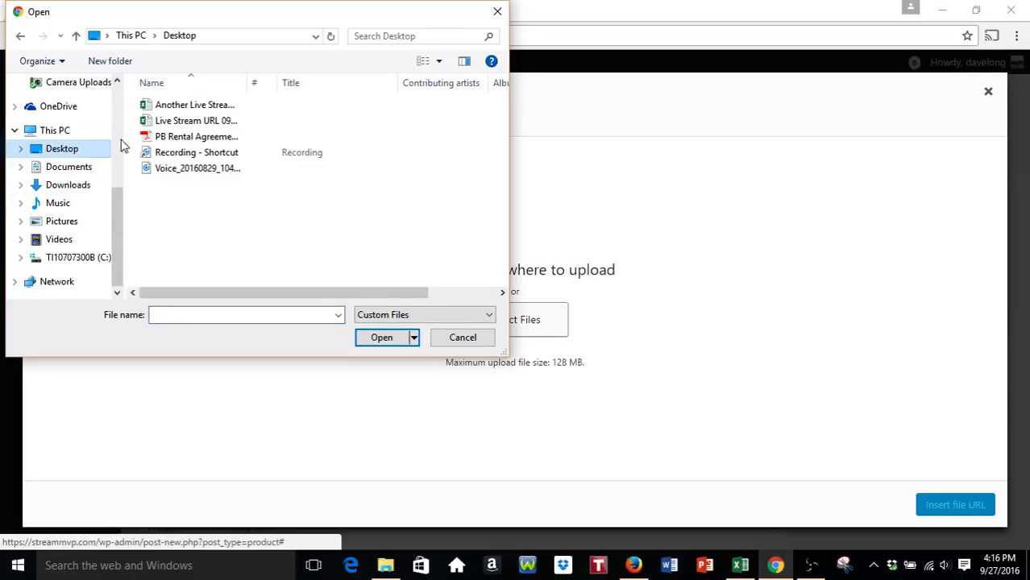
{"action": "left_click", "coordinate": [205, 107]}
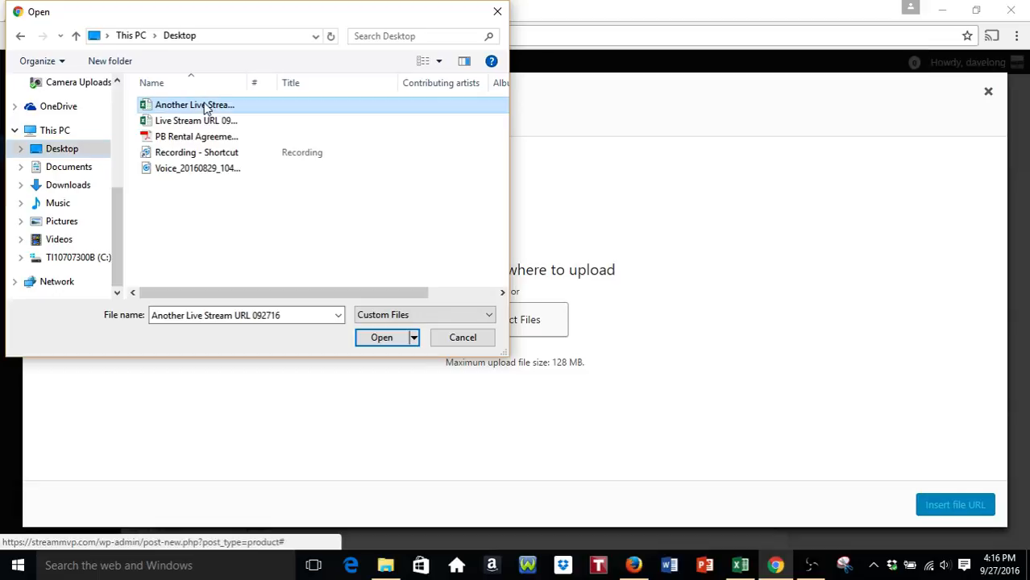
{"action": "left_click", "coordinate": [383, 338]}
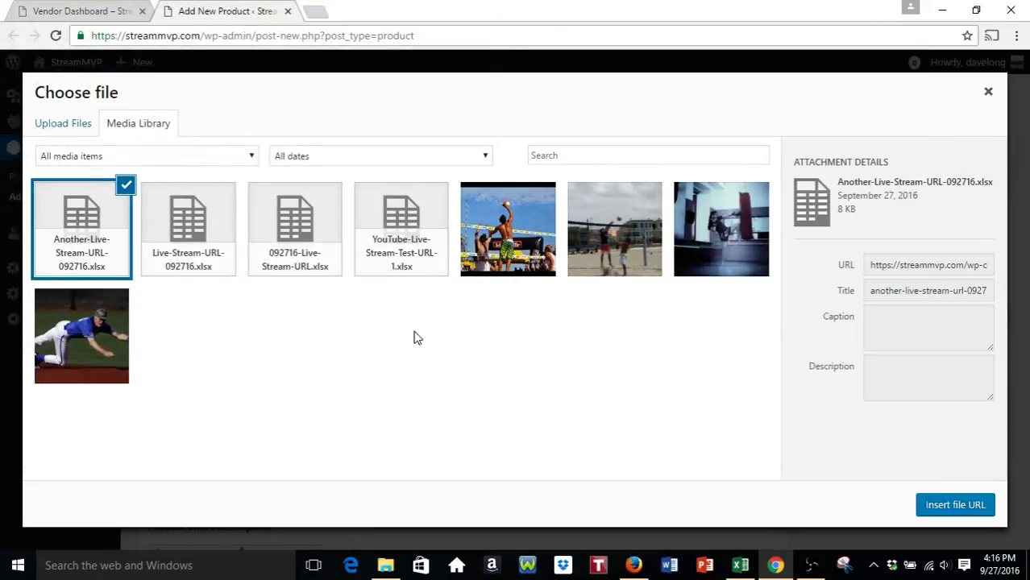
{"action": "left_click", "coordinate": [951, 507]}
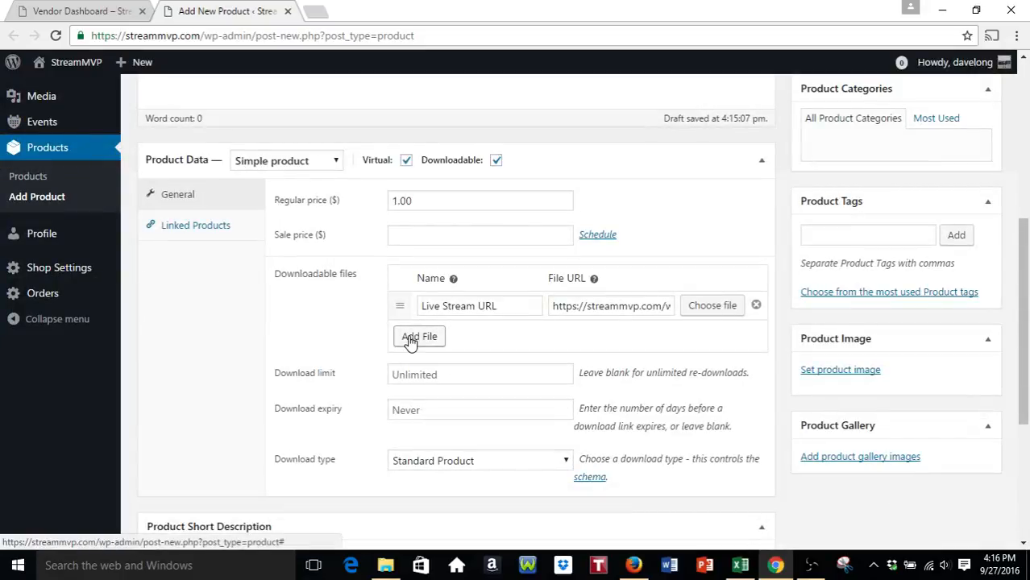
- Leave the download type set to Standard Product
{"action": "scroll", "coordinate": [407, 335], "scroll_direction": "down", "scroll_amount": 1}
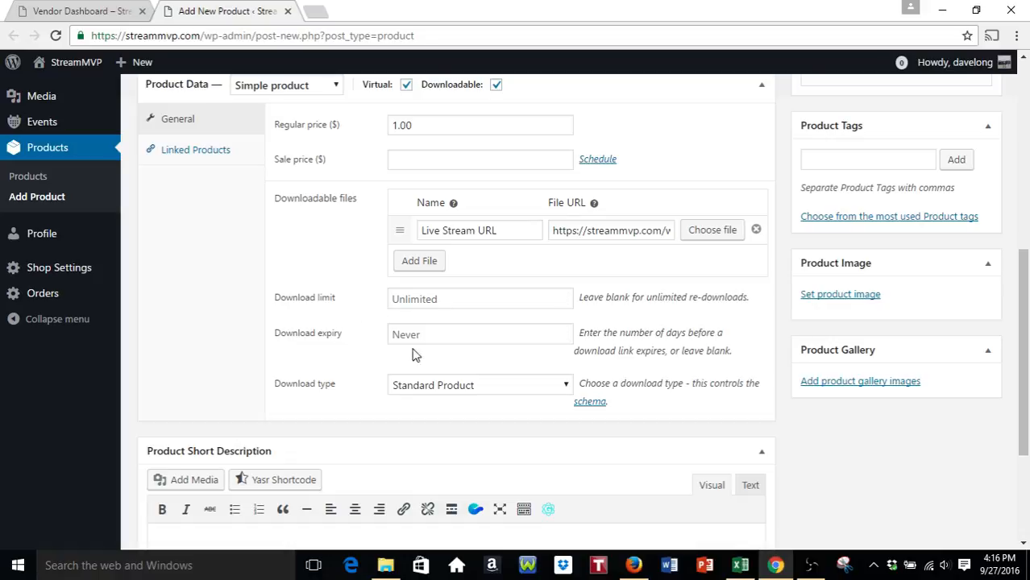
{"action": "scroll", "coordinate": [437, 334], "scroll_direction": "down", "scroll_amount": 2}
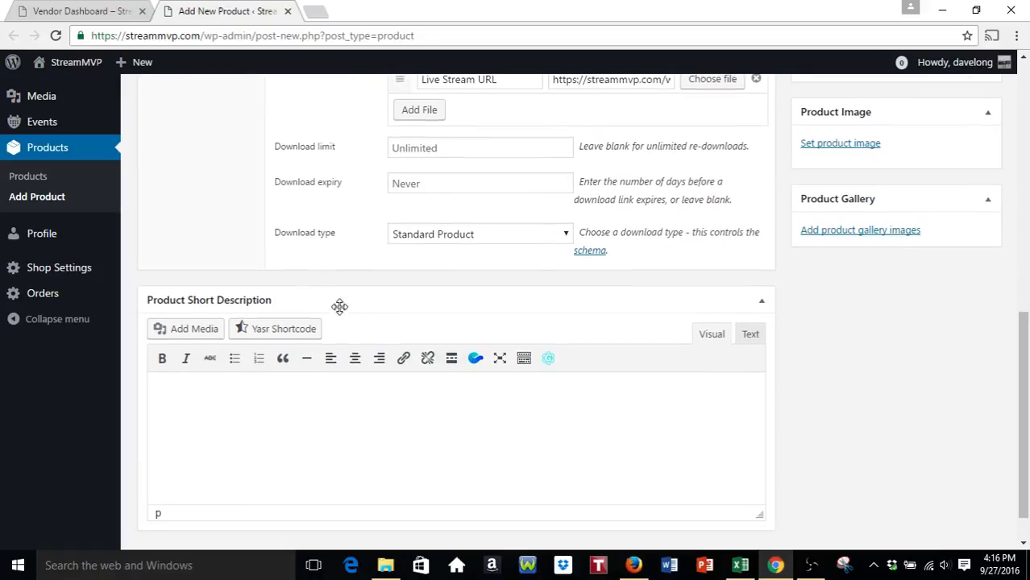
{"action": "left_click", "coordinate": [564, 235]}
{"action": "left_click", "coordinate": [467, 252]}
- Write the description 'Some description for this live stream' and publish the product
{"action": "scroll", "coordinate": [226, 234], "scroll_direction": "up", "scroll_amount": 10}
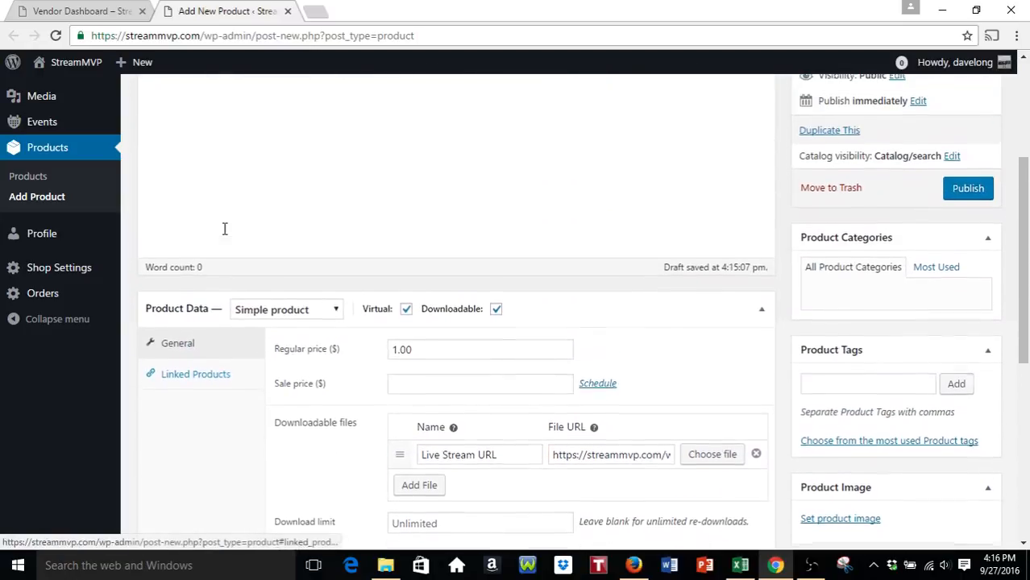
{"action": "left_click", "coordinate": [514, 307]}
{"action": "type", "text": "Some descroptio"}
{"action": "key", "text": "BackSpace"}
{"action": "key", "text": "BackSpace"}
{"action": "key", "text": "BackSpace"}
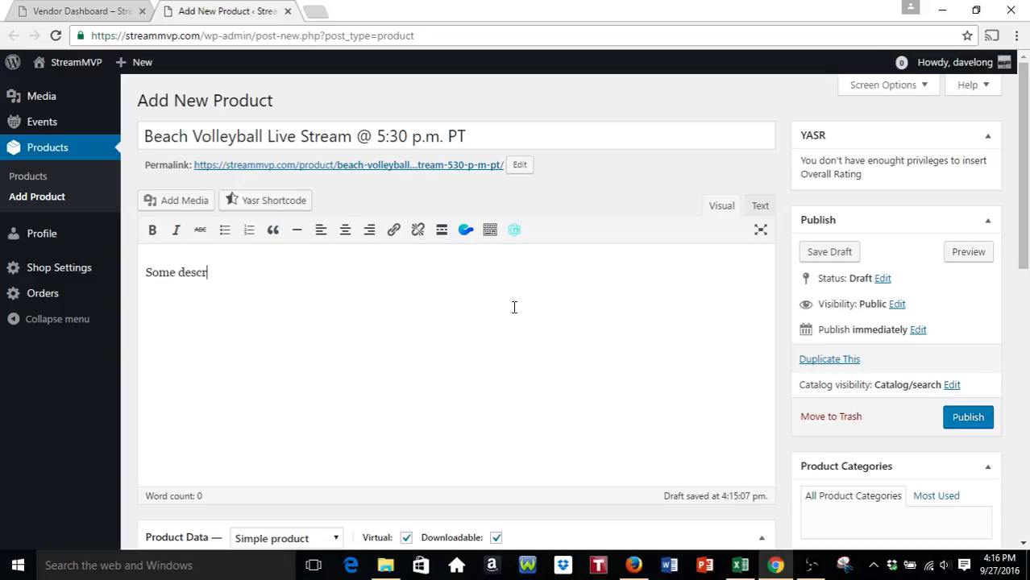
{"action": "type", "text": "tion for this "}
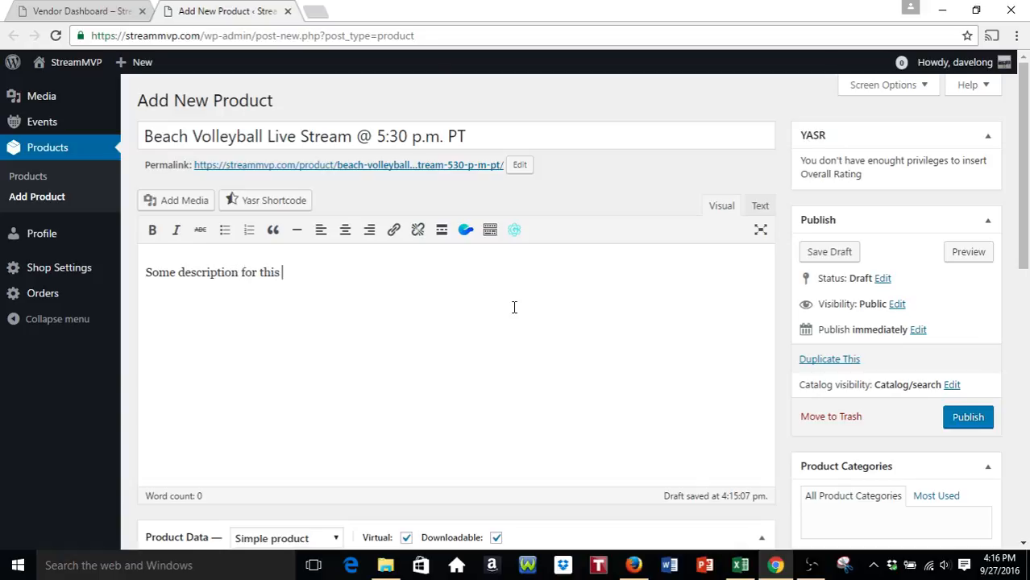
{"action": "type", "text": "live stream"}
{"action": "scroll", "coordinate": [543, 327], "scroll_direction": "down", "scroll_amount": 8}
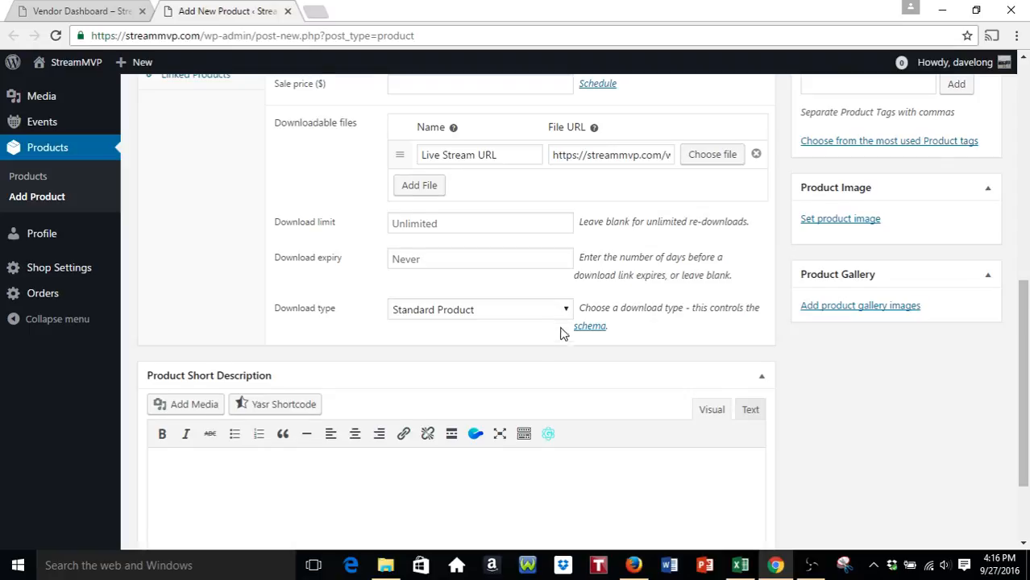
{"action": "scroll", "coordinate": [581, 330], "scroll_direction": "down", "scroll_amount": 2}
{"action": "scroll", "coordinate": [601, 329], "scroll_direction": "up", "scroll_amount": 6}
{"action": "scroll", "coordinate": [599, 329], "scroll_direction": "up", "scroll_amount": 2}
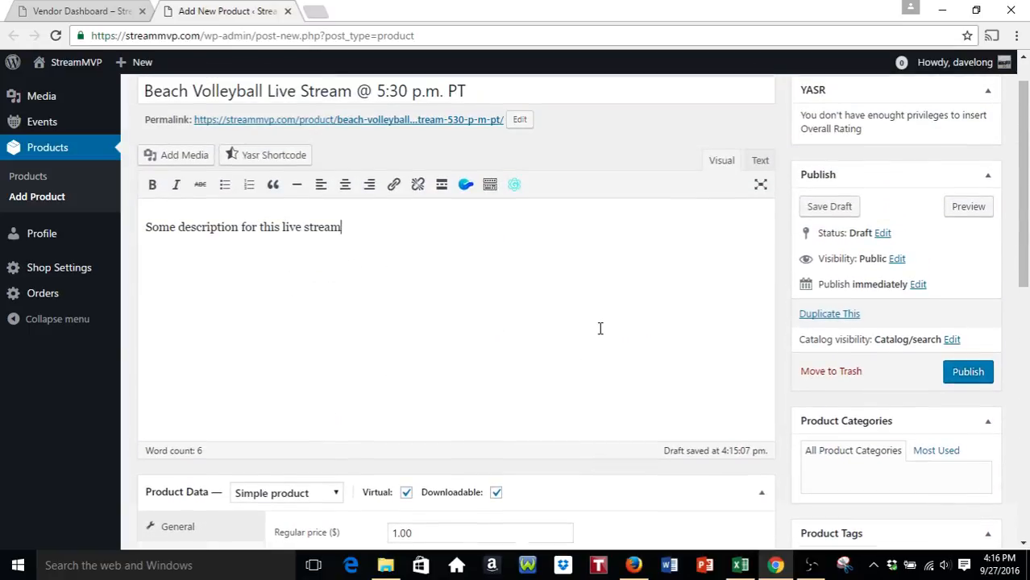
{"action": "left_click", "coordinate": [975, 374]}
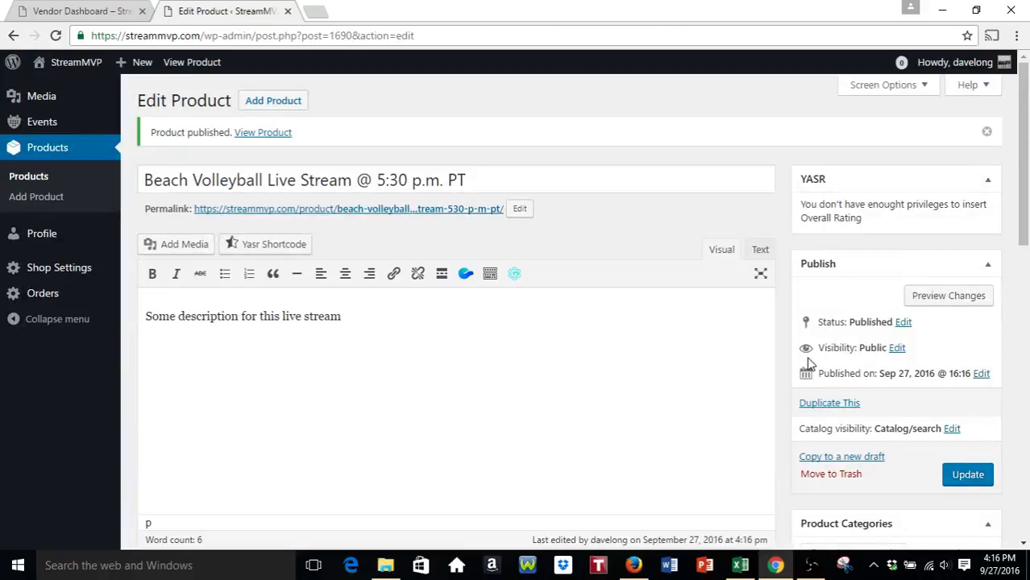
- View the vendor store from the Vendor Dashboard, then close the Edit Product tab
{"action": "left_click", "coordinate": [87, 11]}
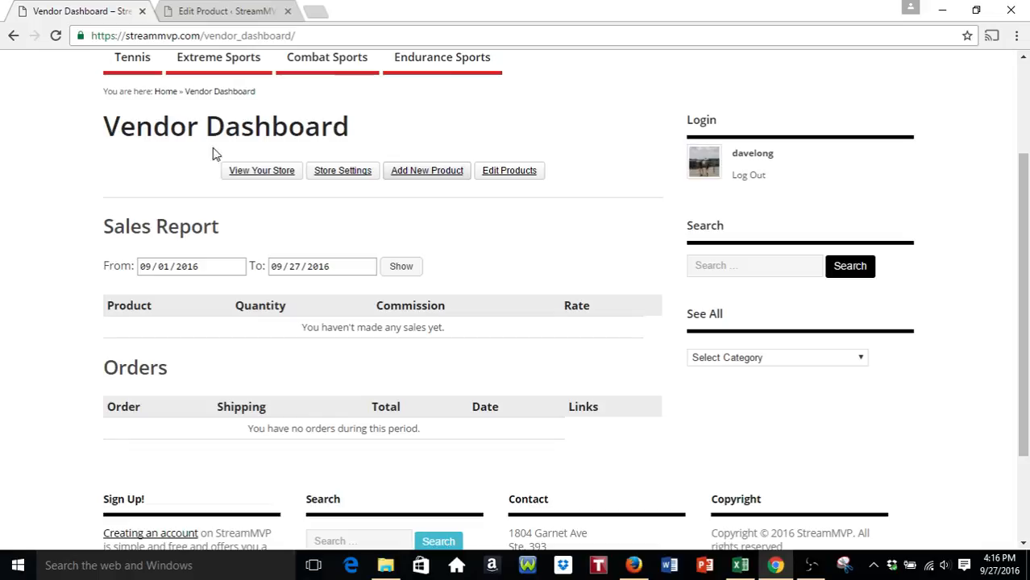
{"action": "left_click", "coordinate": [268, 176]}
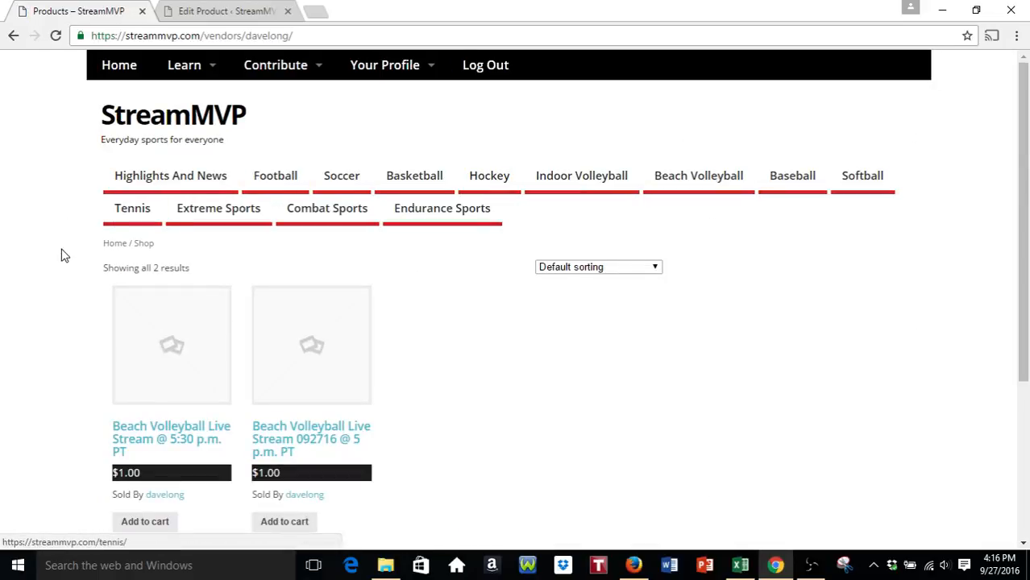
{"action": "scroll", "coordinate": [64, 244], "scroll_direction": "down", "scroll_amount": 1}
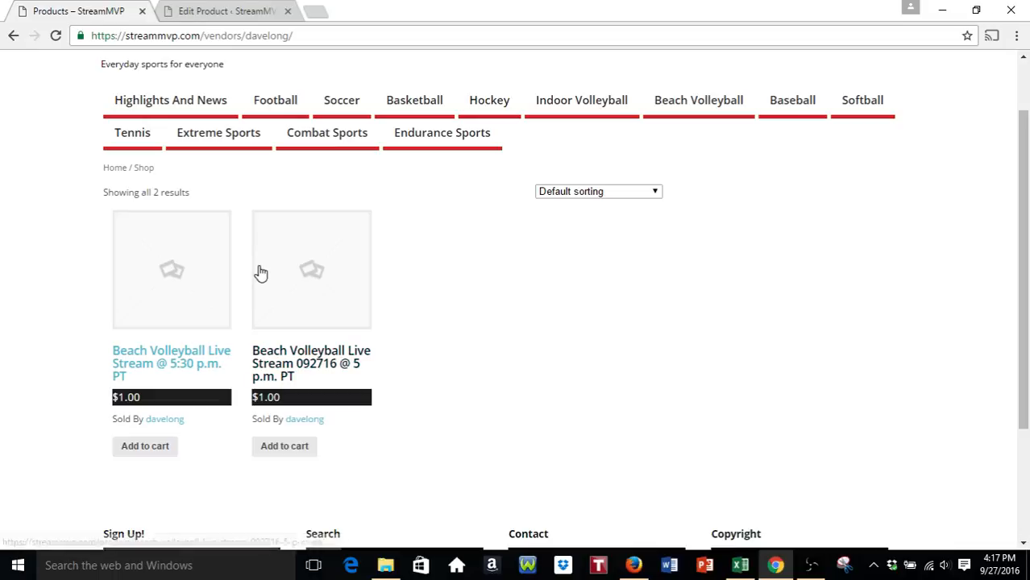
{"action": "left_click", "coordinate": [226, 14]}
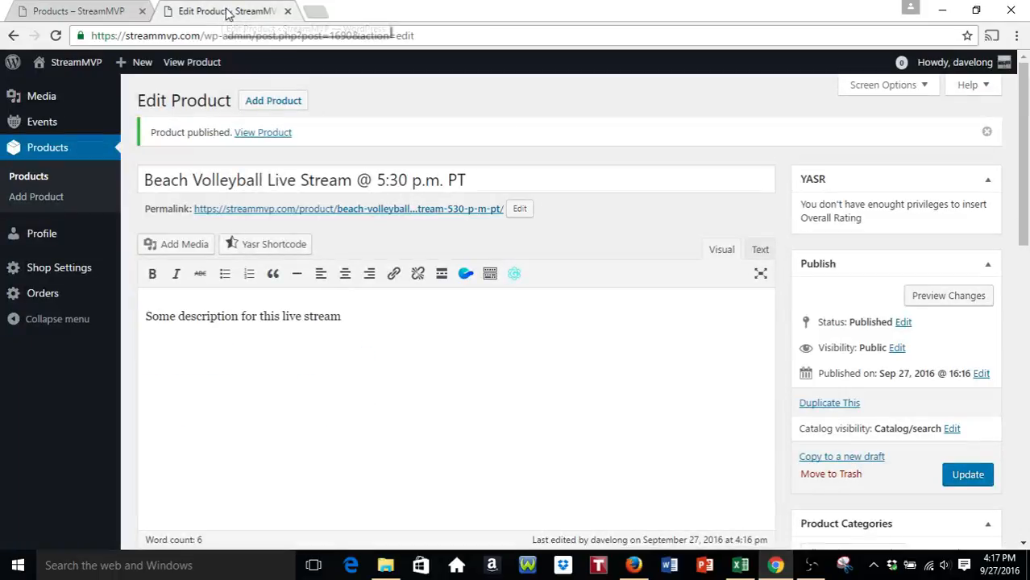
{"action": "left_click", "coordinate": [287, 12]}
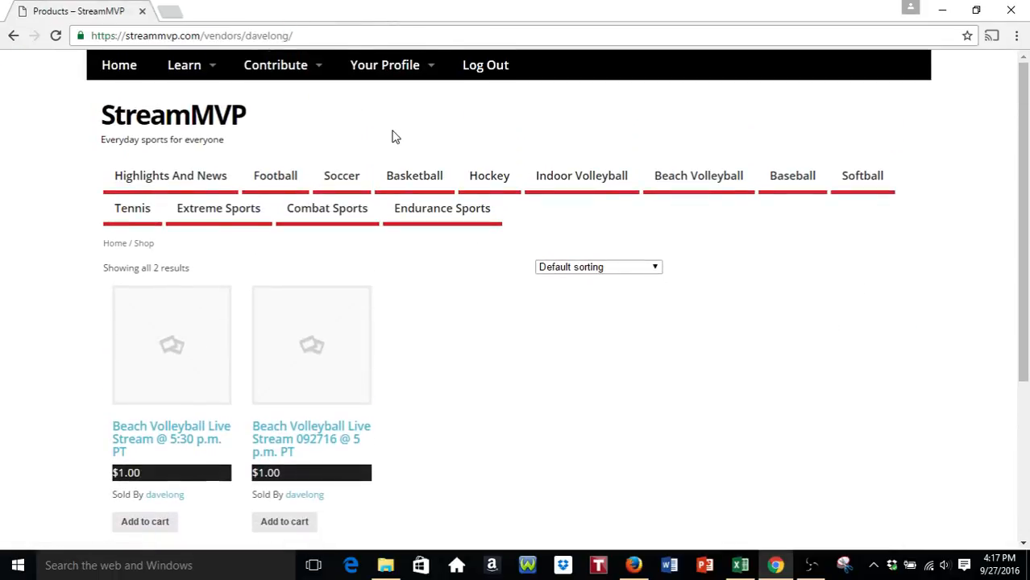
{"action": "mouse_move", "coordinate": [272, 69]}
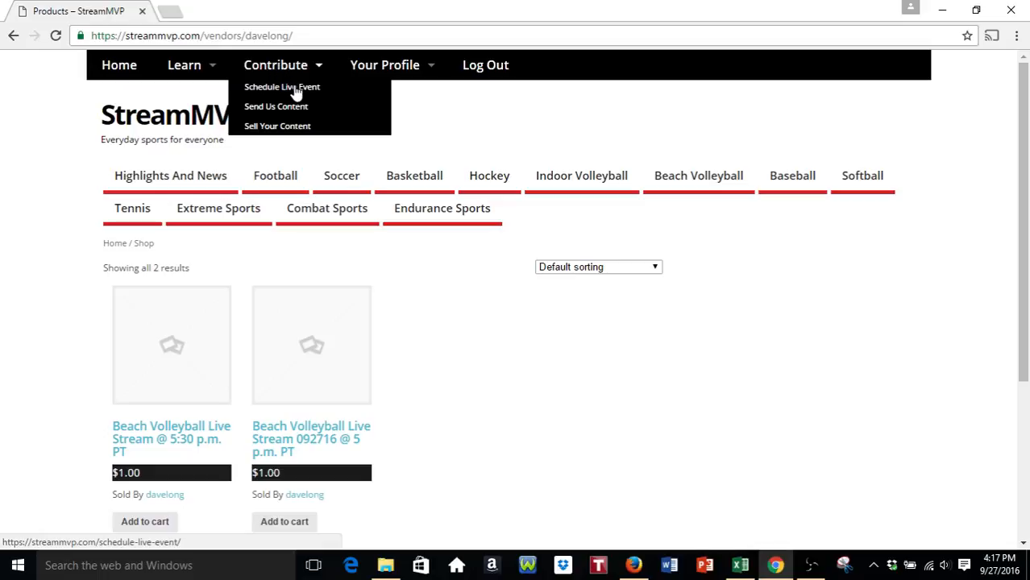
- Open Schedule Live Event in a new tab and leave the event non-recurring
{"action": "right_click", "coordinate": [295, 90]}
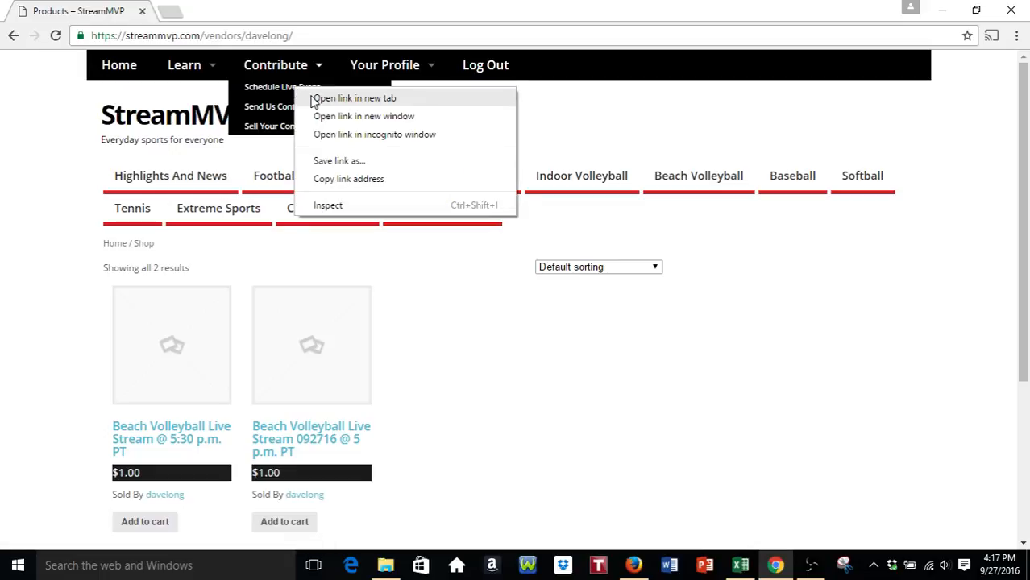
{"action": "left_click", "coordinate": [315, 99]}
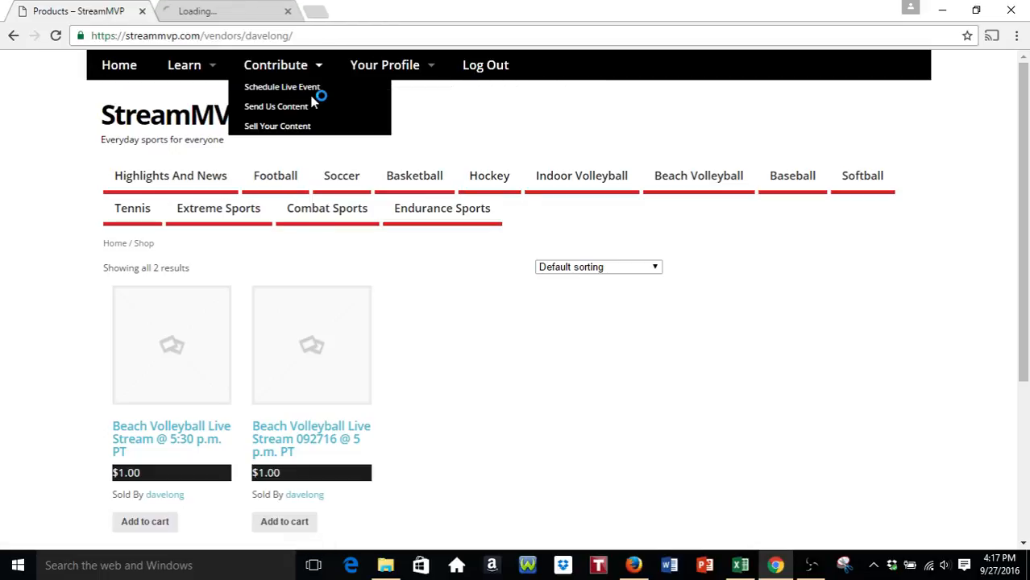
{"action": "left_click", "coordinate": [230, 13]}
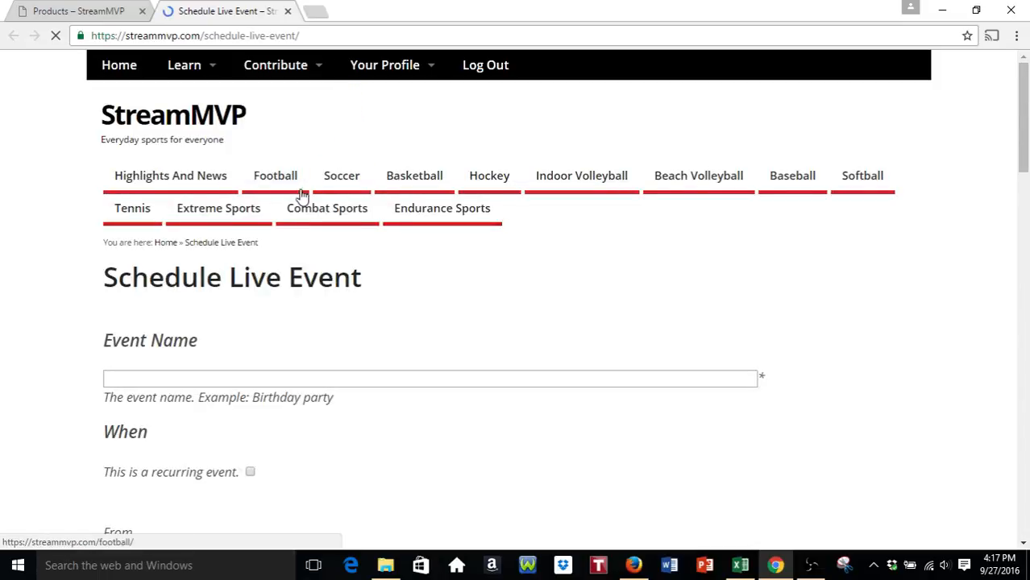
{"action": "scroll", "coordinate": [305, 193], "scroll_direction": "down", "scroll_amount": 2}
{"action": "left_click", "coordinate": [376, 229]}
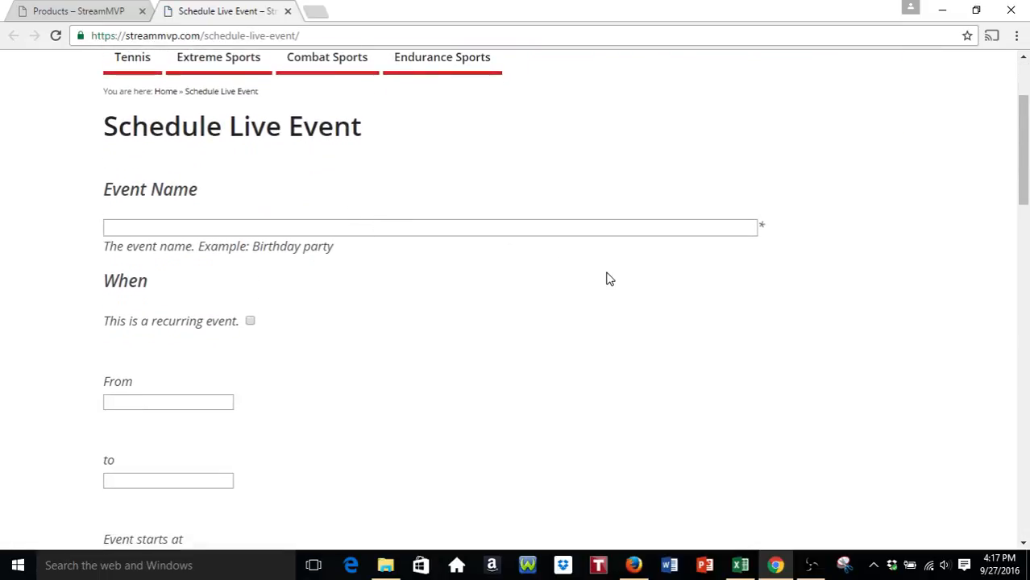
{"action": "scroll", "coordinate": [611, 279], "scroll_direction": "down", "scroll_amount": 1}
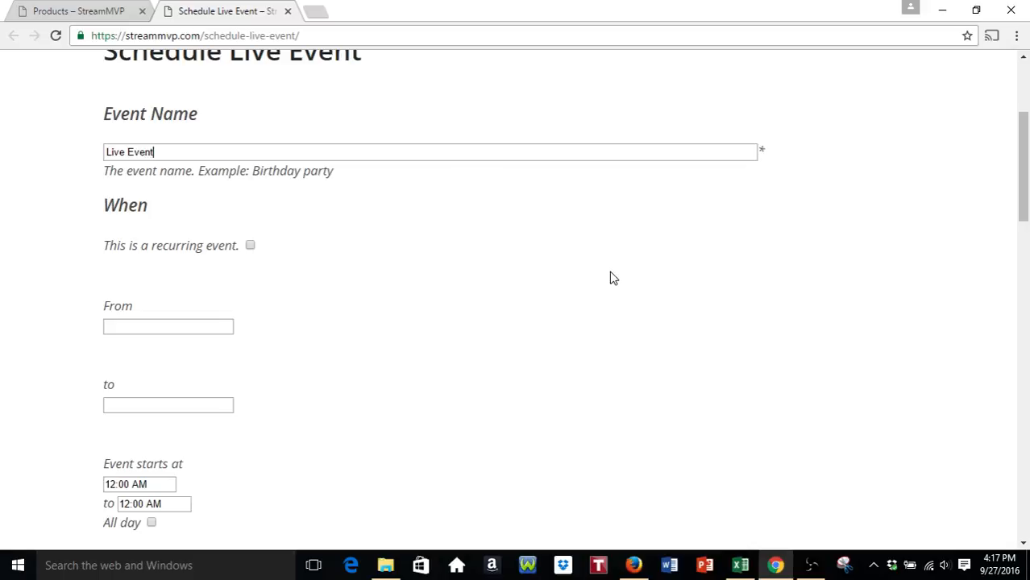
{"action": "scroll", "coordinate": [879, 314], "scroll_direction": "down", "scroll_amount": 2}
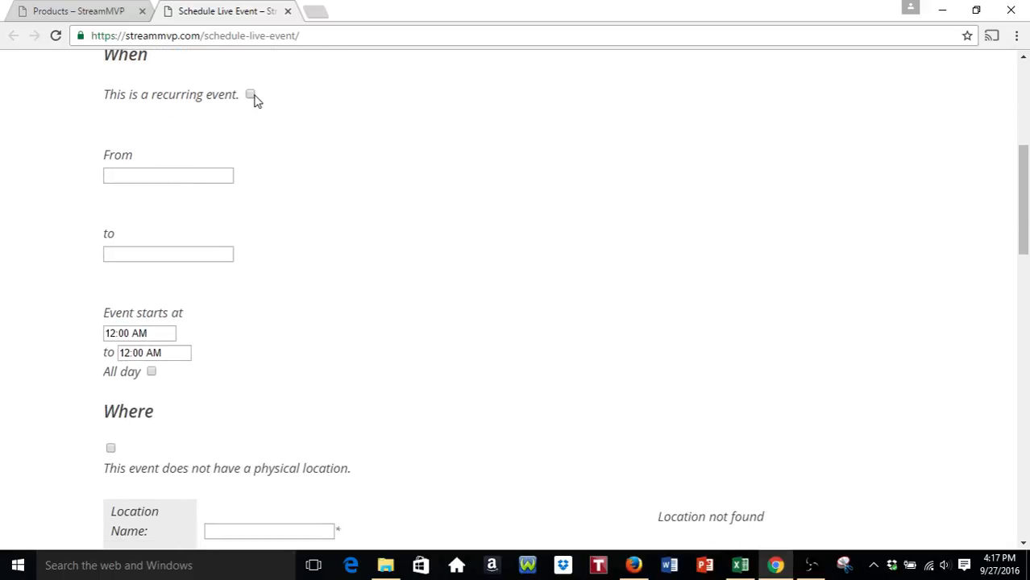
{"action": "left_click", "coordinate": [251, 95]}
{"action": "left_click", "coordinate": [253, 97]}
- Set the event dates to 09/27/2016 with a 05:30 PM start time
{"action": "left_click", "coordinate": [174, 174]}
{"action": "left_click", "coordinate": [158, 359]}
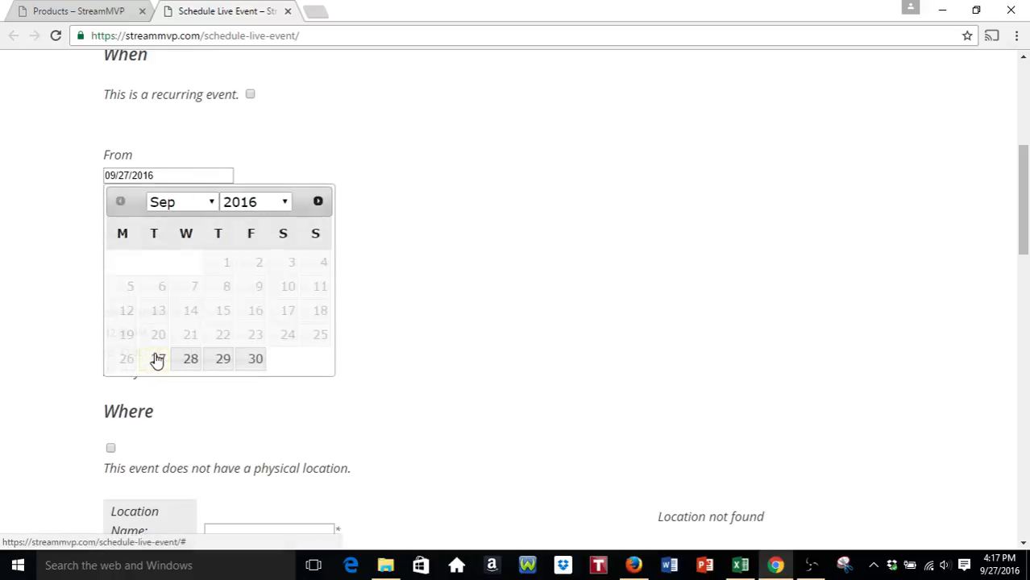
{"action": "left_click", "coordinate": [164, 253]}
{"action": "left_click", "coordinate": [159, 438]}
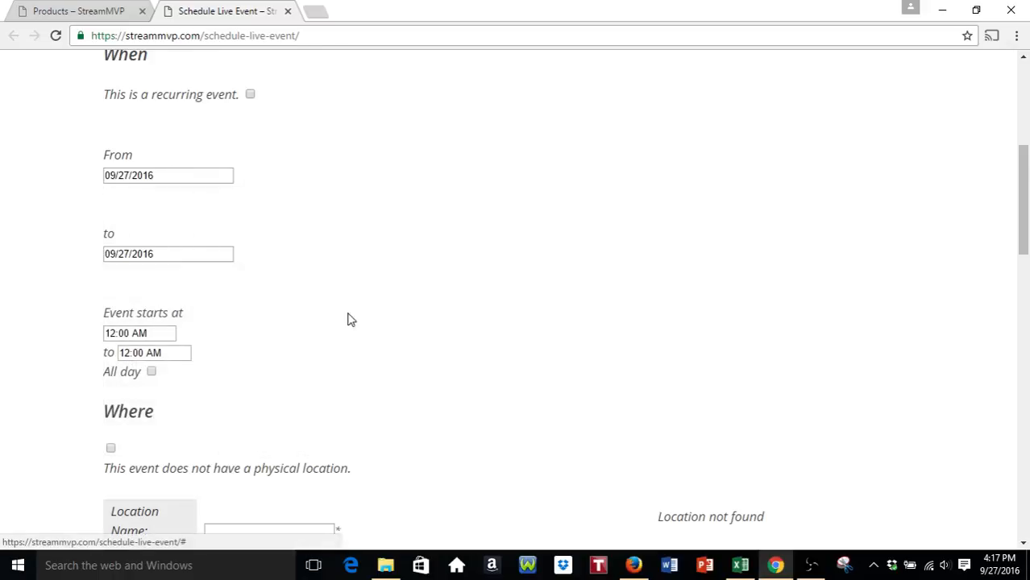
{"action": "scroll", "coordinate": [348, 242], "scroll_direction": "down", "scroll_amount": 2}
{"action": "left_click", "coordinate": [133, 183]}
{"action": "scroll", "coordinate": [135, 238], "scroll_direction": "down", "scroll_amount": 13}
{"action": "scroll", "coordinate": [146, 242], "scroll_direction": "up", "scroll_amount": 4}
{"action": "left_click", "coordinate": [152, 244]}
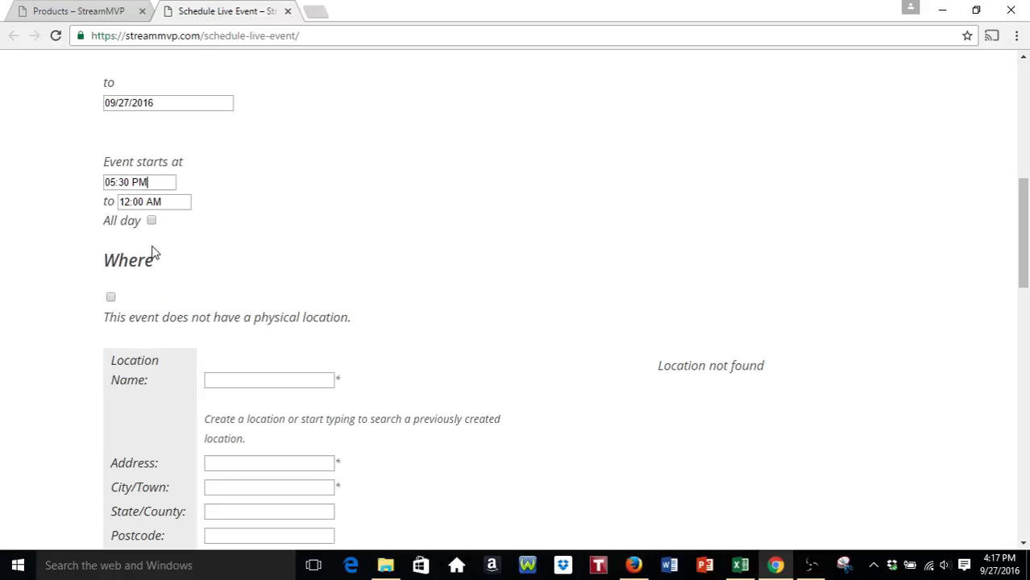
- Set the event end time to 06:30 PM
{"action": "left_click", "coordinate": [177, 201]}
{"action": "scroll", "coordinate": [155, 286], "scroll_direction": "down", "scroll_amount": 5}
{"action": "scroll", "coordinate": [156, 282], "scroll_direction": "down", "scroll_amount": 3}
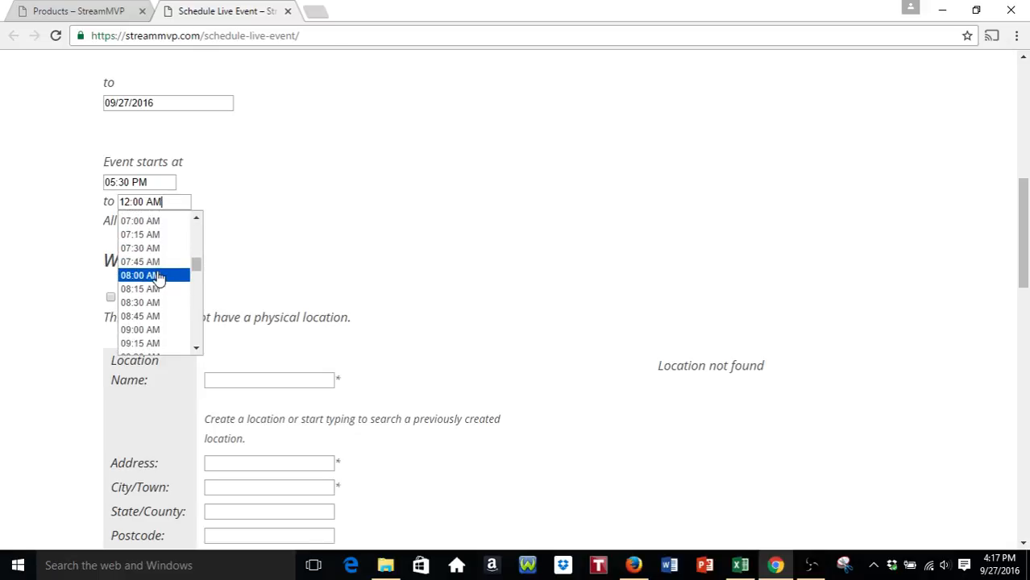
{"action": "scroll", "coordinate": [159, 278], "scroll_direction": "down", "scroll_amount": 4}
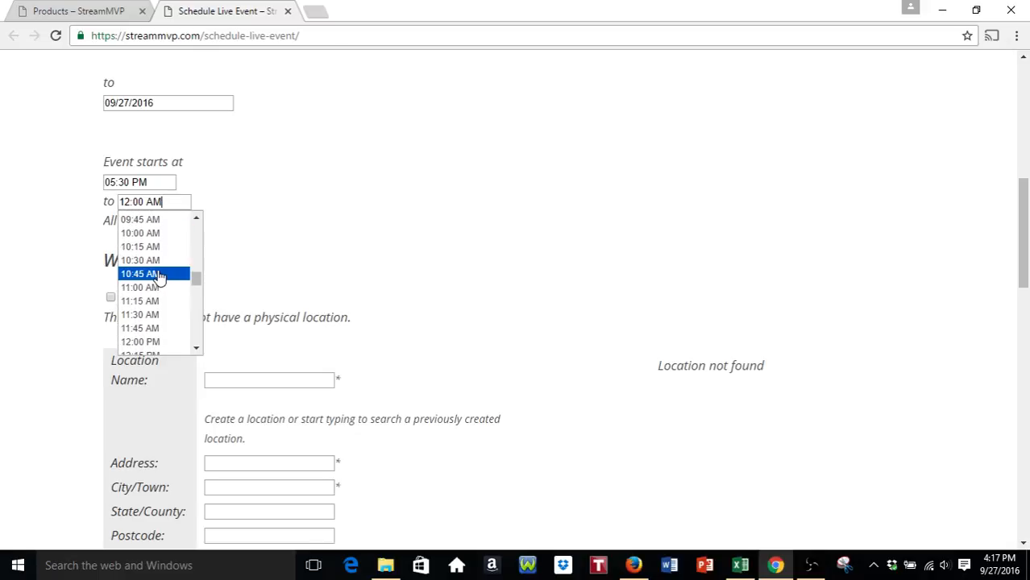
{"action": "scroll", "coordinate": [159, 278], "scroll_direction": "down", "scroll_amount": 7}
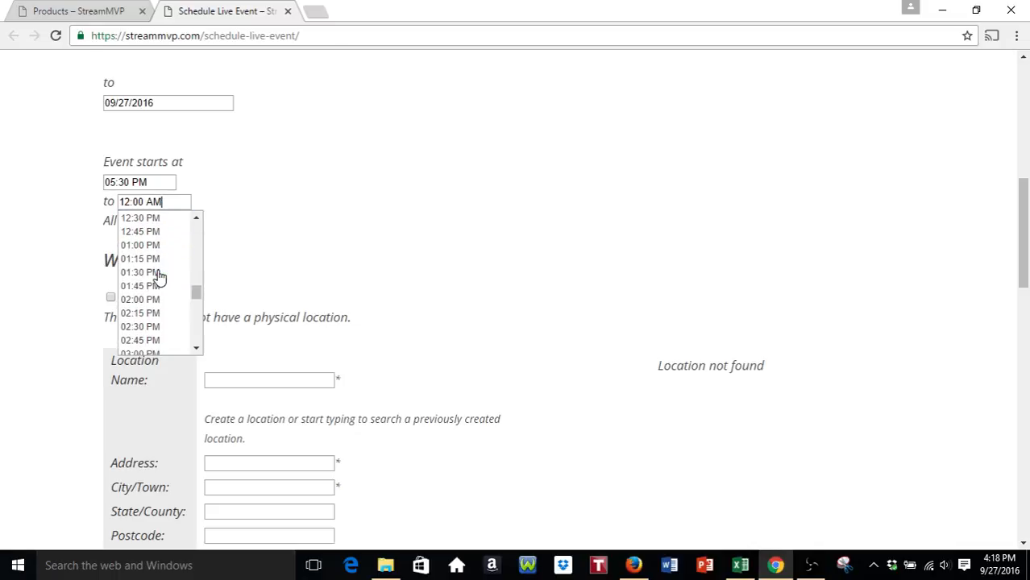
{"action": "scroll", "coordinate": [161, 279], "scroll_direction": "down", "scroll_amount": 2}
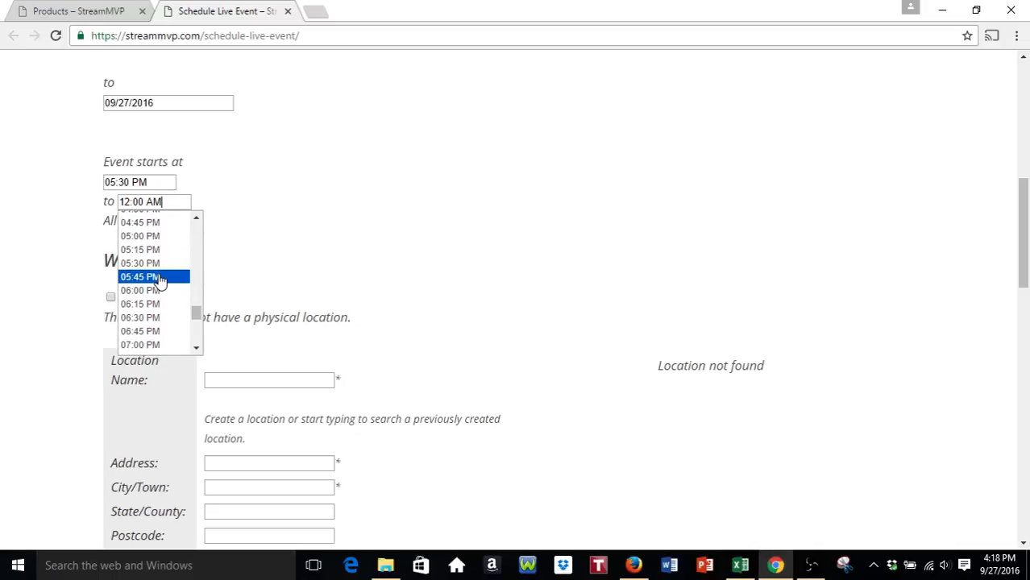
{"action": "scroll", "coordinate": [161, 279], "scroll_direction": "down", "scroll_amount": 2}
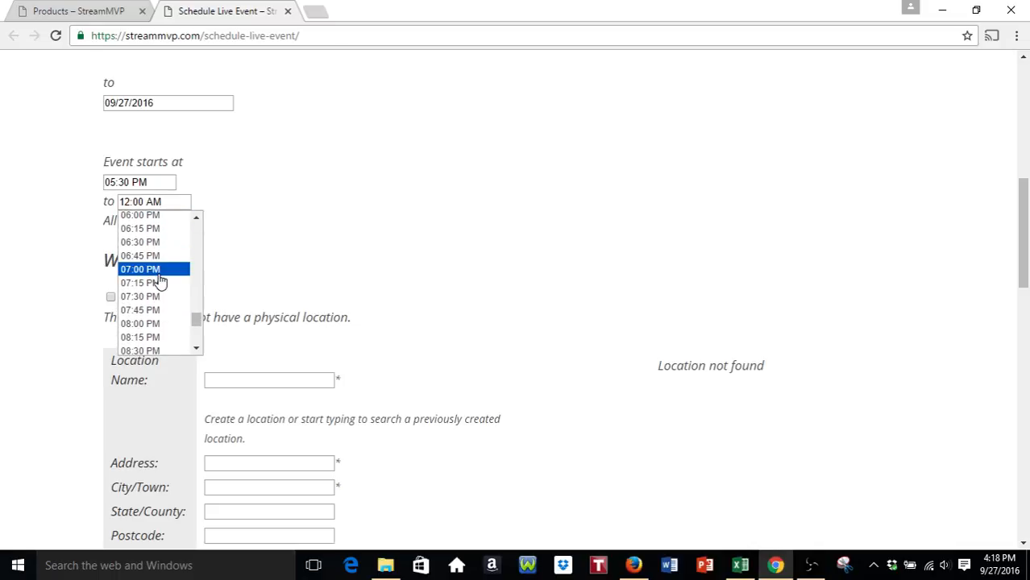
{"action": "left_click", "coordinate": [155, 239]}
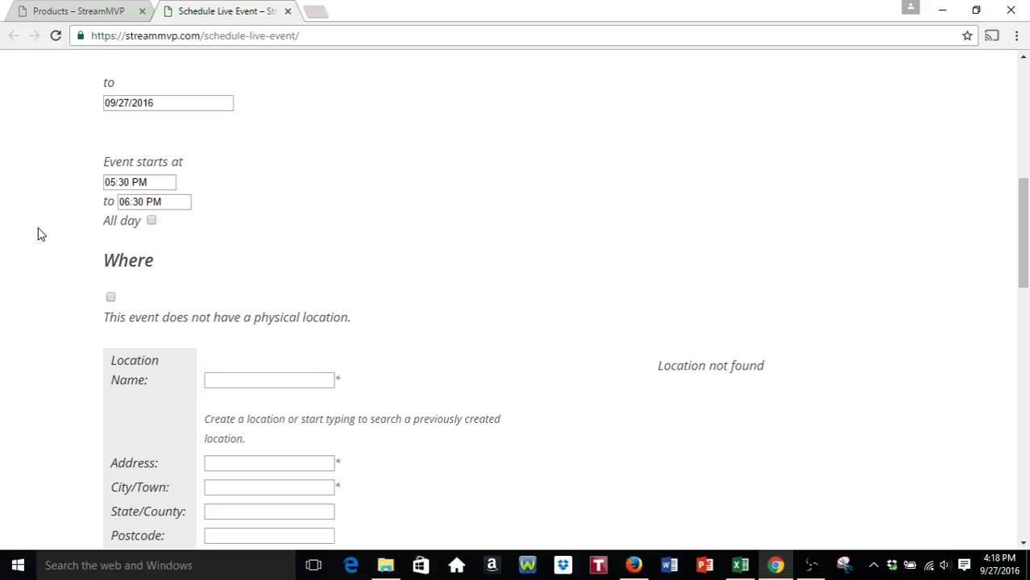
- Mark the event as having no physical location and enter 'Some details' as details
{"action": "scroll", "coordinate": [38, 234], "scroll_direction": "down", "scroll_amount": 2}
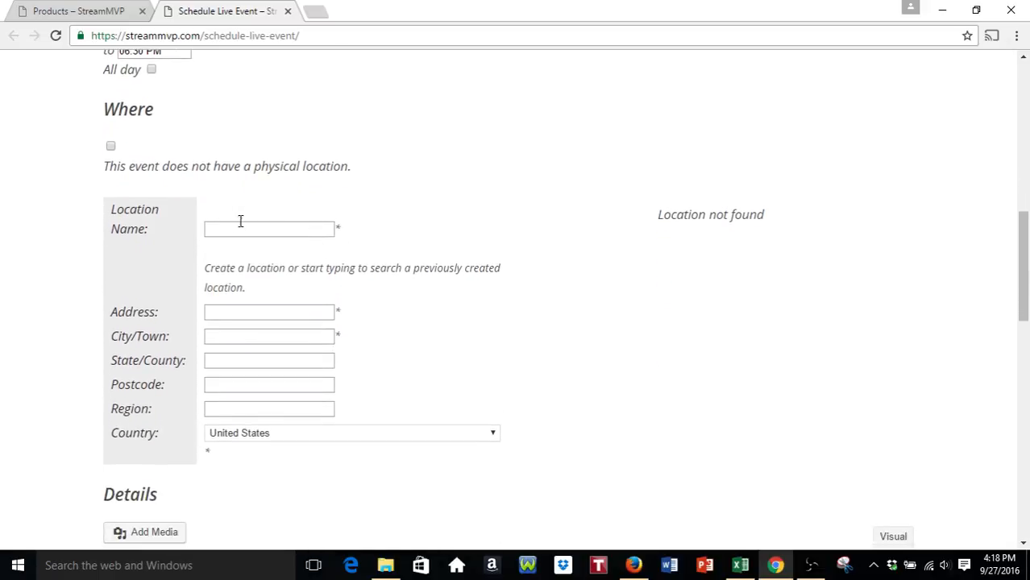
{"action": "left_click", "coordinate": [110, 146]}
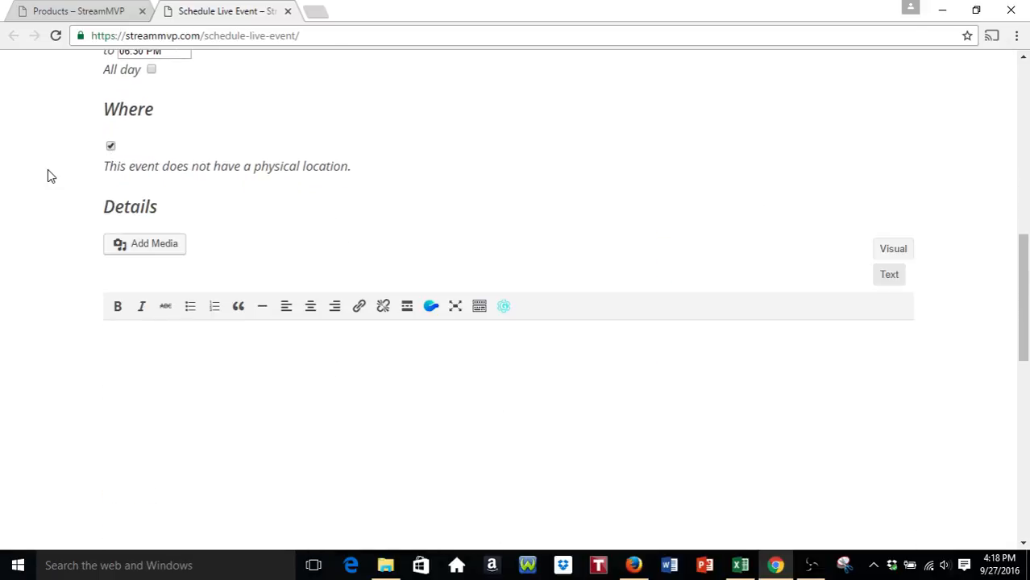
{"action": "scroll", "coordinate": [47, 176], "scroll_direction": "down", "scroll_amount": 2}
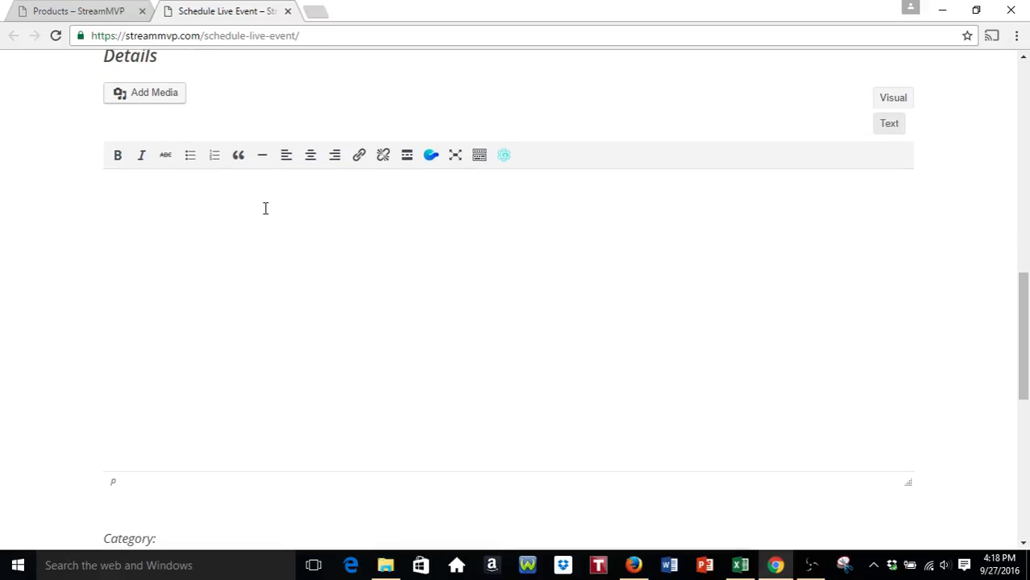
{"action": "type", "text": "ome details"}
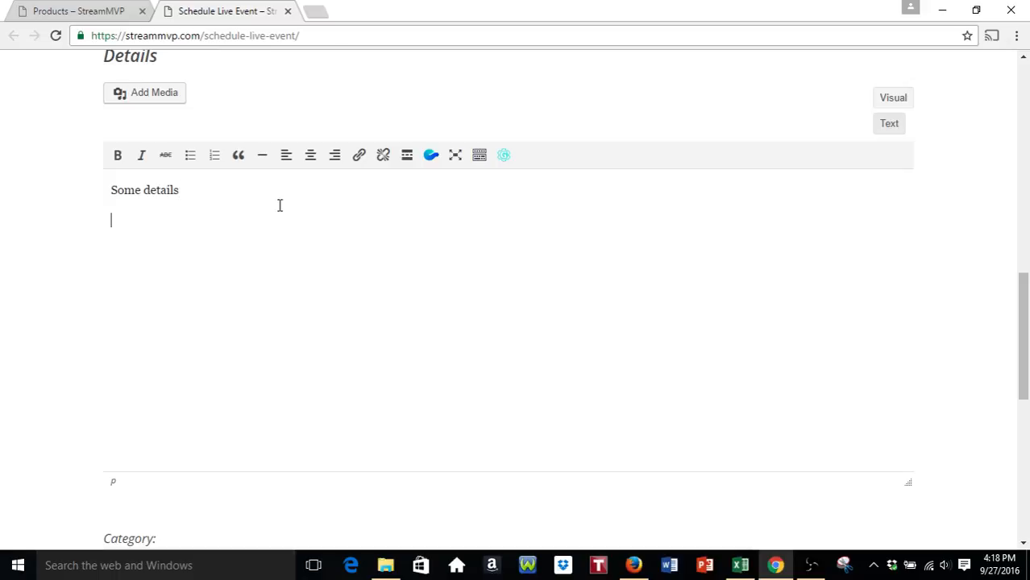
{"action": "key", "text": "Return"}
- Choose Beach Volleyball as the event category
{"action": "scroll", "coordinate": [308, 197], "scroll_direction": "down", "scroll_amount": 3}
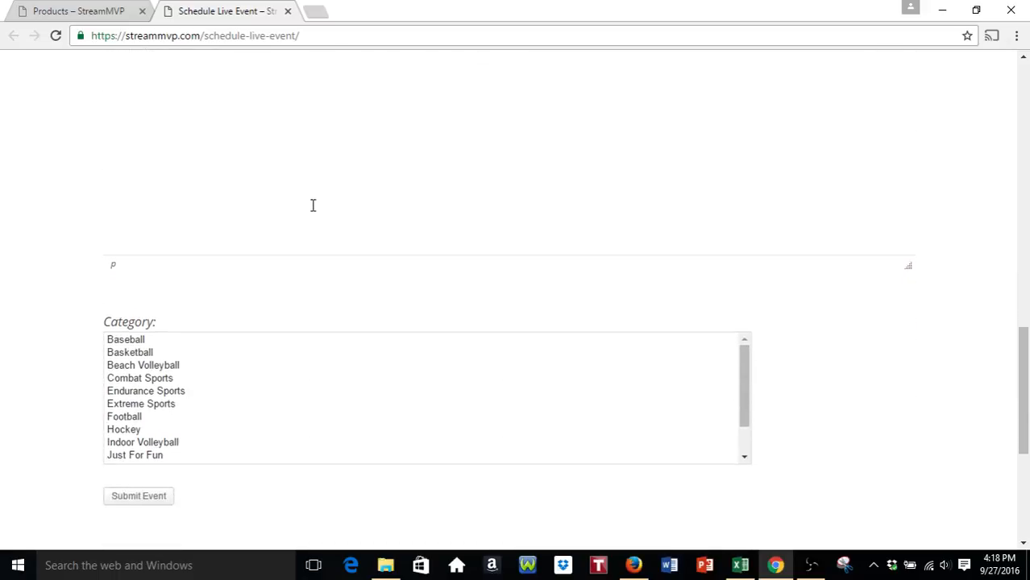
{"action": "left_click", "coordinate": [157, 356]}
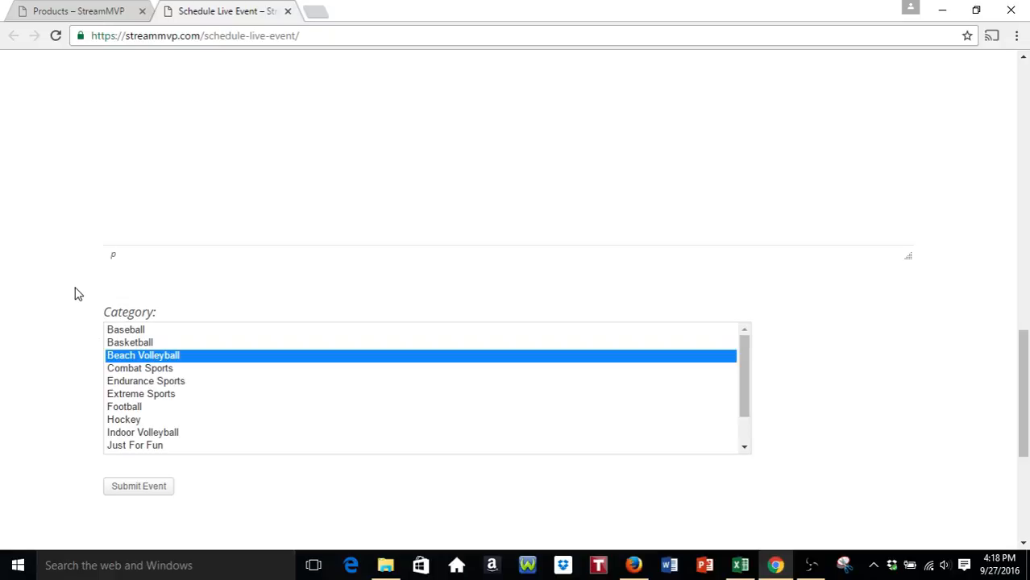
{"action": "scroll", "coordinate": [184, 352], "scroll_direction": "down", "scroll_amount": 1}
{"action": "scroll", "coordinate": [190, 354], "scroll_direction": "up", "scroll_amount": 1}
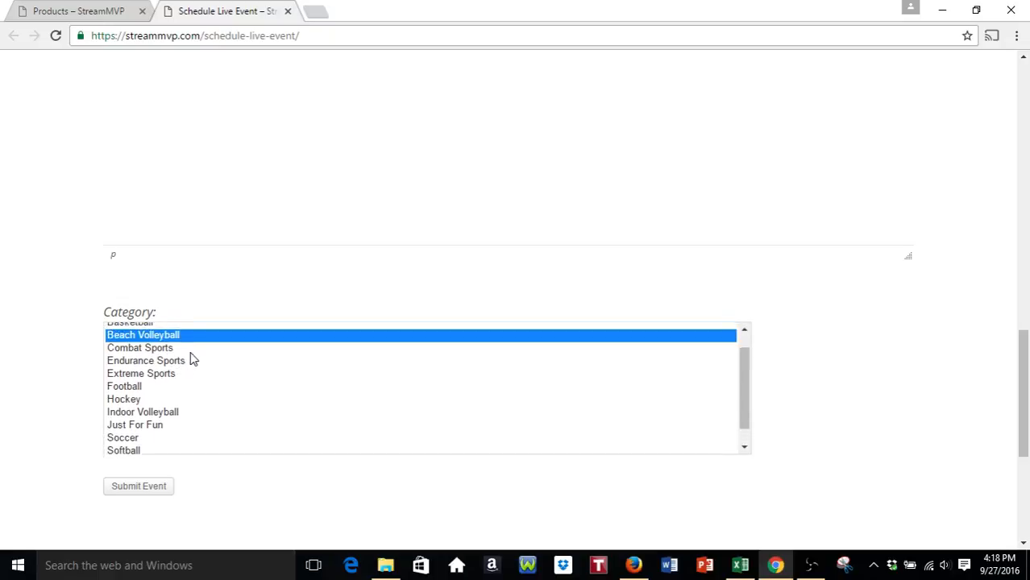
{"action": "scroll", "coordinate": [63, 347], "scroll_direction": "down", "scroll_amount": 2}
{"action": "scroll", "coordinate": [63, 347], "scroll_direction": "up", "scroll_amount": 5}
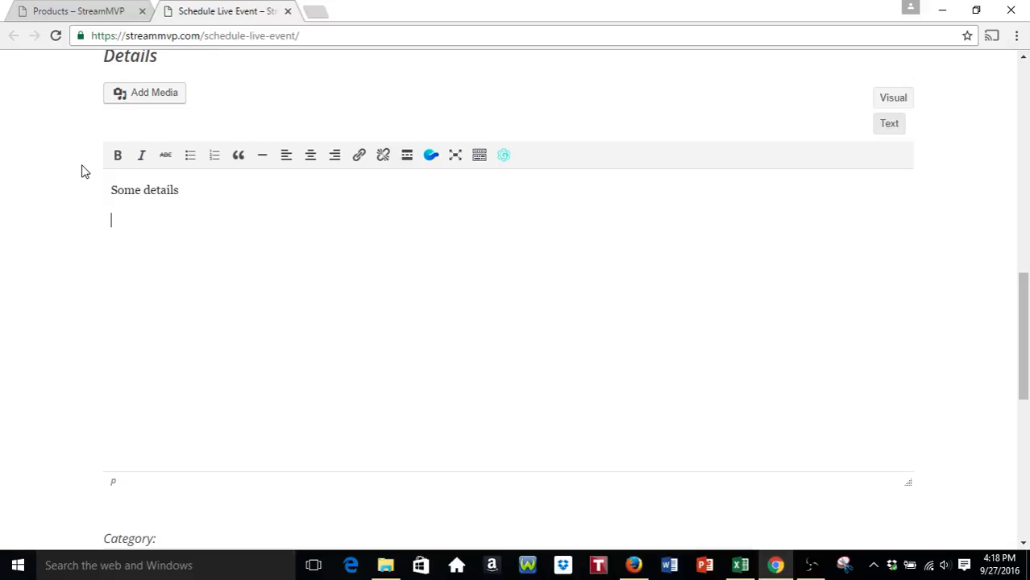
- Open the 5:30 p.m. beach volleyball product page and copy its URL
{"action": "left_click", "coordinate": [92, 10]}
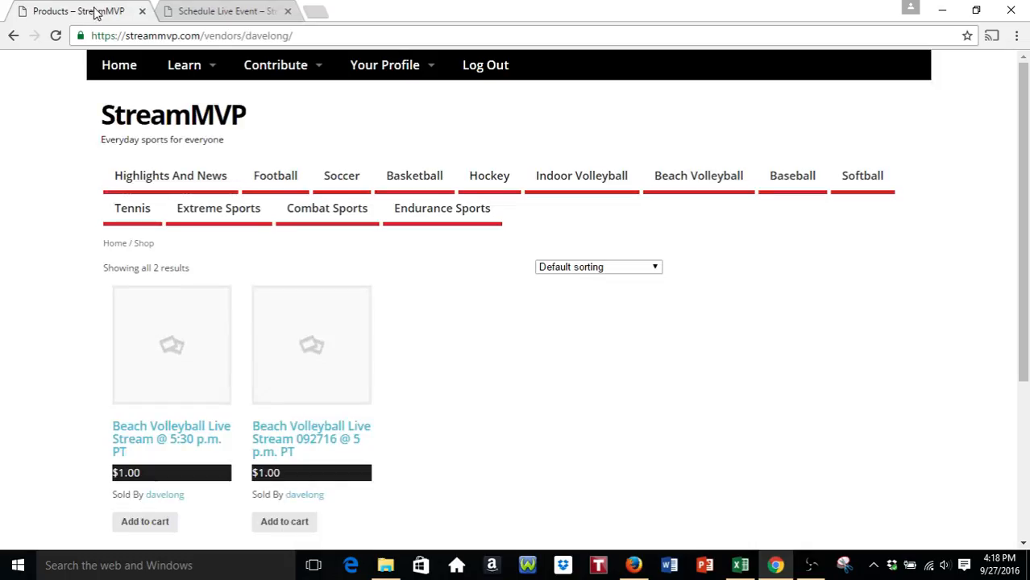
{"action": "left_click", "coordinate": [212, 353]}
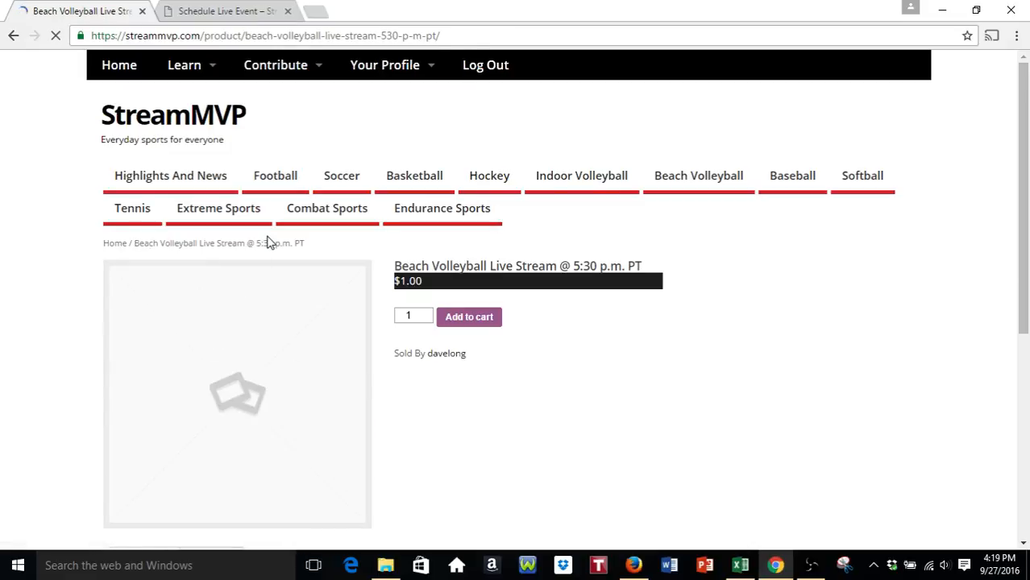
{"action": "left_click", "coordinate": [489, 36]}
{"action": "key", "text": "ctrl+c"}
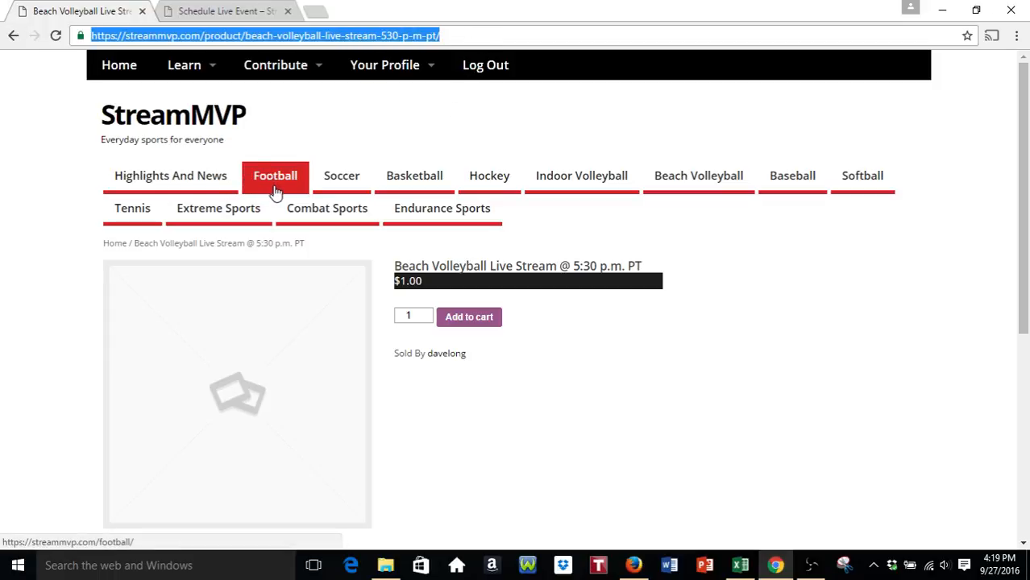
- Paste the product URL into the event details and turn it into a link
{"action": "left_click", "coordinate": [228, 11]}
{"action": "key", "text": "Return"}
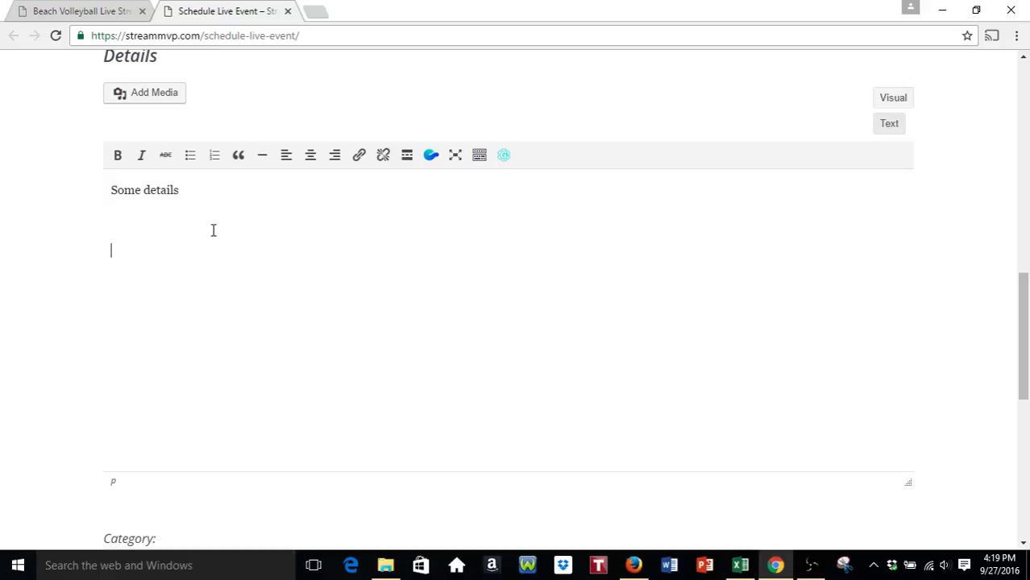
{"action": "key", "text": "ctrl+v"}
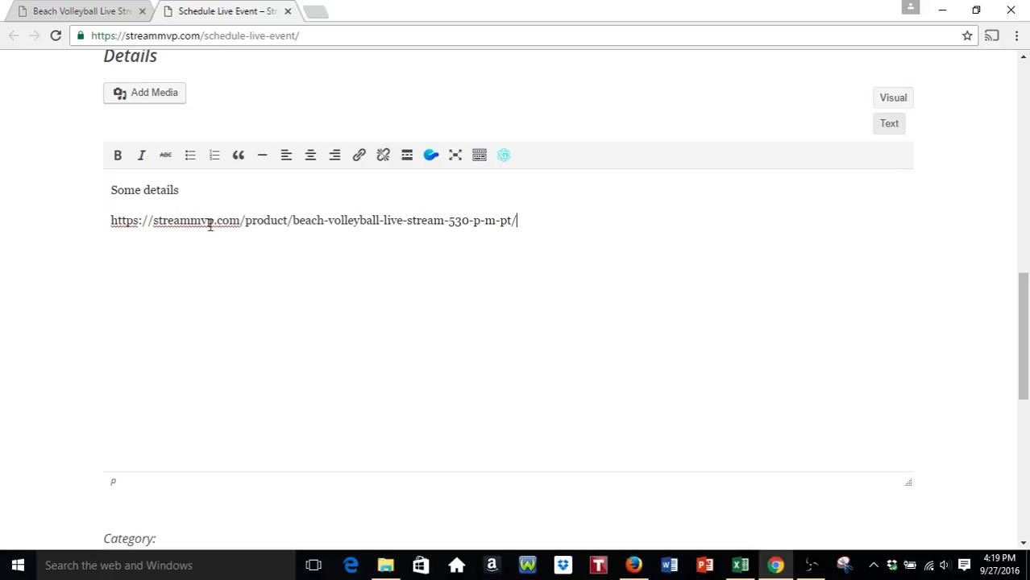
{"action": "left_click_drag", "start_coordinate": [517, 221], "coordinate": [110, 228]}
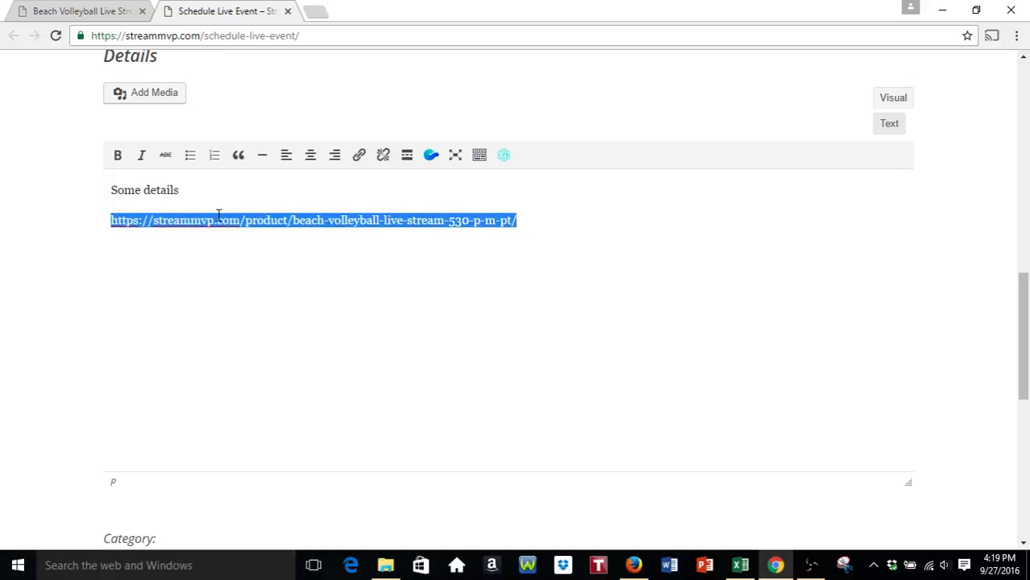
{"action": "left_click", "coordinate": [359, 155]}
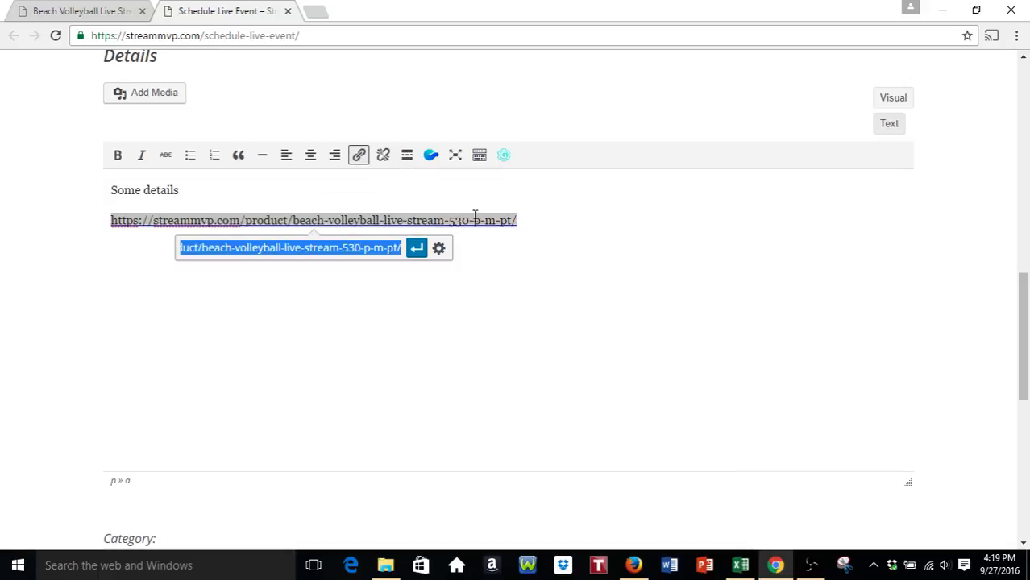
{"action": "left_click", "coordinate": [416, 251]}
{"action": "left_click", "coordinate": [547, 220]}
{"action": "key", "text": "Return"}
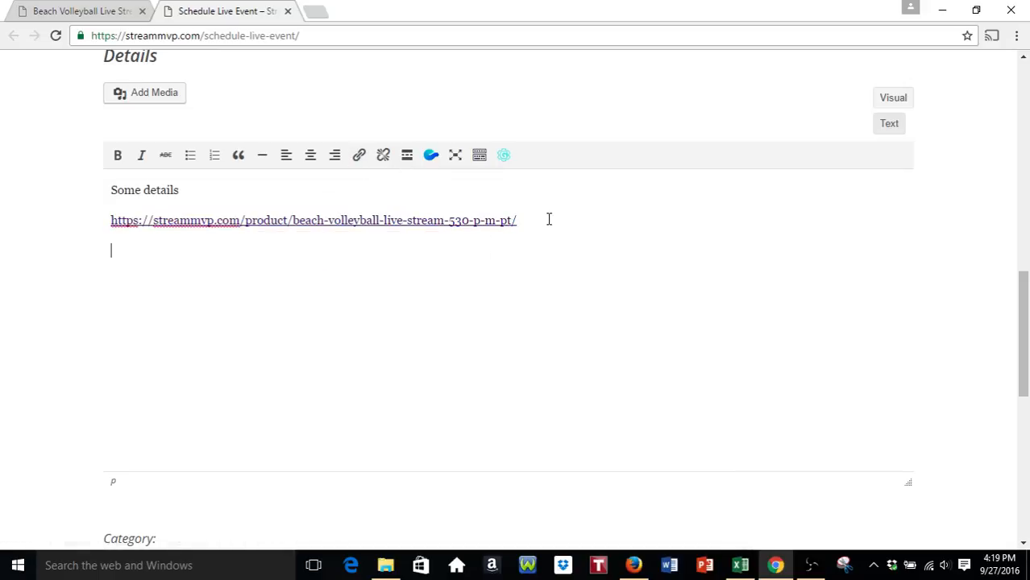
{"action": "scroll", "coordinate": [510, 337], "scroll_direction": "up", "scroll_amount": 2}
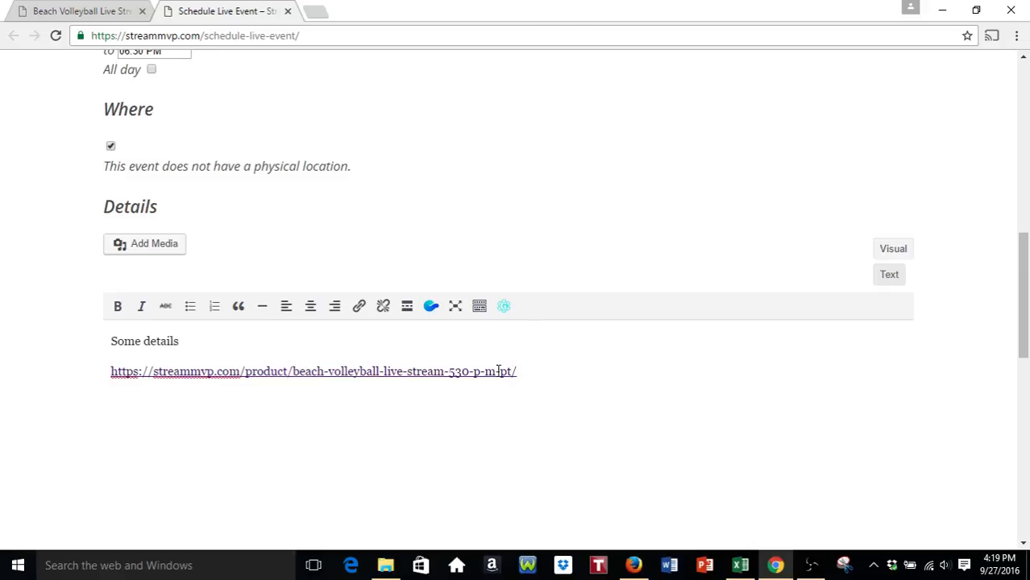
{"action": "scroll", "coordinate": [324, 402], "scroll_direction": "up", "scroll_amount": 5}
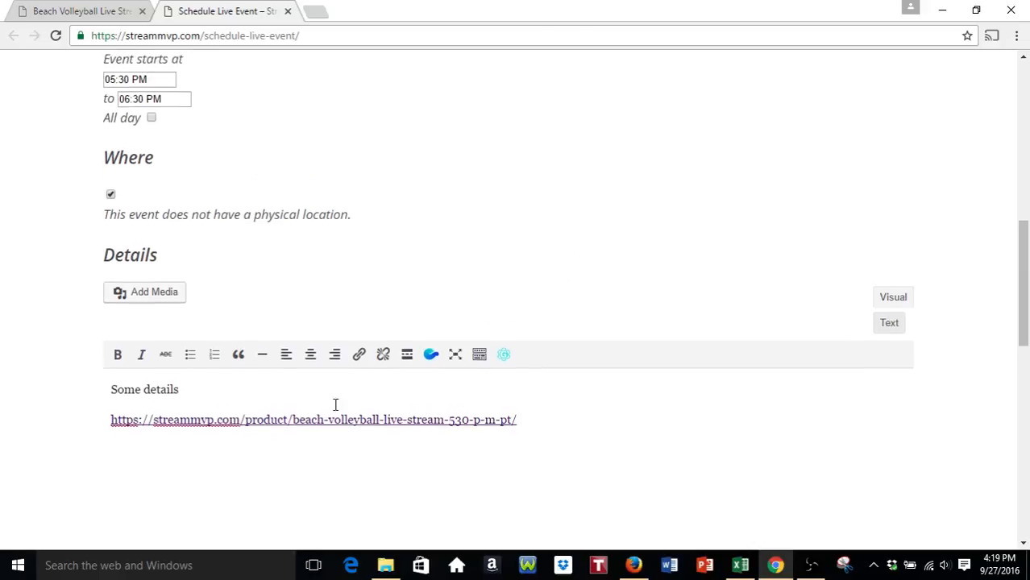
{"action": "scroll", "coordinate": [564, 420], "scroll_direction": "up", "scroll_amount": 3}
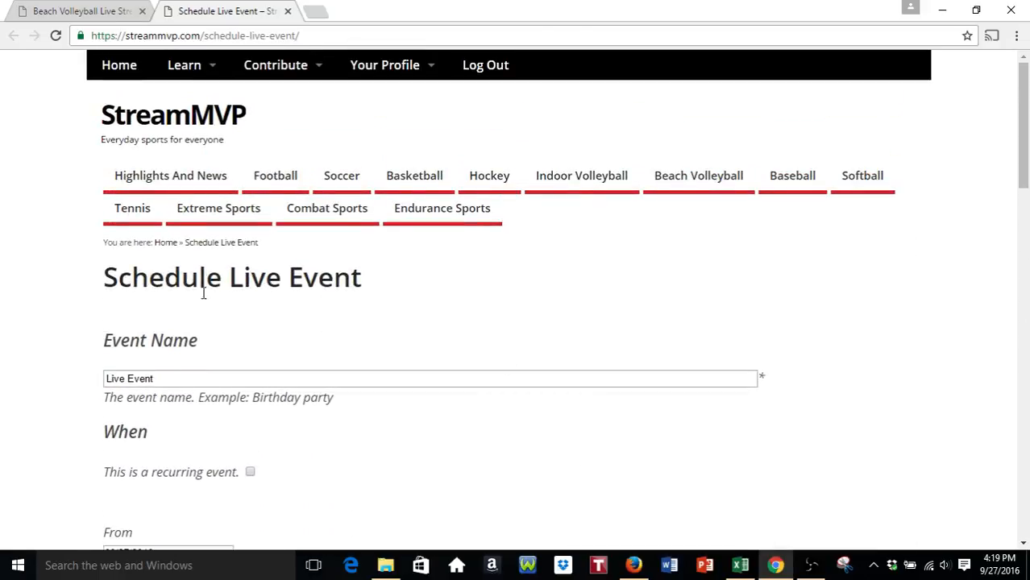
{"action": "scroll", "coordinate": [357, 297], "scroll_direction": "down", "scroll_amount": 2}
{"action": "scroll", "coordinate": [373, 288], "scroll_direction": "down", "scroll_amount": 11}
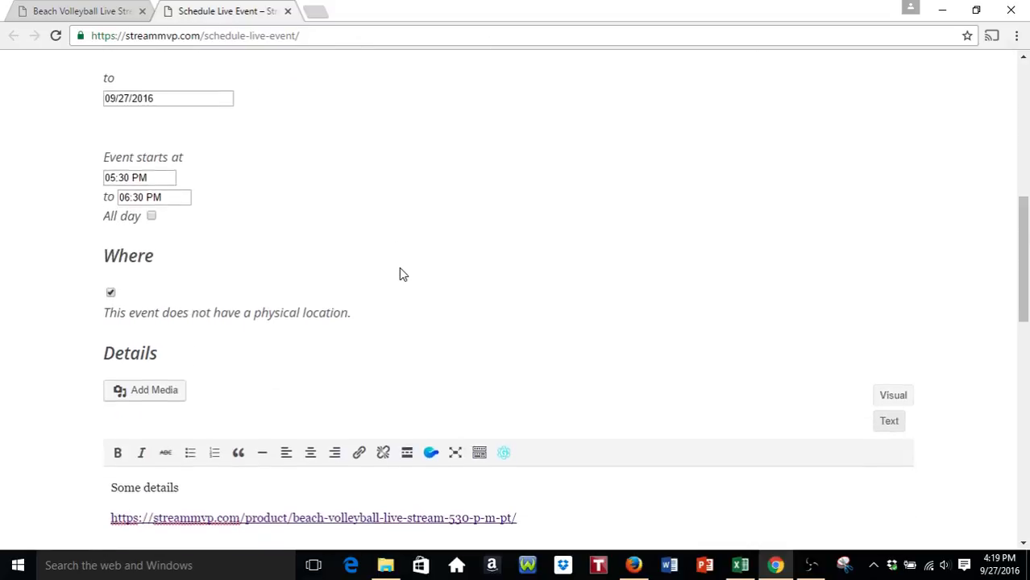
{"action": "scroll", "coordinate": [568, 283], "scroll_direction": "down", "scroll_amount": 3}
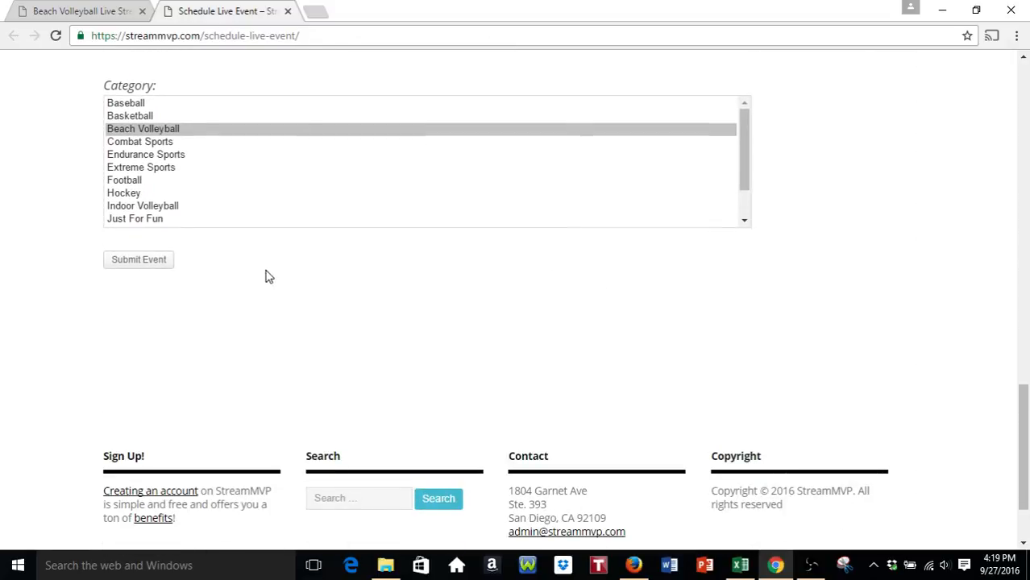
- Submit the event for approval and browse the Highlights And News page for the new listing
{"action": "left_click", "coordinate": [162, 260]}
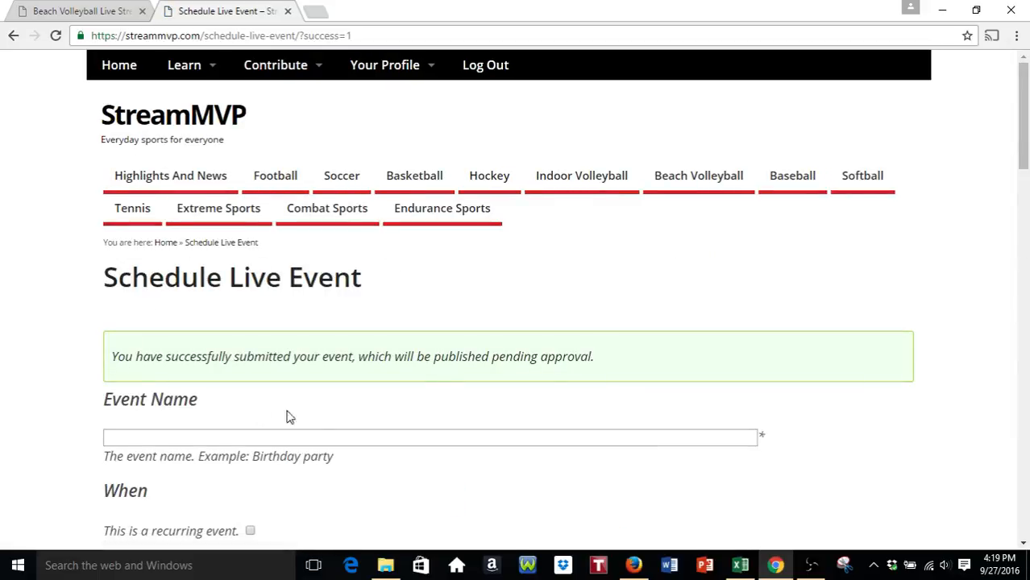
{"action": "left_click", "coordinate": [168, 179]}
{"action": "scroll", "coordinate": [47, 198], "scroll_direction": "down", "scroll_amount": 5}
{"action": "scroll", "coordinate": [46, 198], "scroll_direction": "down", "scroll_amount": 2}
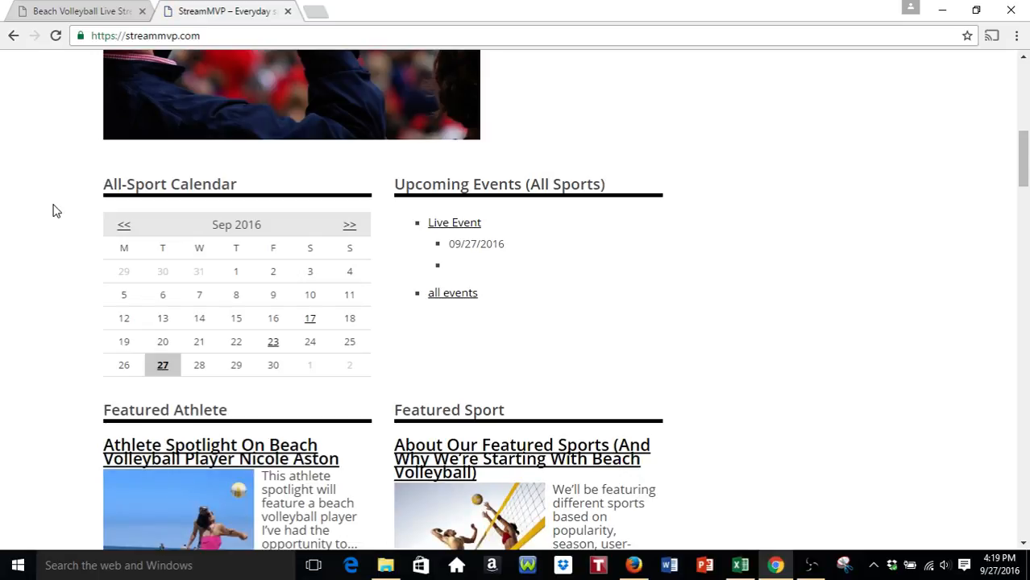
{"action": "scroll", "coordinate": [59, 240], "scroll_direction": "down", "scroll_amount": 1}
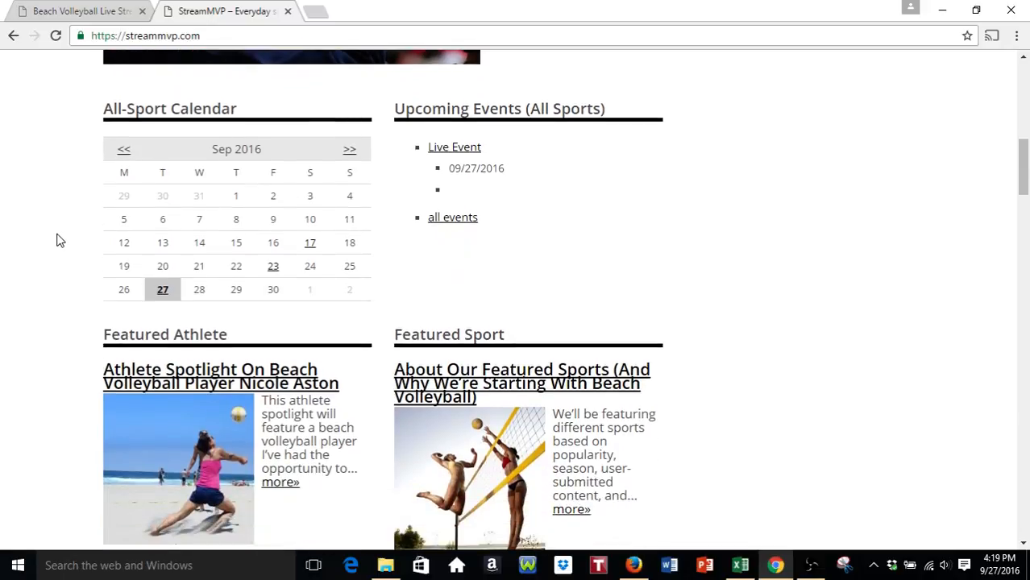
{"action": "scroll", "coordinate": [49, 222], "scroll_direction": "up", "scroll_amount": 8}
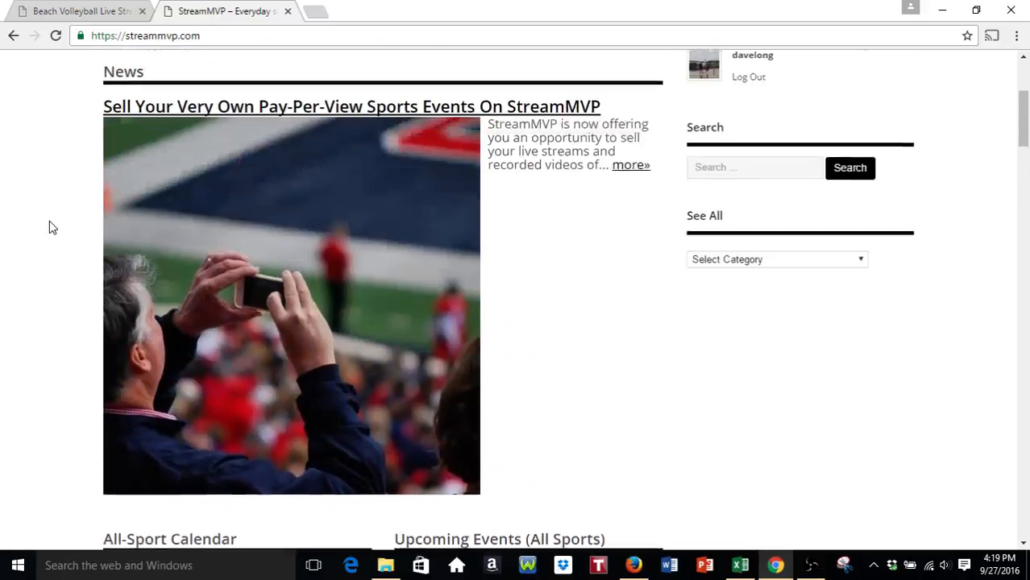
{"action": "scroll", "coordinate": [202, 290], "scroll_direction": "down", "scroll_amount": 2}
{"action": "scroll", "coordinate": [16, 193], "scroll_direction": "down", "scroll_amount": 6}
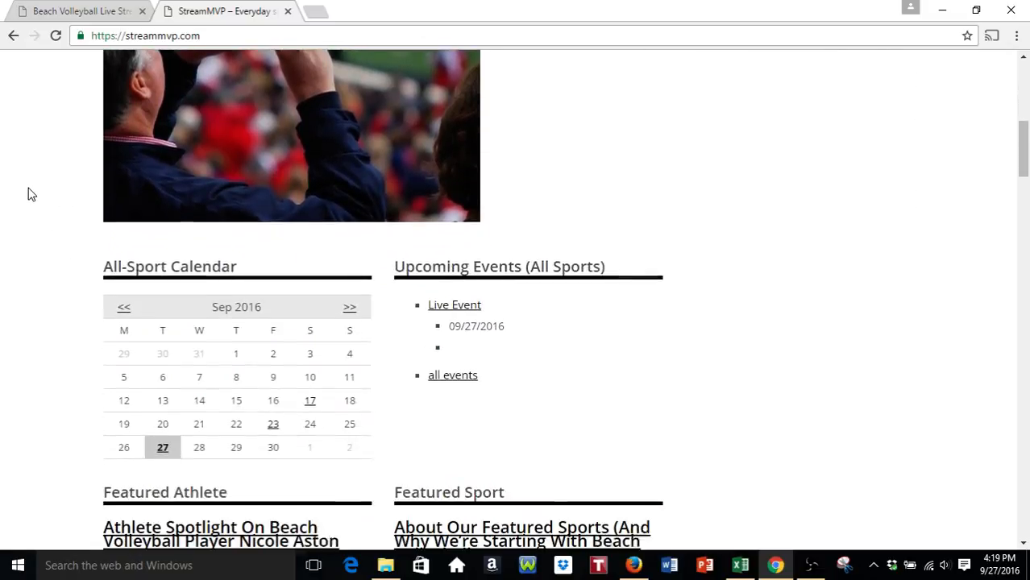
- Open the Live Event post showing 09/27/2016, 5:30–6:30 pm, Beach Volleyball and its product link
{"action": "left_click", "coordinate": [457, 229]}
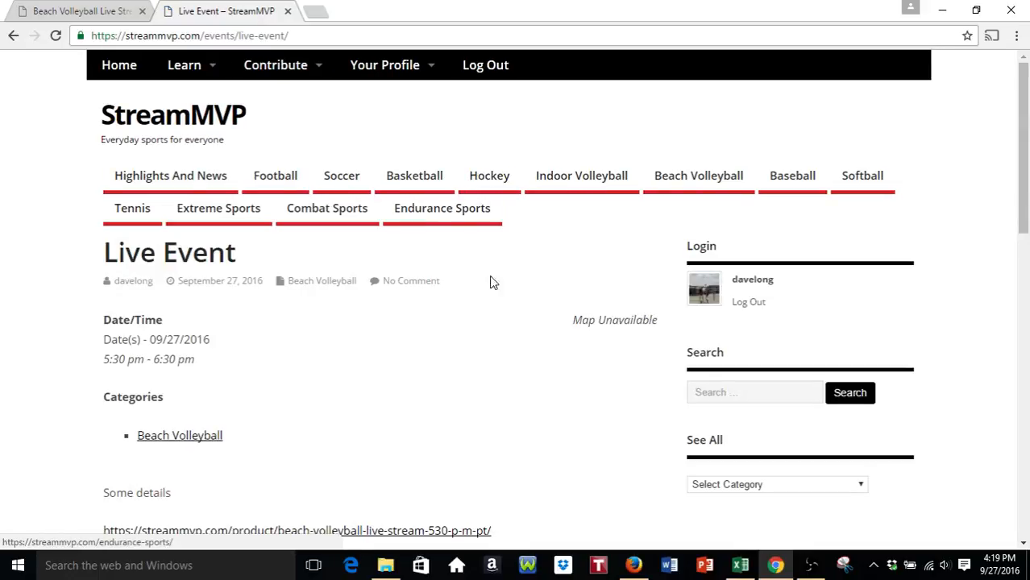
{"action": "scroll", "coordinate": [509, 292], "scroll_direction": "down", "scroll_amount": 2}
{"action": "scroll", "coordinate": [568, 278], "scroll_direction": "down", "scroll_amount": 1}
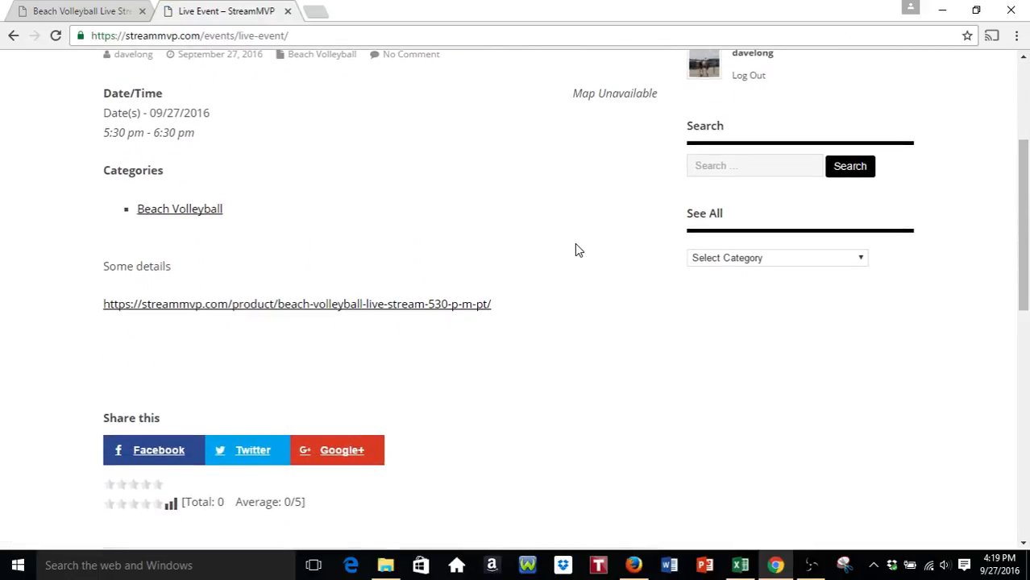
{"action": "scroll", "coordinate": [347, 183], "scroll_direction": "up", "scroll_amount": 1}
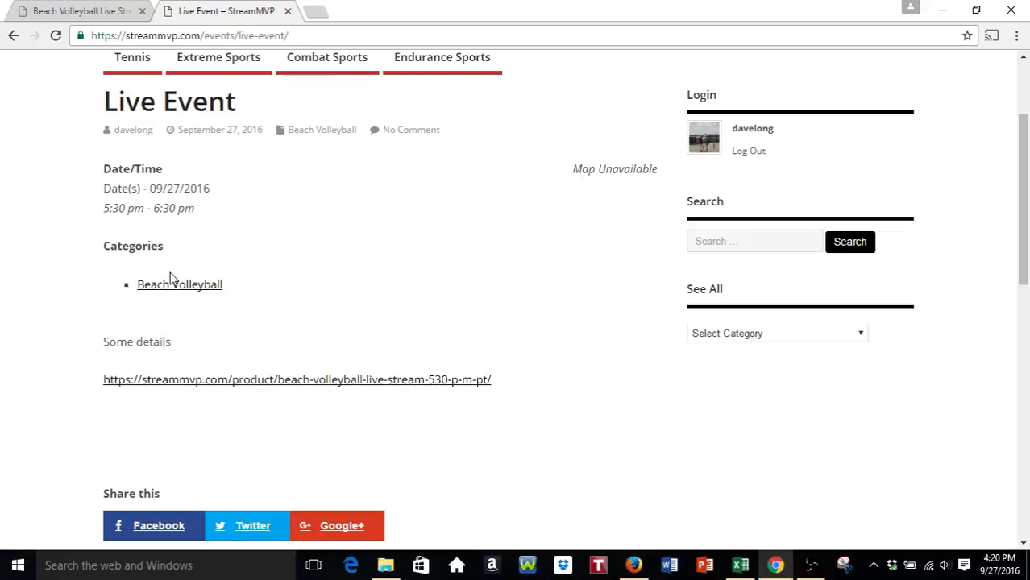
- Follow the event's link to the $1.00 Beach Volleyball Live Stream @ 5:30 p.m. PT product page
{"action": "left_click", "coordinate": [186, 391]}
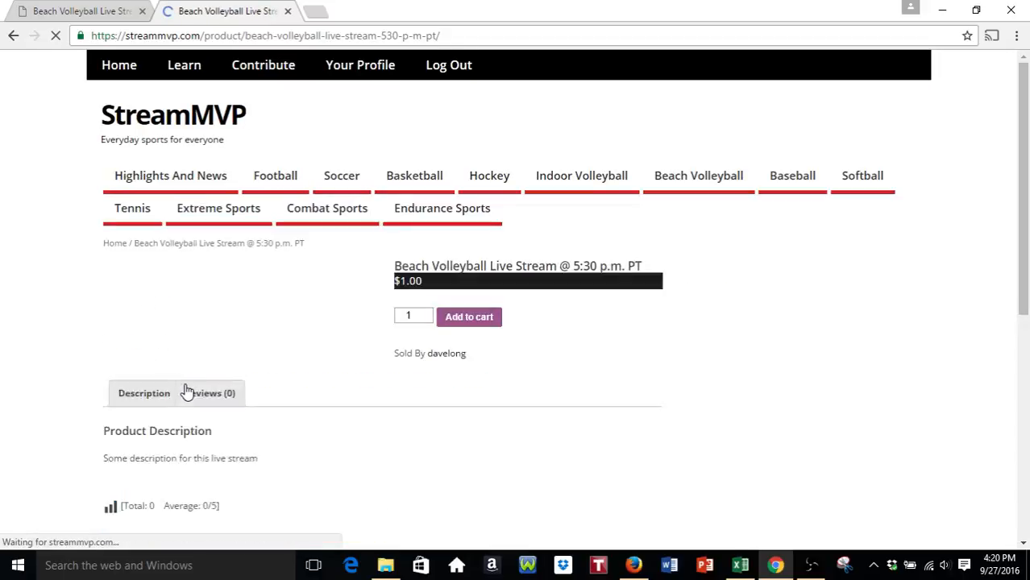
{"action": "scroll", "coordinate": [57, 308], "scroll_direction": "down", "scroll_amount": 1}
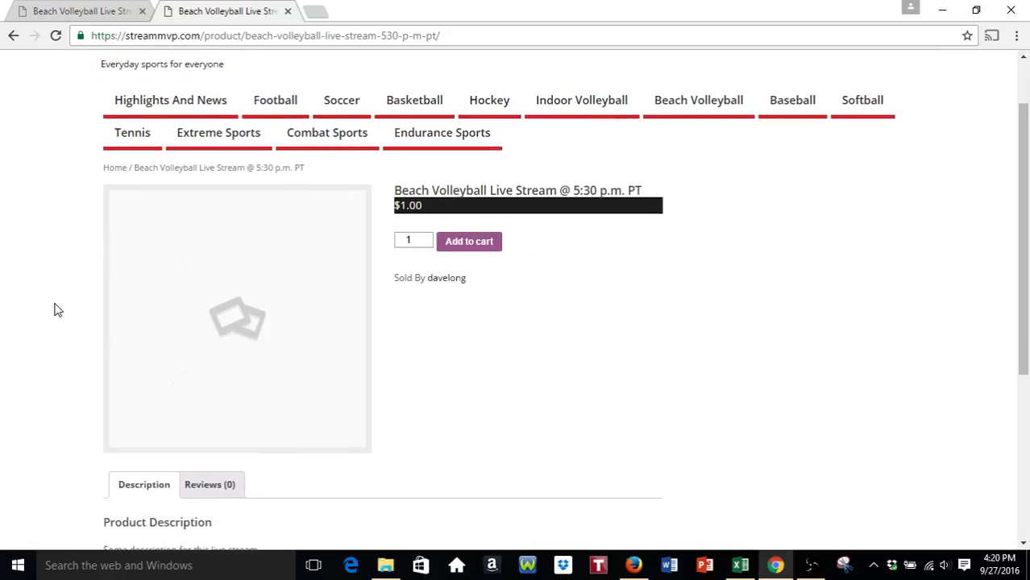
{"action": "scroll", "coordinate": [84, 298], "scroll_direction": "down", "scroll_amount": 1}
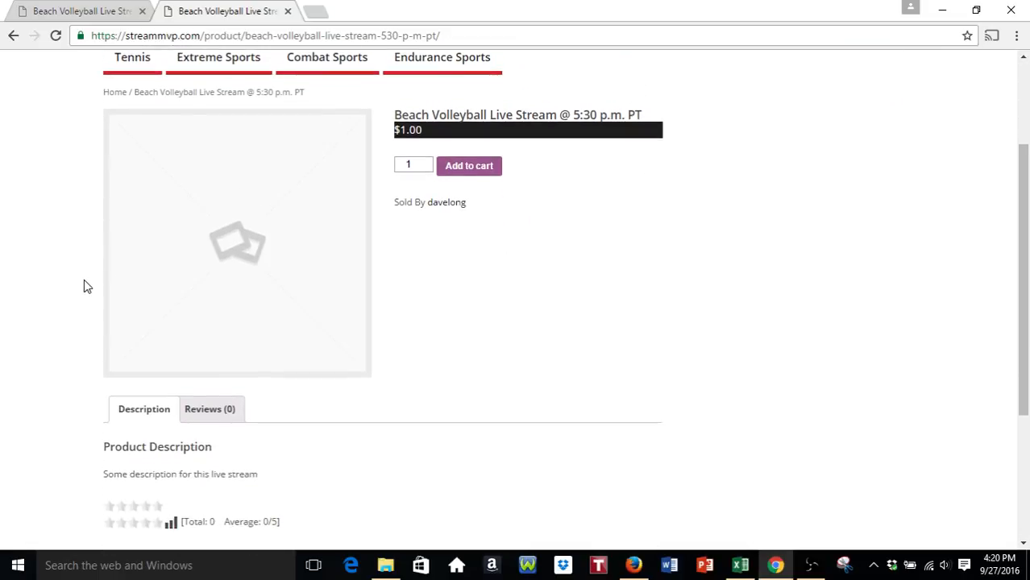
{"action": "scroll", "coordinate": [84, 281], "scroll_direction": "up", "scroll_amount": 1}
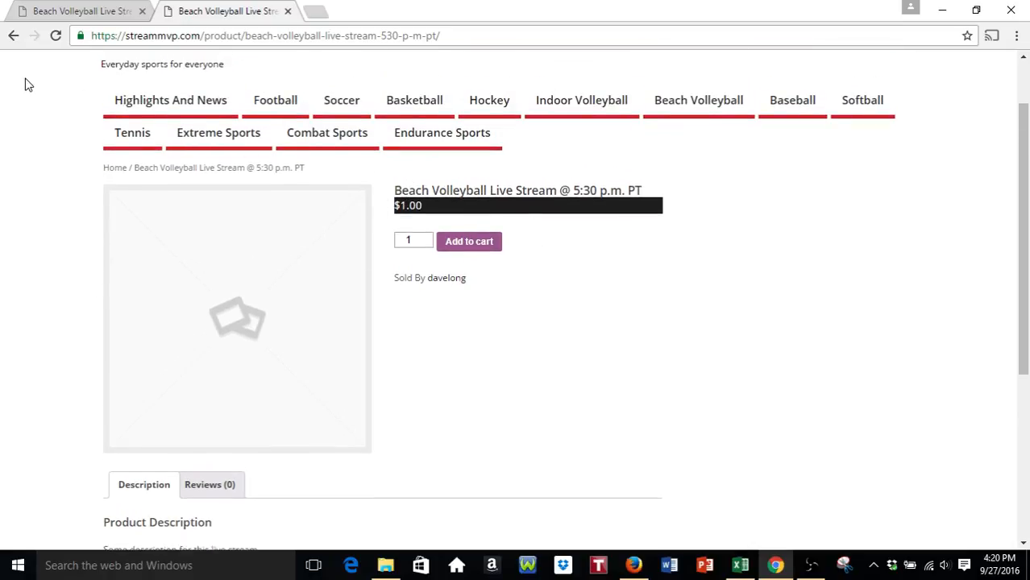
{"action": "left_click", "coordinate": [12, 35]}
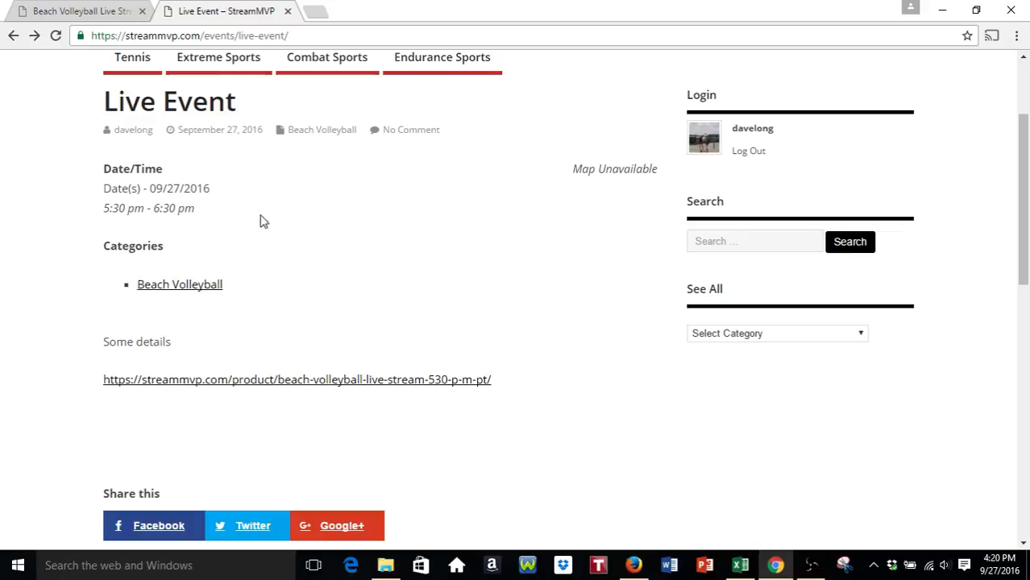
{"action": "left_click", "coordinate": [232, 381]}
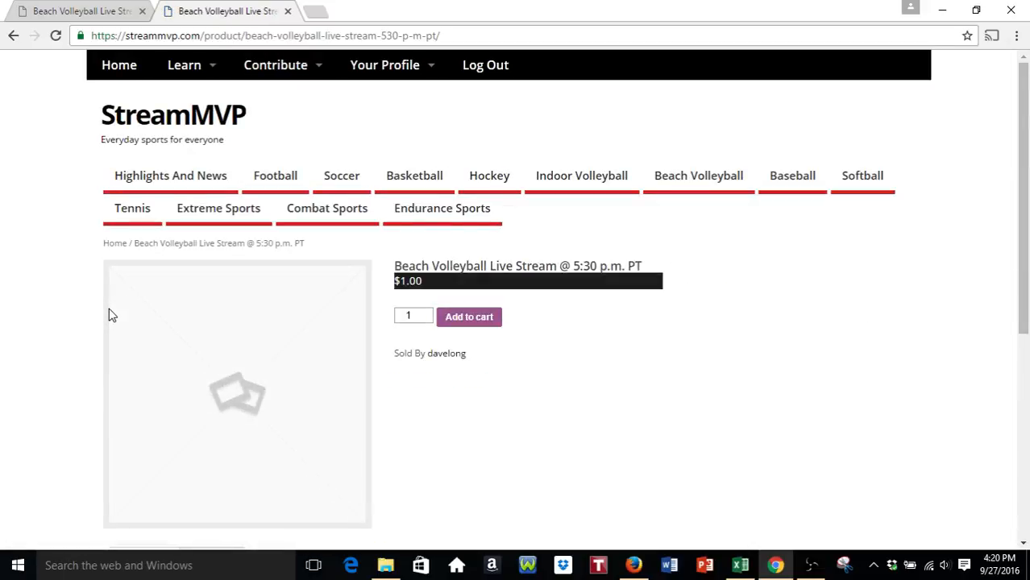
{"action": "scroll", "coordinate": [81, 290], "scroll_direction": "down", "scroll_amount": 1}
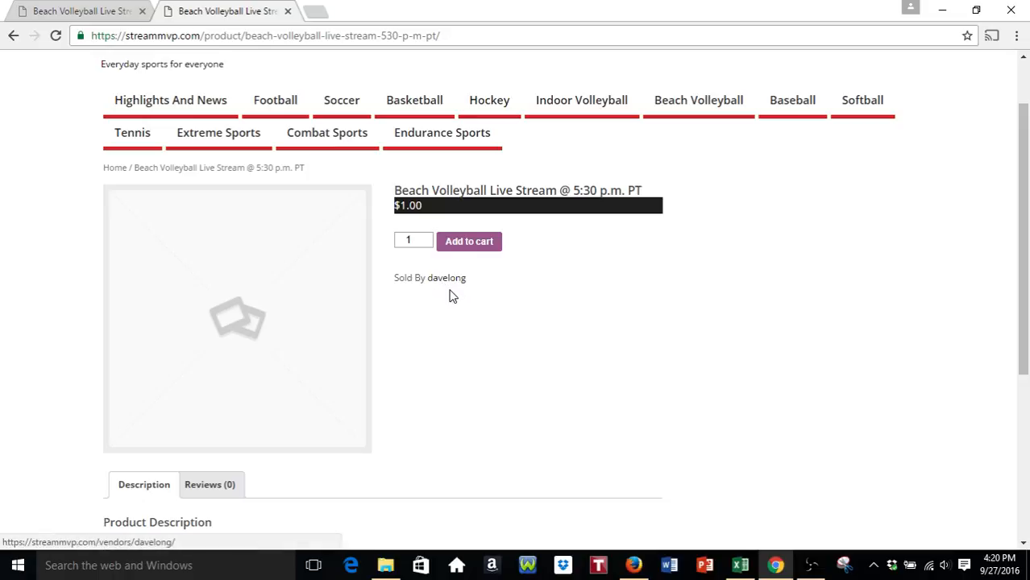
{"action": "scroll", "coordinate": [226, 401], "scroll_direction": "down", "scroll_amount": 1}
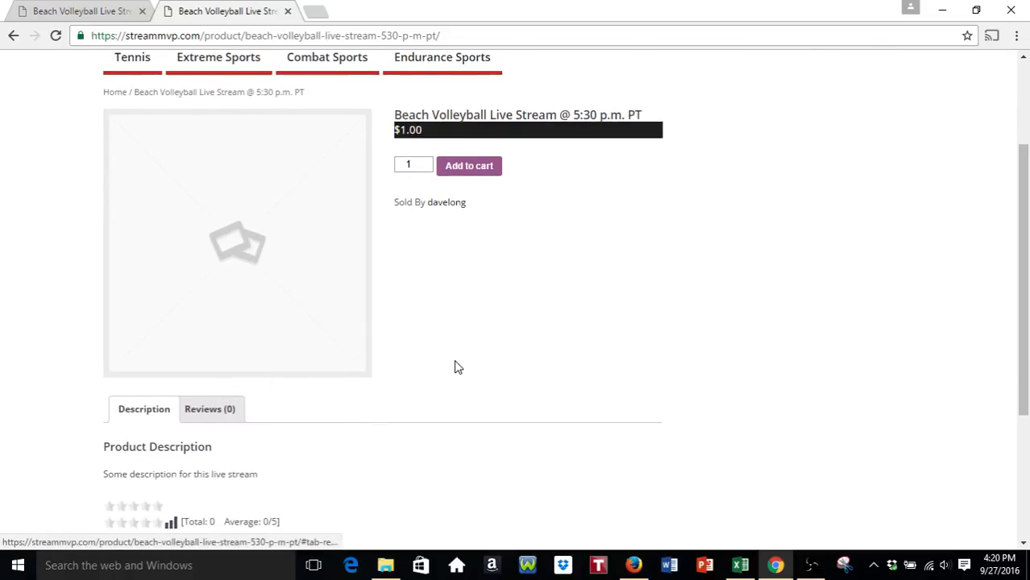
{"action": "scroll", "coordinate": [476, 346], "scroll_direction": "down", "scroll_amount": 1}
{"action": "scroll", "coordinate": [486, 332], "scroll_direction": "up", "scroll_amount": 2}
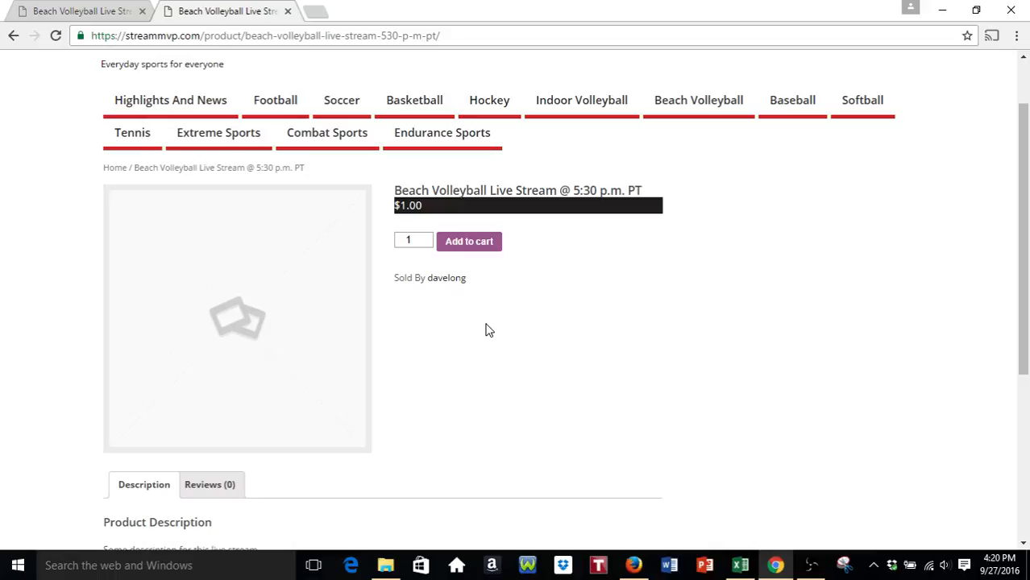
- Add the $1.00 Beach Volleyball live-stream ticket to the cart, review it, and proceed to checkout
{"action": "left_click", "coordinate": [473, 246]}
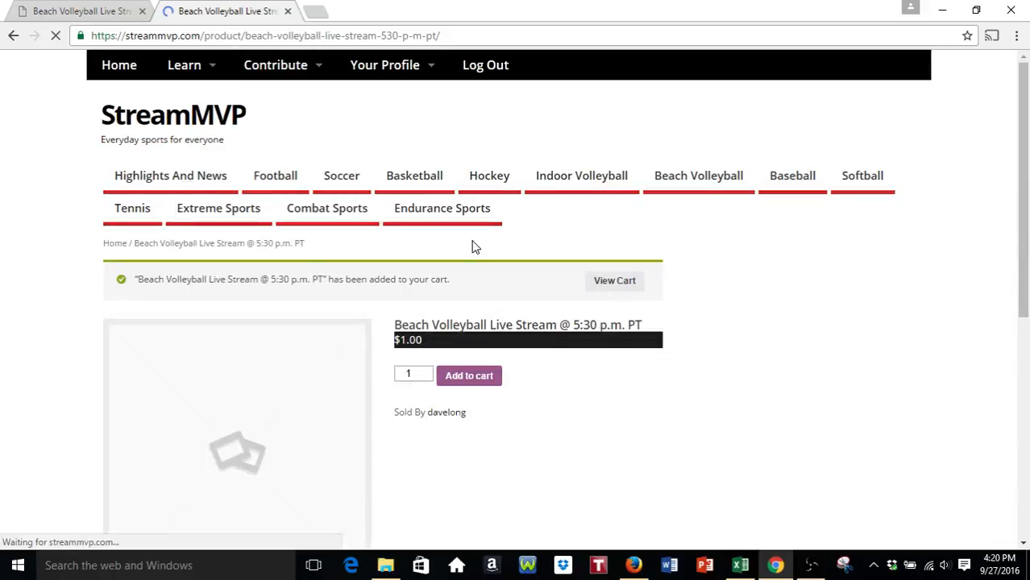
{"action": "scroll", "coordinate": [520, 262], "scroll_direction": "down", "scroll_amount": 1}
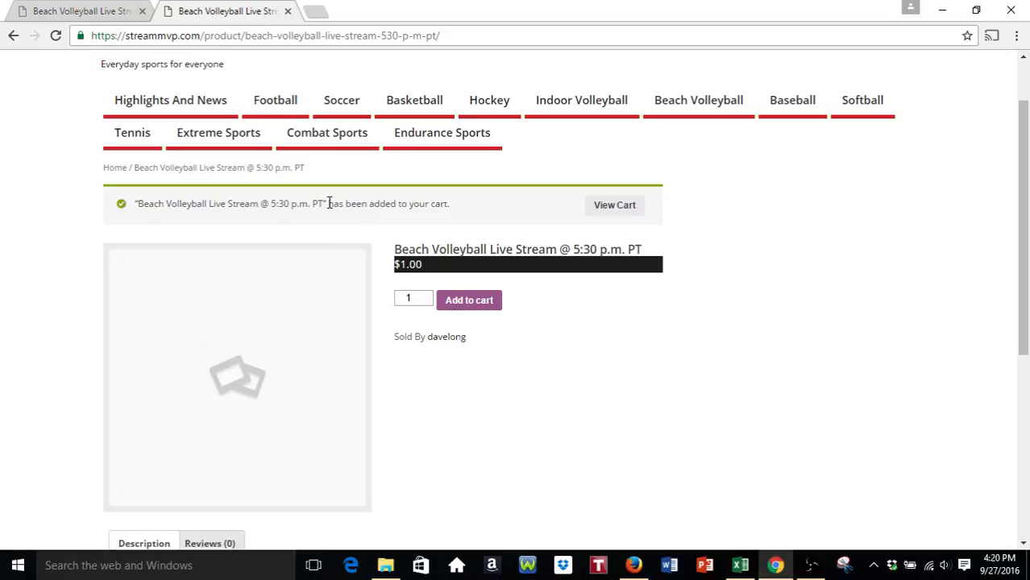
{"action": "scroll", "coordinate": [363, 203], "scroll_direction": "down", "scroll_amount": 1}
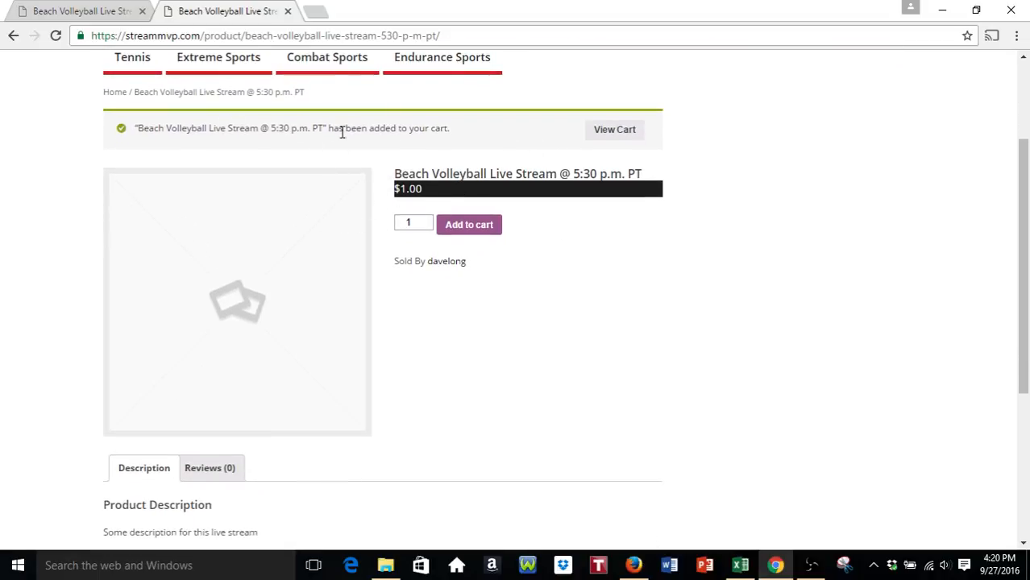
{"action": "left_click", "coordinate": [615, 133]}
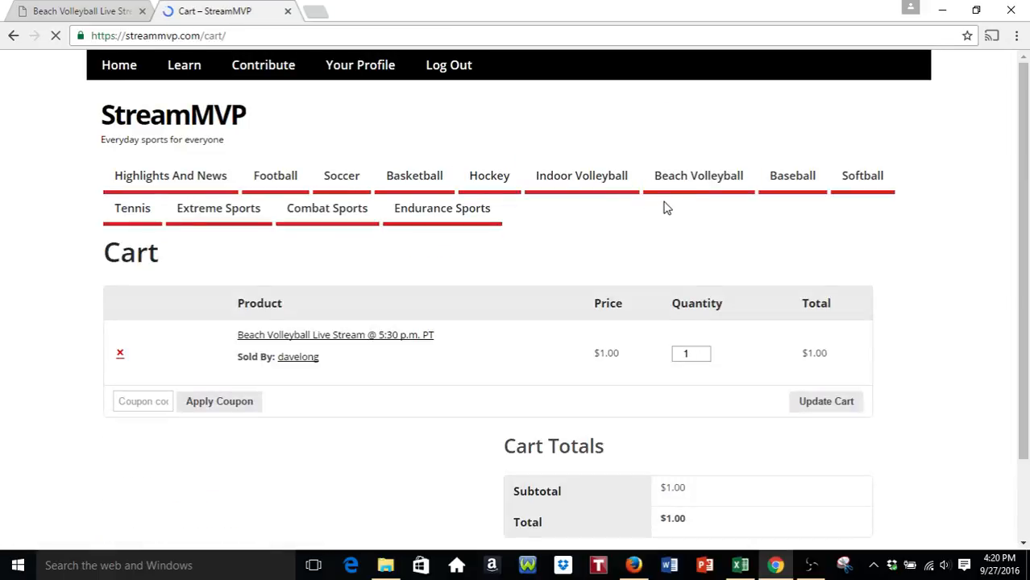
{"action": "scroll", "coordinate": [605, 222], "scroll_direction": "down", "scroll_amount": 1}
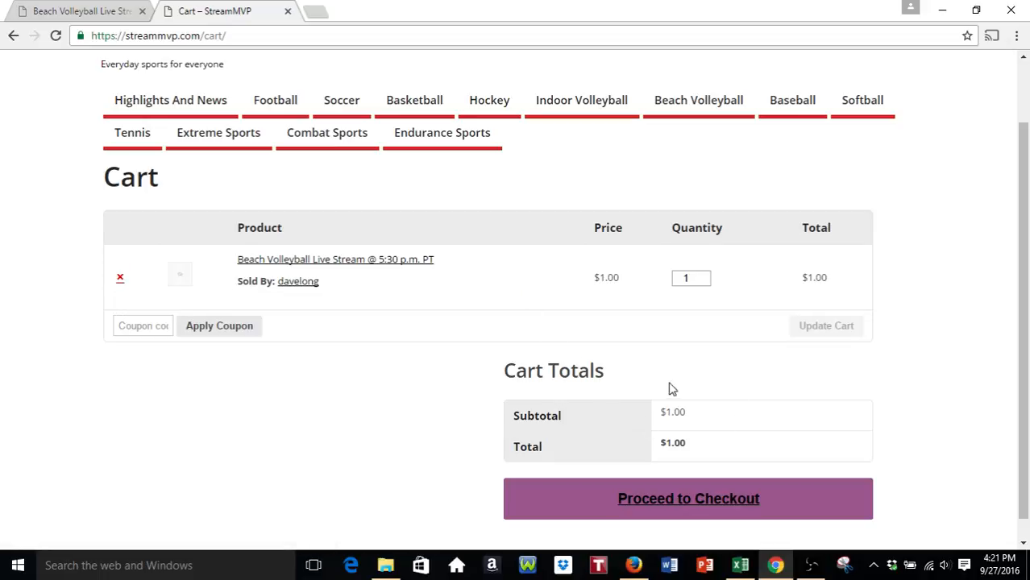
{"action": "scroll", "coordinate": [701, 395], "scroll_direction": "down", "scroll_amount": 1}
{"action": "left_click", "coordinate": [664, 479]}
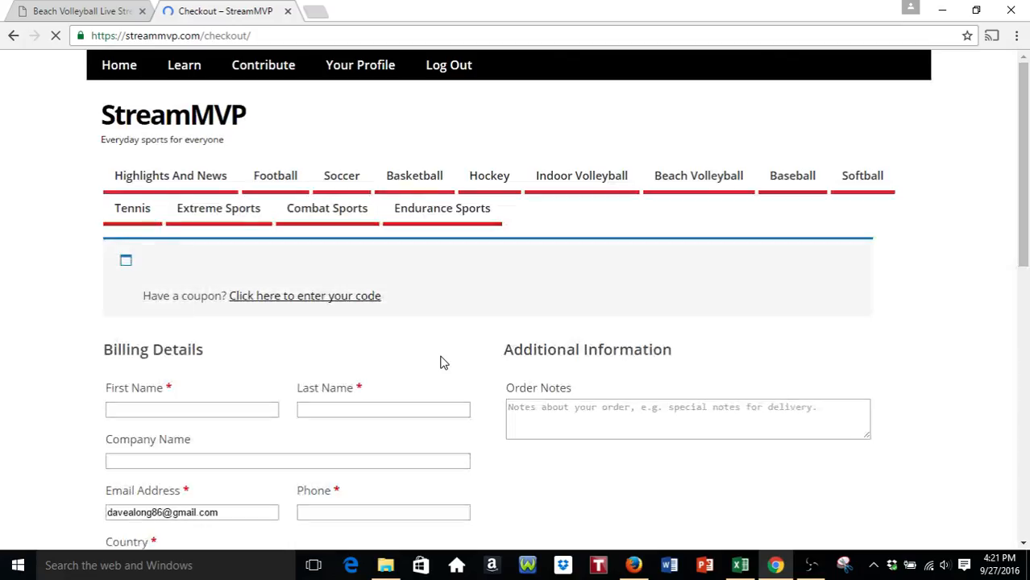
- Scroll the checkout page to review the $1.00 order, the PayPal option and the Billing Details form
{"action": "scroll", "coordinate": [451, 355], "scroll_direction": "down", "scroll_amount": 3}
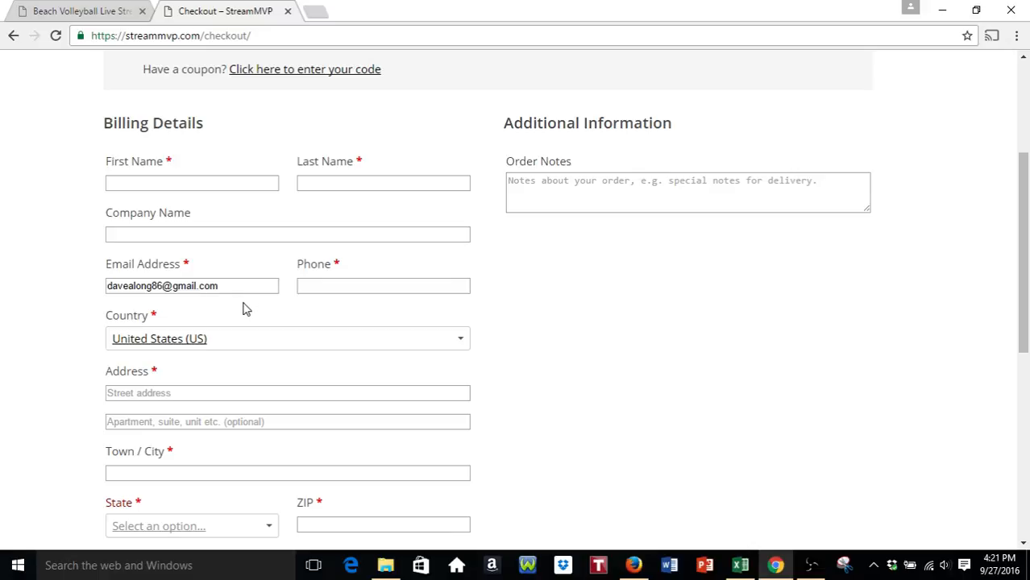
{"action": "scroll", "coordinate": [189, 247], "scroll_direction": "down", "scroll_amount": 2}
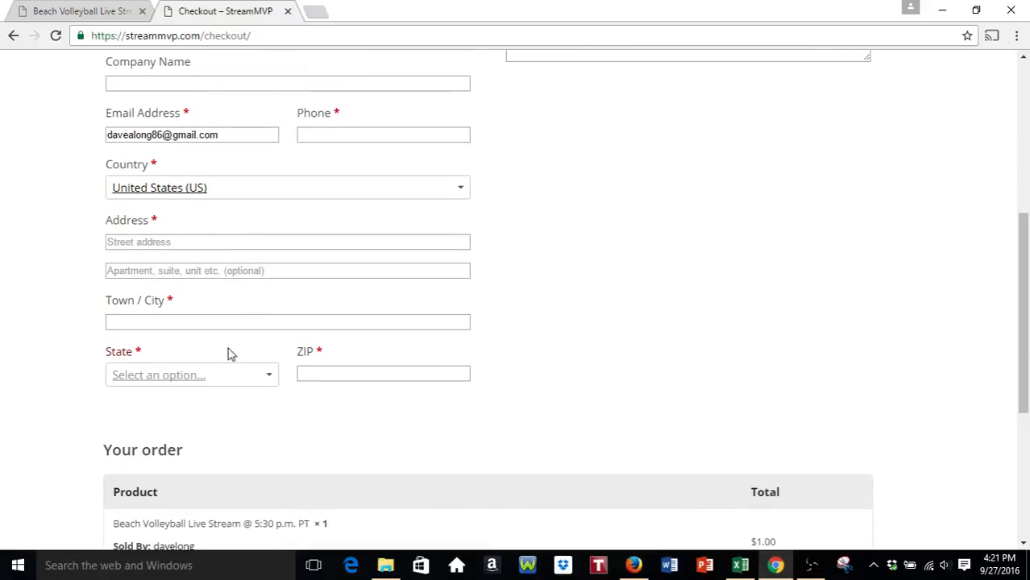
{"action": "scroll", "coordinate": [290, 355], "scroll_direction": "down", "scroll_amount": 1}
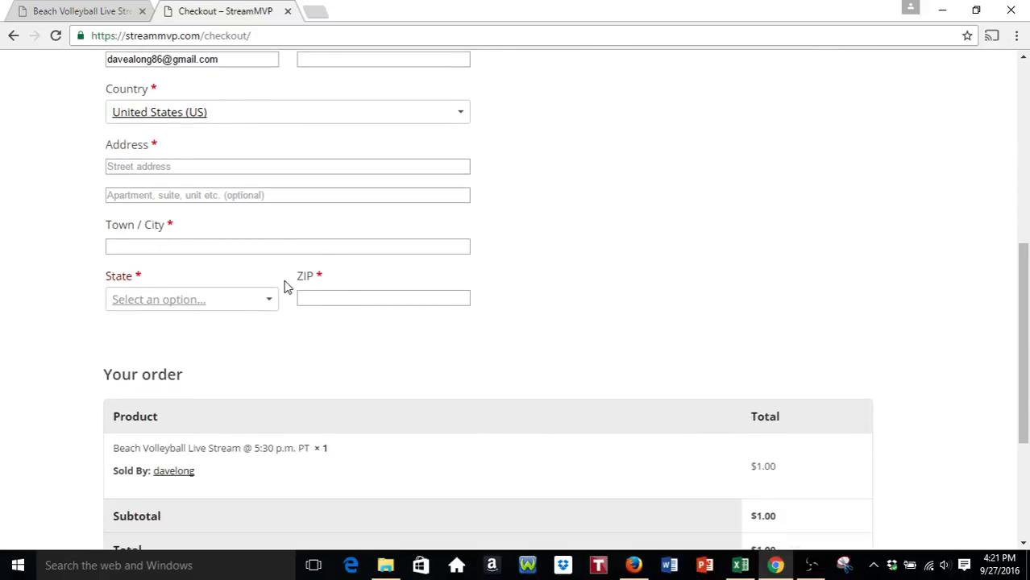
{"action": "scroll", "coordinate": [295, 290], "scroll_direction": "up", "scroll_amount": 2}
{"action": "scroll", "coordinate": [305, 293], "scroll_direction": "up", "scroll_amount": 1}
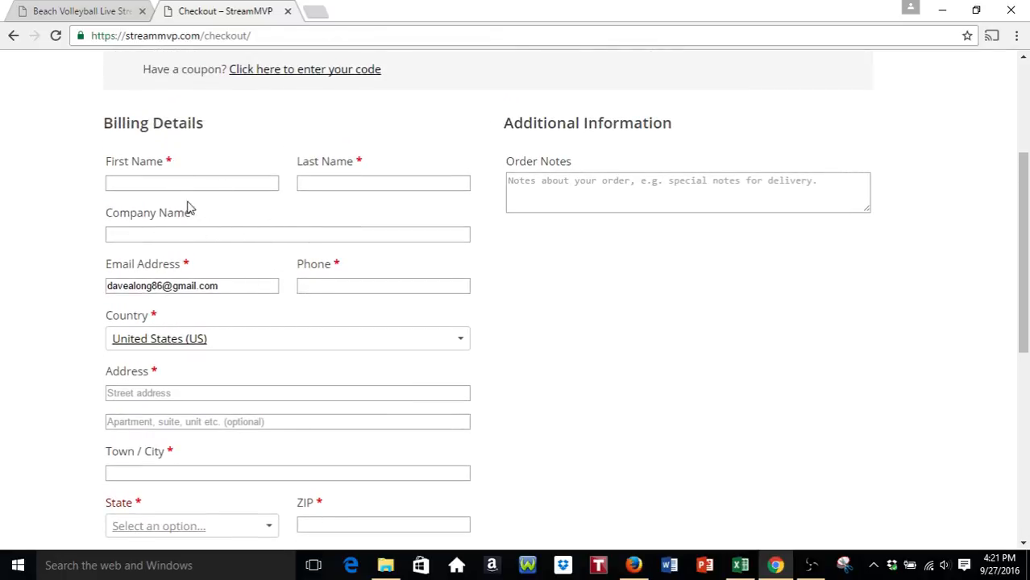
{"action": "scroll", "coordinate": [246, 244], "scroll_direction": "up", "scroll_amount": 1}
{"action": "scroll", "coordinate": [476, 290], "scroll_direction": "up", "scroll_amount": 1}
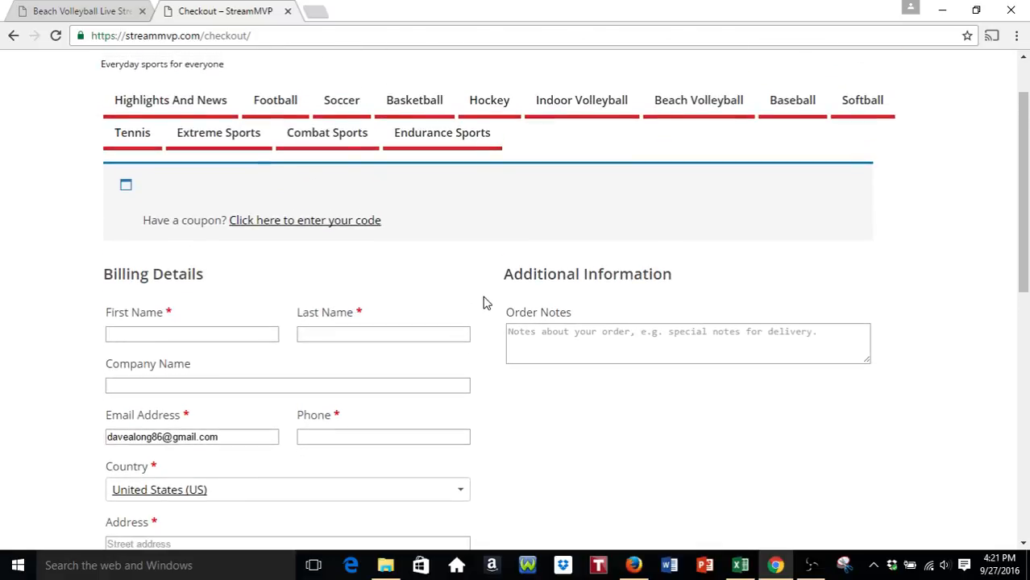
{"action": "scroll", "coordinate": [484, 307], "scroll_direction": "down", "scroll_amount": 2}
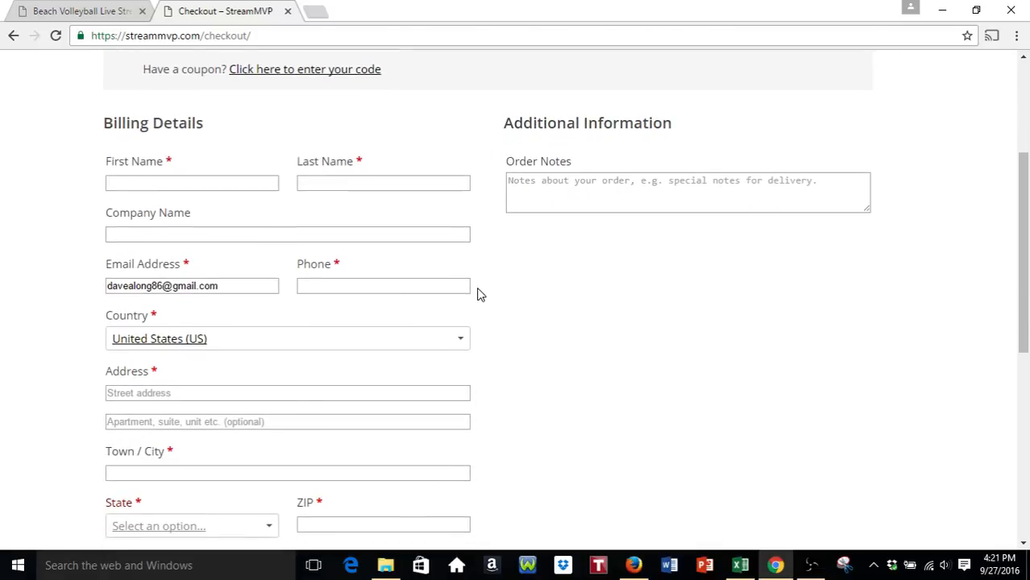
{"action": "scroll", "coordinate": [386, 216], "scroll_direction": "down", "scroll_amount": 6}
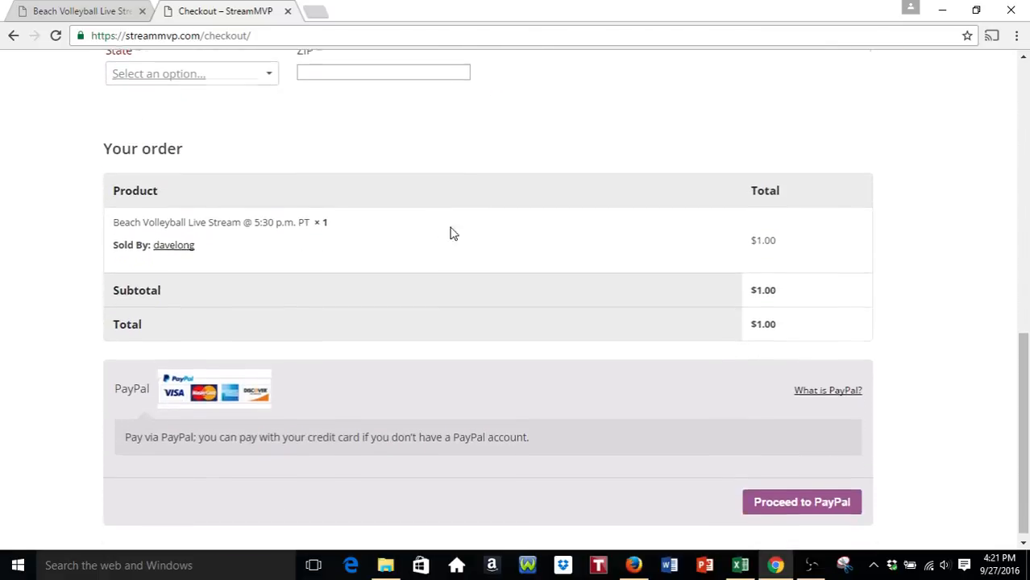
{"action": "scroll", "coordinate": [474, 235], "scroll_direction": "down", "scroll_amount": 1}
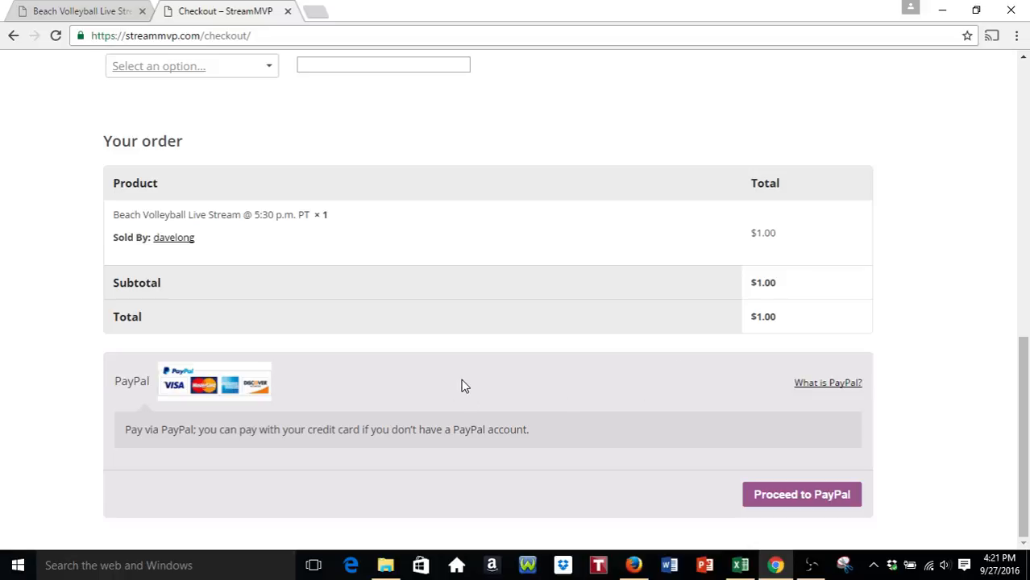
{"action": "scroll", "coordinate": [464, 377], "scroll_direction": "up", "scroll_amount": 6}
{"action": "scroll", "coordinate": [387, 256], "scroll_direction": "up", "scroll_amount": 1}
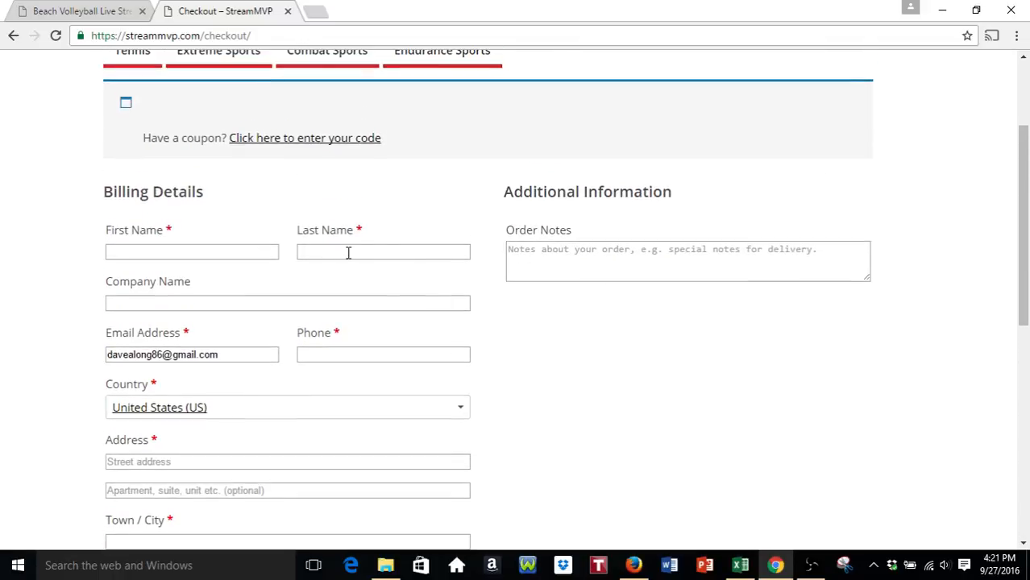
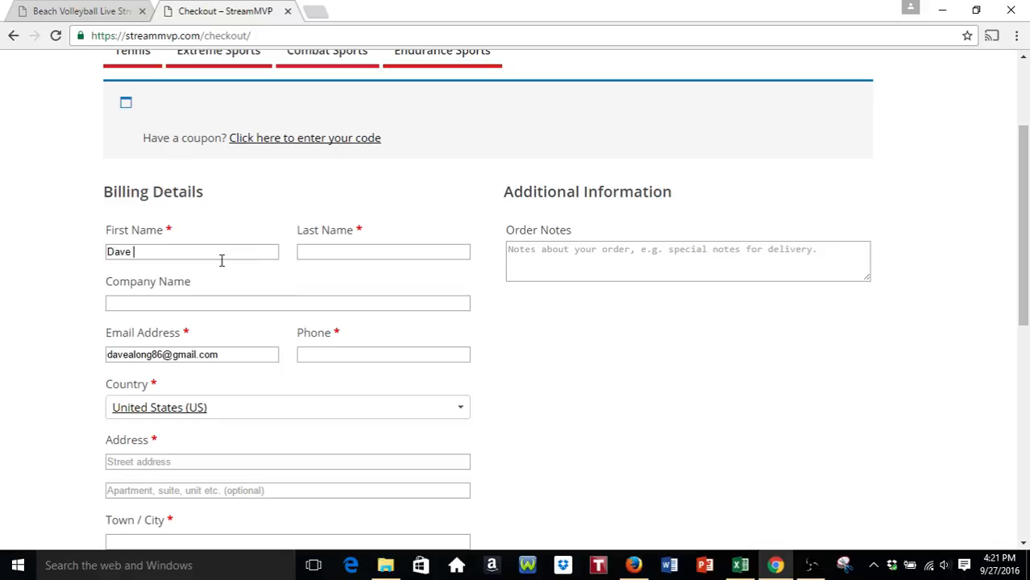
- Enter the buyer's first name, last name and phone number in the billing form
{"action": "key", "text": "Tab"}
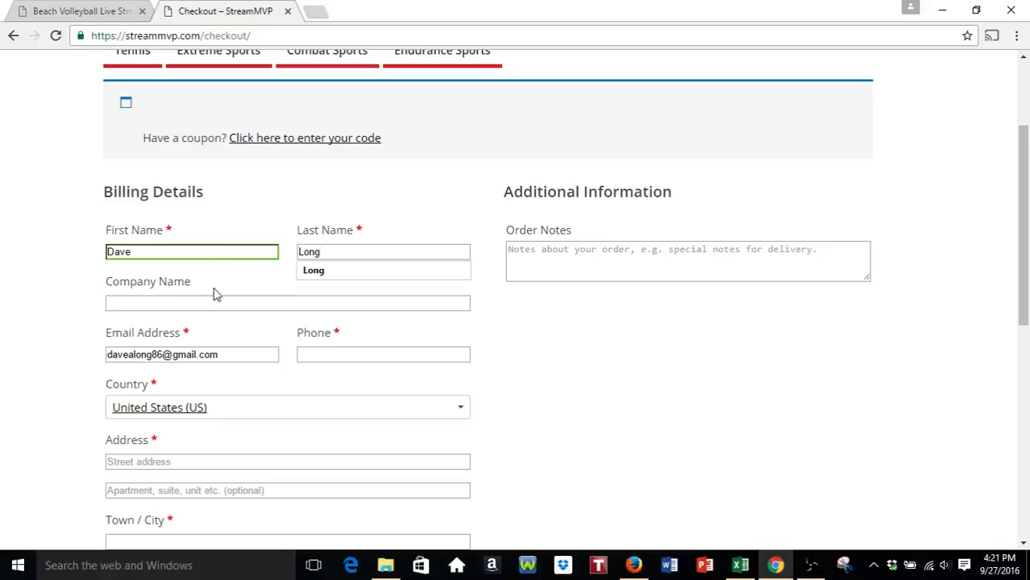
{"action": "left_click", "coordinate": [373, 358]}
{"action": "type", "text": "31"}
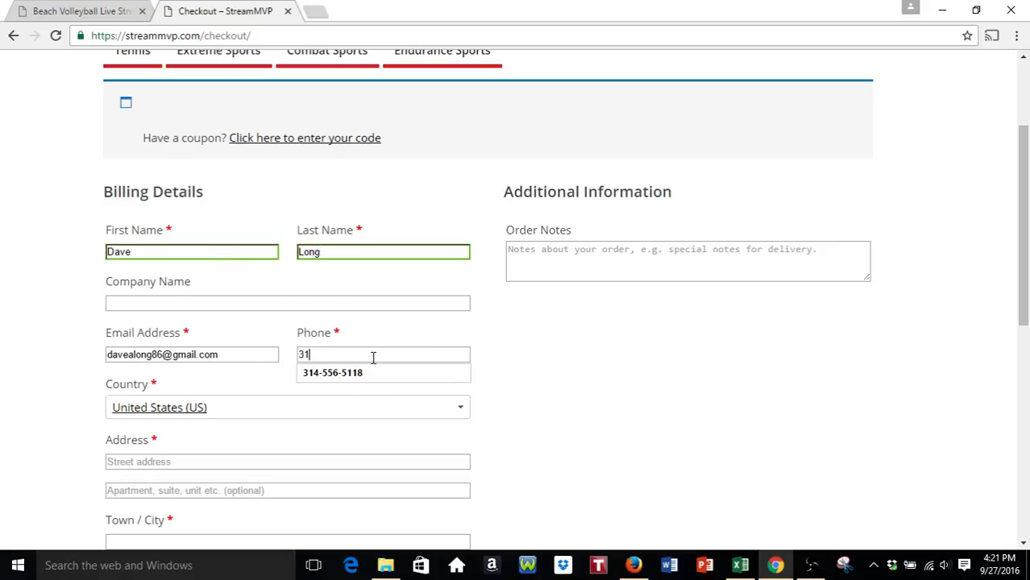
{"action": "type", "text": "4-"}
{"action": "key", "text": "BackSpace"}
{"action": "key", "text": "BackSpace"}
{"action": "key", "text": "BackSpace"}
{"action": "key", "text": "BackSpace"}
{"action": "type", "text": "00000000"}
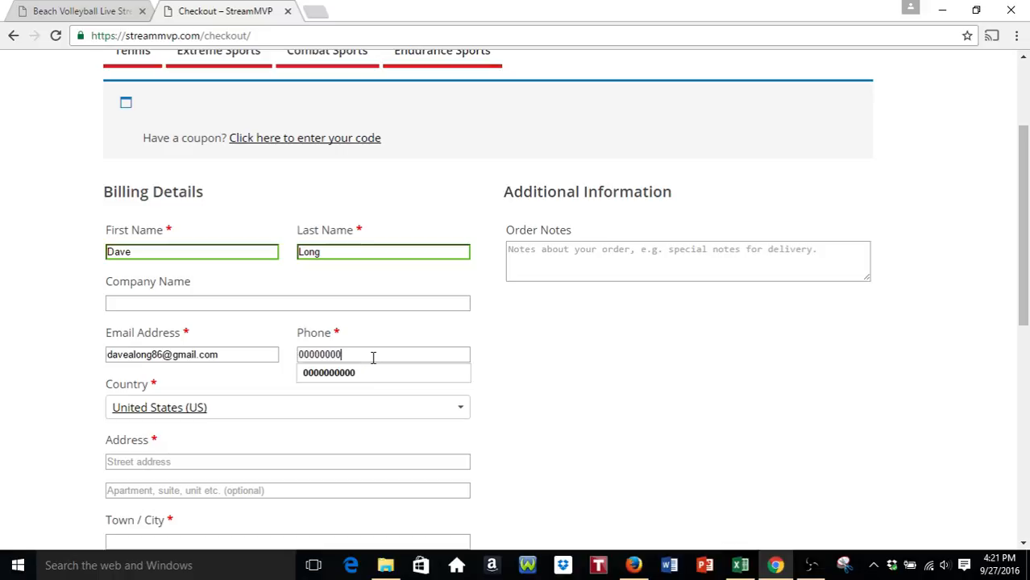
{"action": "type", "text": "00"}
{"action": "left_click", "coordinate": [501, 392]}
- Fill the street address from the suggested address so town, state and ZIP complete automatically
{"action": "scroll", "coordinate": [451, 330], "scroll_direction": "down", "scroll_amount": 2}
{"action": "scroll", "coordinate": [255, 260], "scroll_direction": "down", "scroll_amount": 1}
{"action": "left_click", "coordinate": [208, 234]}
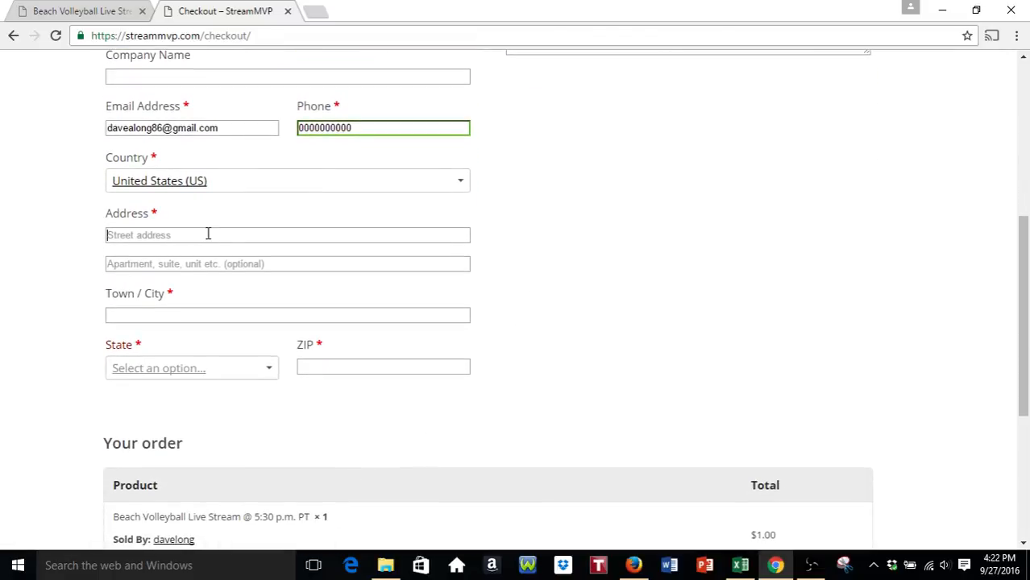
{"action": "left_click", "coordinate": [203, 253]}
{"action": "scroll", "coordinate": [79, 260], "scroll_direction": "down", "scroll_amount": 2}
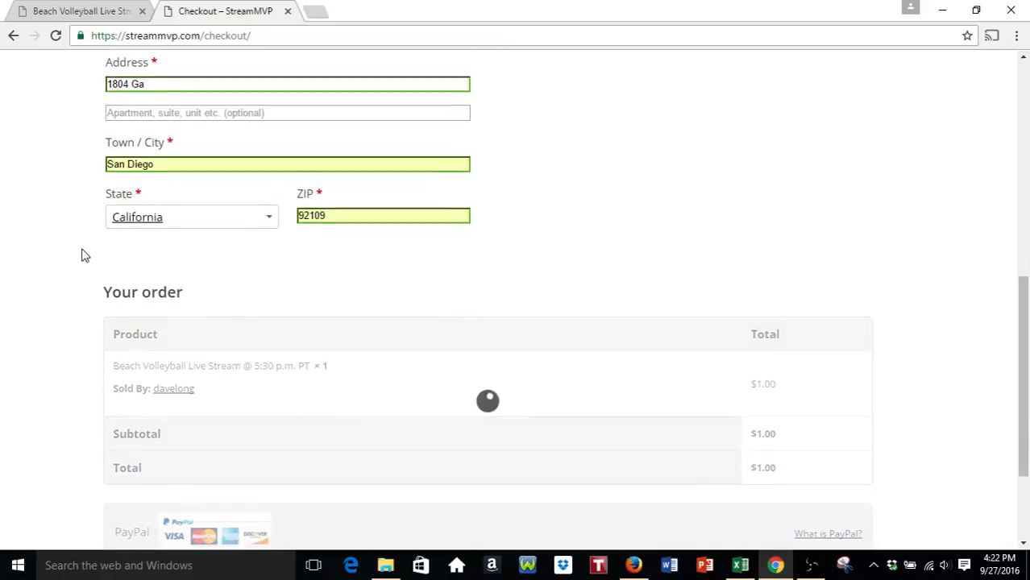
{"action": "scroll", "coordinate": [152, 243], "scroll_direction": "down", "scroll_amount": 1}
{"action": "scroll", "coordinate": [167, 242], "scroll_direction": "down", "scroll_amount": 1}
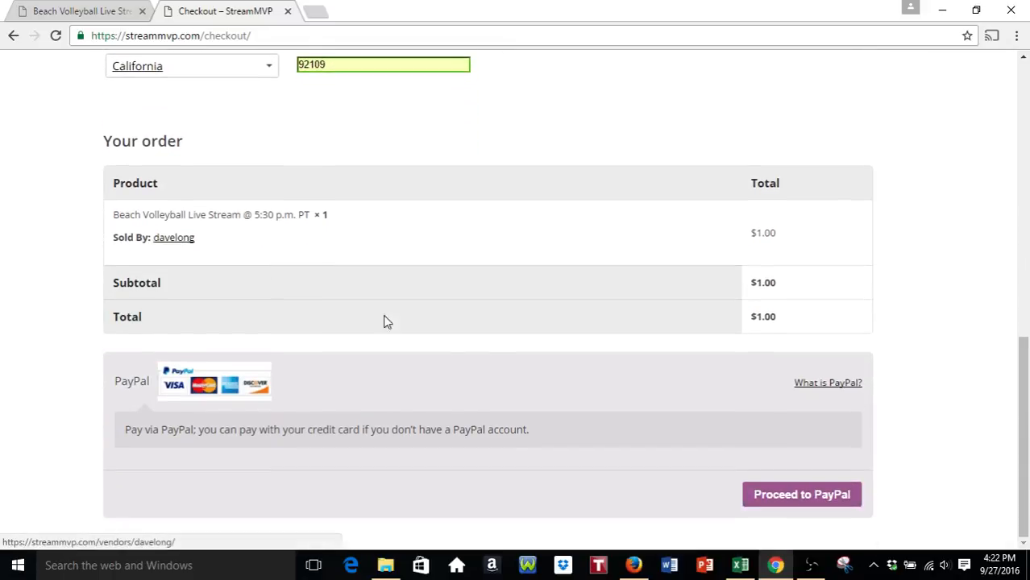
- Send the $1.00 order to PayPal for payment
{"action": "left_click", "coordinate": [789, 496]}
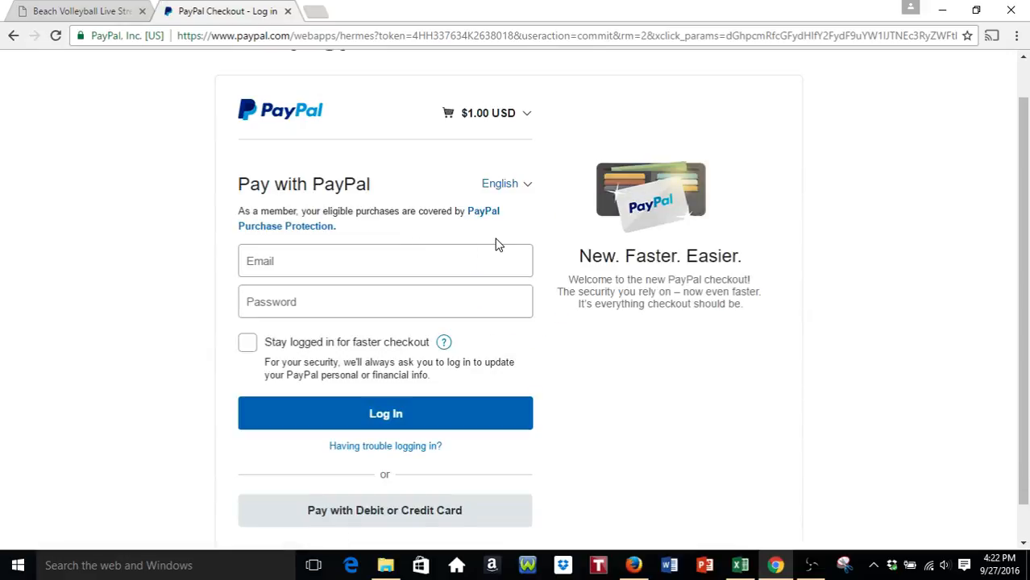
{"action": "scroll", "coordinate": [572, 274], "scroll_direction": "down", "scroll_amount": 1}
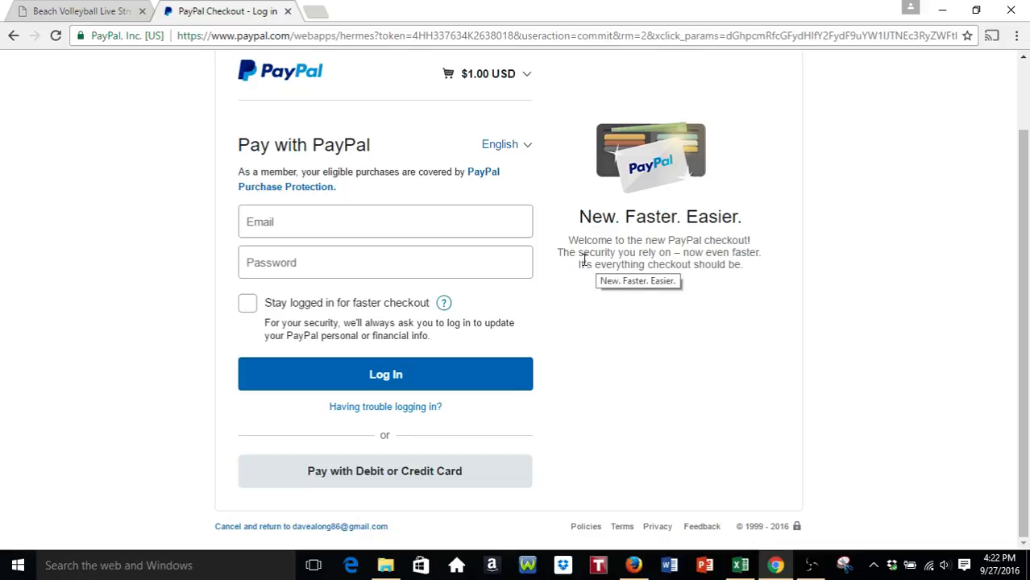
{"action": "scroll", "coordinate": [590, 250], "scroll_direction": "up", "scroll_amount": 2}
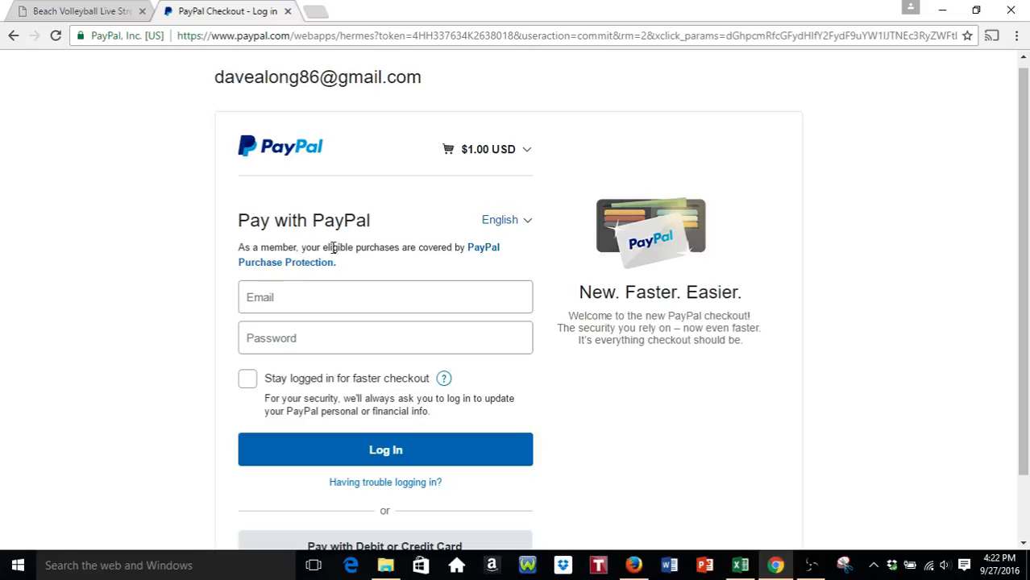
{"action": "scroll", "coordinate": [378, 290], "scroll_direction": "down", "scroll_amount": 2}
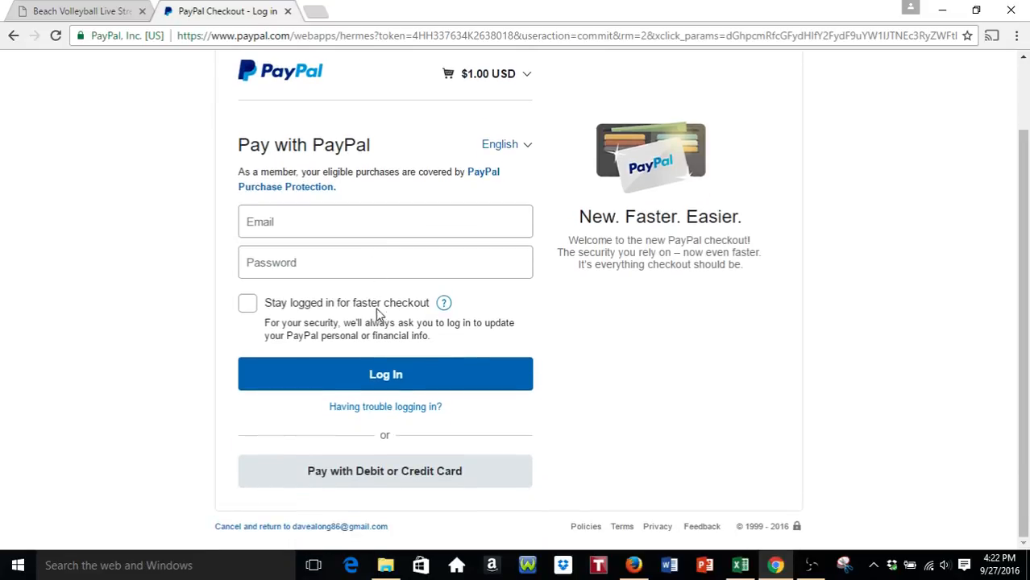
- Choose guest debit/credit card payment and review the prefilled PayPal Guest Checkout form
{"action": "left_click", "coordinate": [419, 477]}
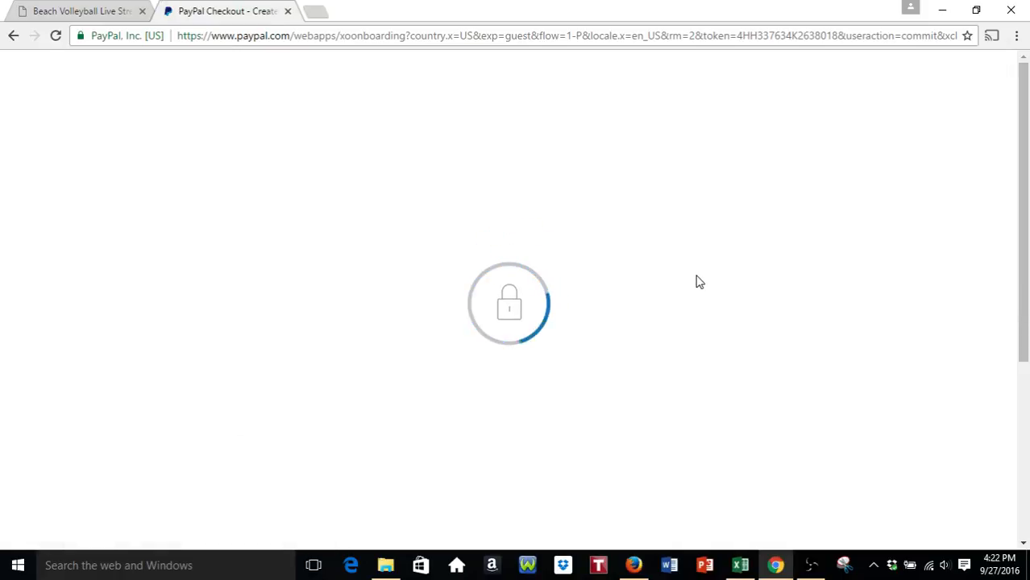
{"action": "scroll", "coordinate": [700, 276], "scroll_direction": "down", "scroll_amount": 2}
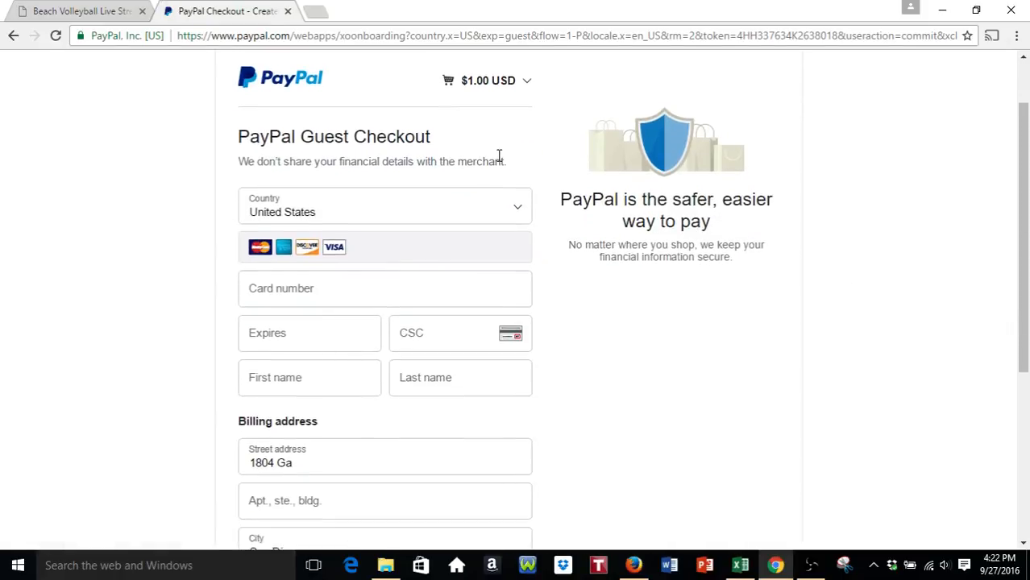
{"action": "scroll", "coordinate": [338, 155], "scroll_direction": "down", "scroll_amount": 2}
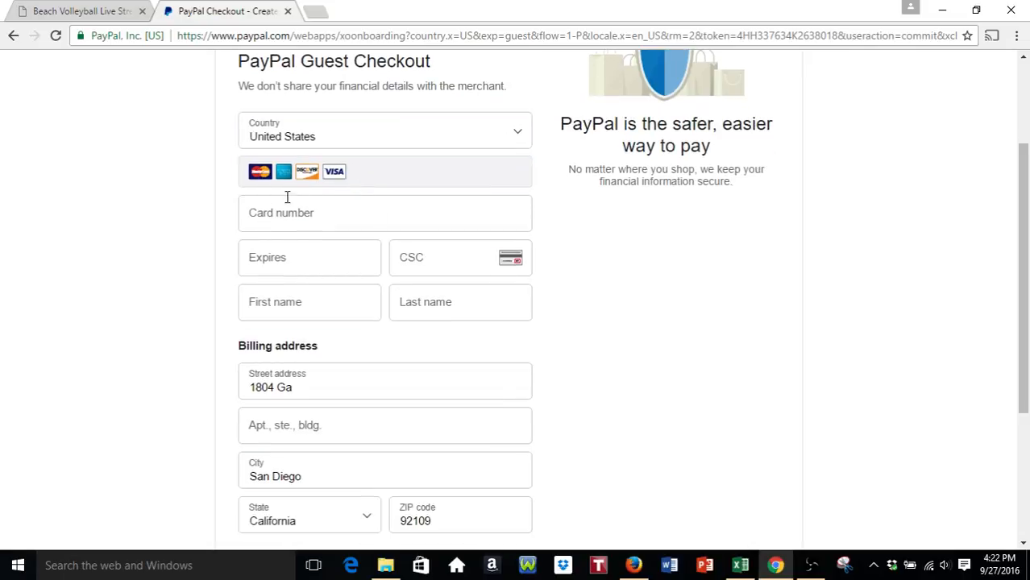
{"action": "scroll", "coordinate": [358, 331], "scroll_direction": "down", "scroll_amount": 4}
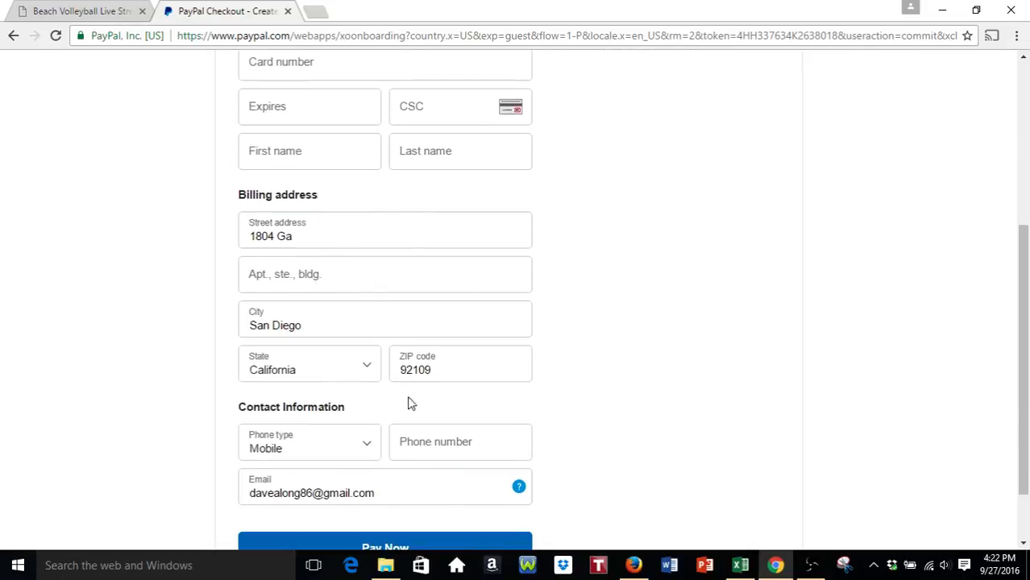
{"action": "scroll", "coordinate": [605, 395], "scroll_direction": "down", "scroll_amount": 2}
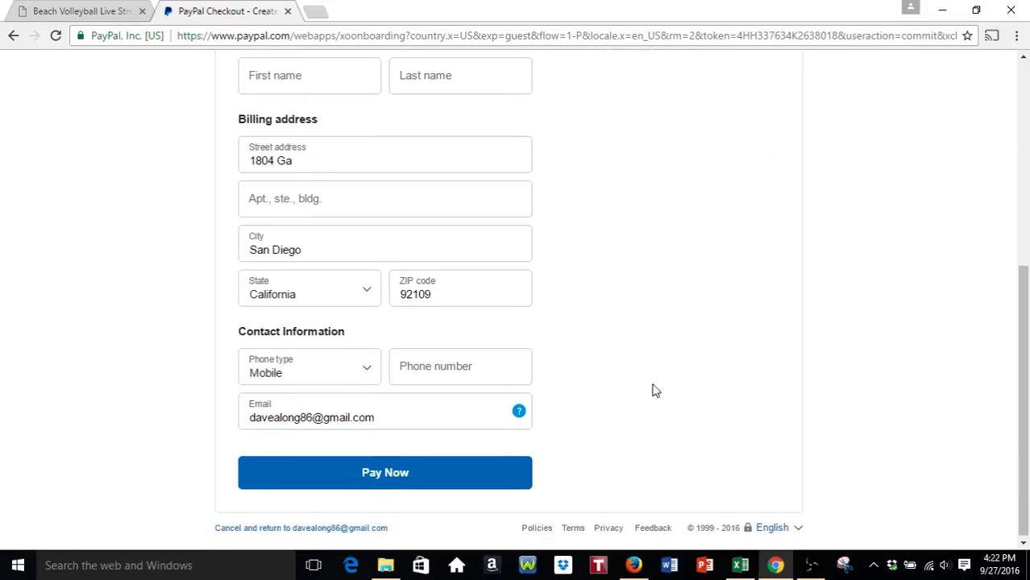
{"action": "scroll", "coordinate": [637, 375], "scroll_direction": "up", "scroll_amount": 10}
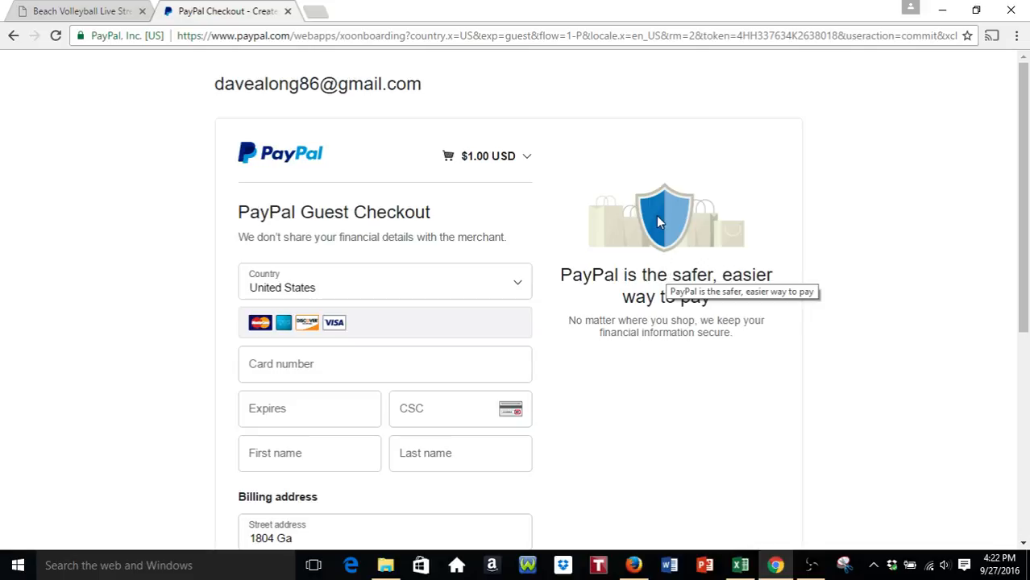
{"action": "left_click", "coordinate": [84, 14]}
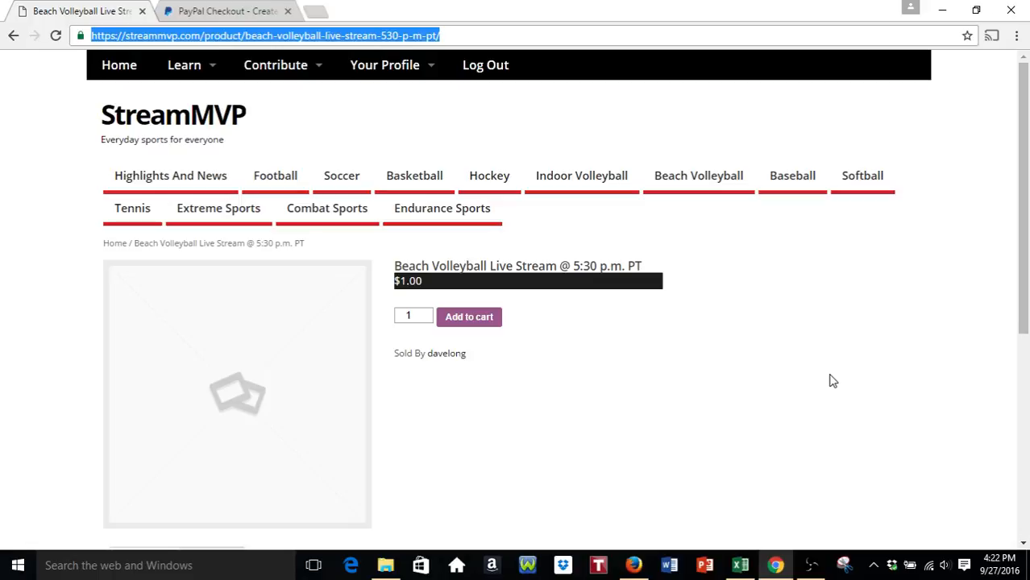
- Check the live stream URL spreadsheet in Excel, then return to the Chrome product page
{"action": "left_click", "coordinate": [740, 565]}
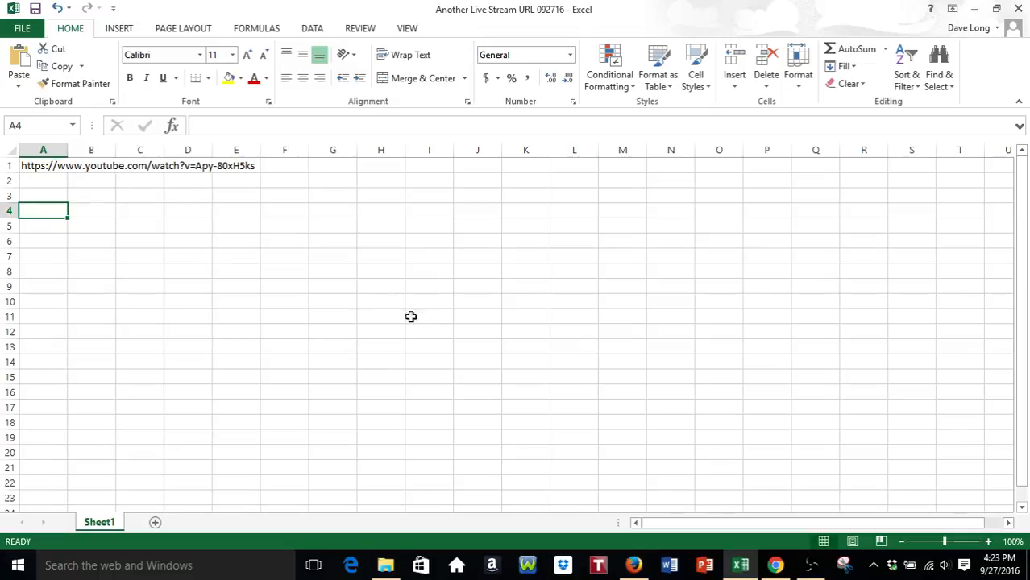
{"action": "left_click", "coordinate": [776, 565]}
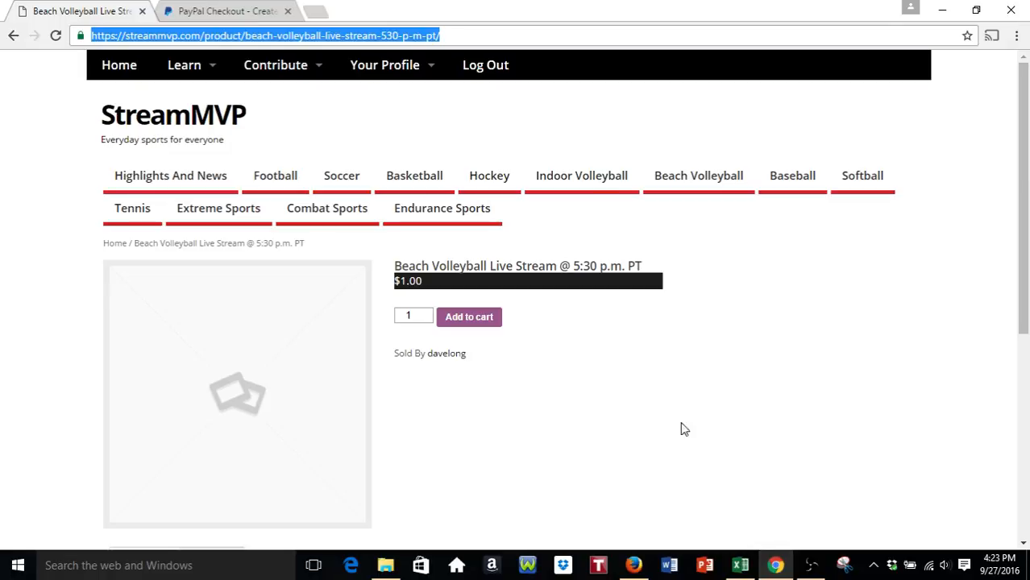
{"action": "mouse_move", "coordinate": [272, 74]}
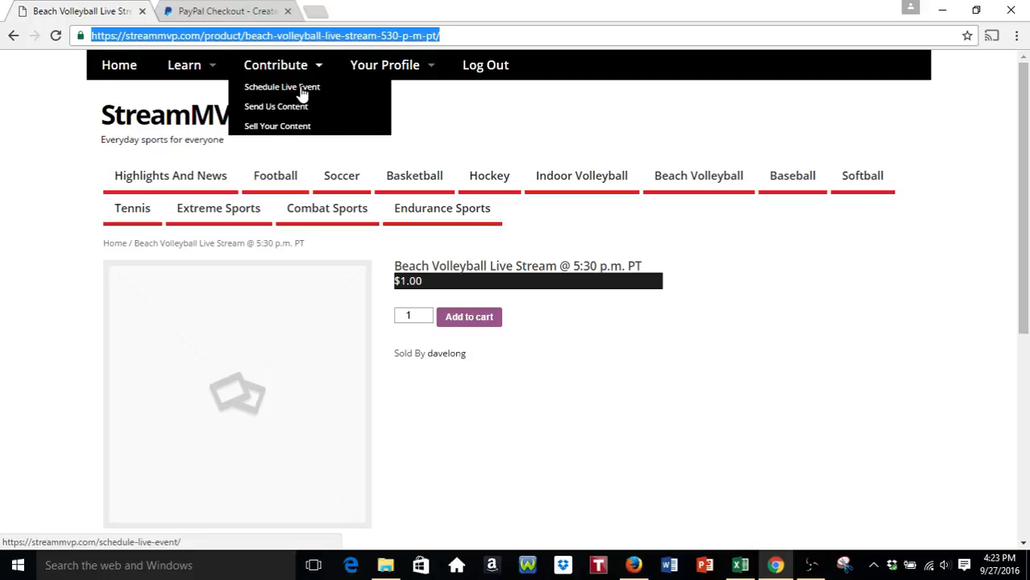
- Open Contribute > Send Us Content and set Post Category to Beach Volleyball Recorded Footage
{"action": "left_click", "coordinate": [298, 114]}
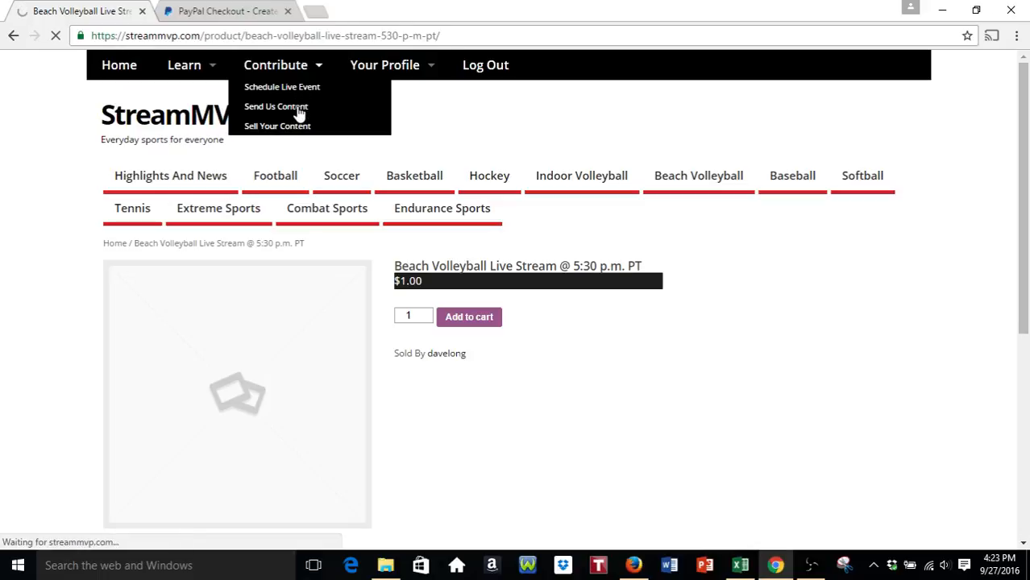
{"action": "scroll", "coordinate": [233, 165], "scroll_direction": "down", "scroll_amount": 3}
{"action": "left_click", "coordinate": [219, 160]}
{"action": "left_click", "coordinate": [313, 213]}
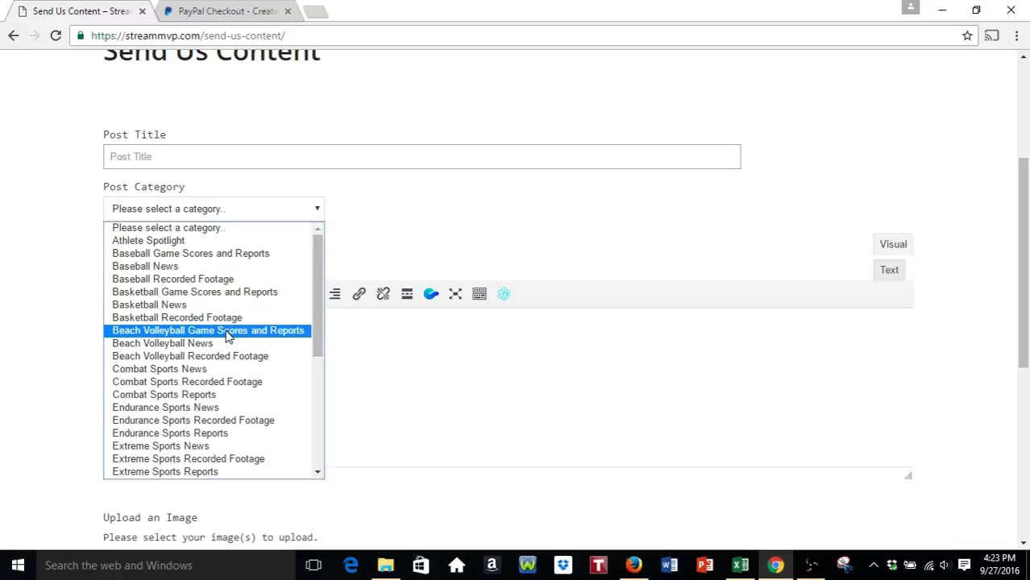
{"action": "left_click", "coordinate": [227, 357]}
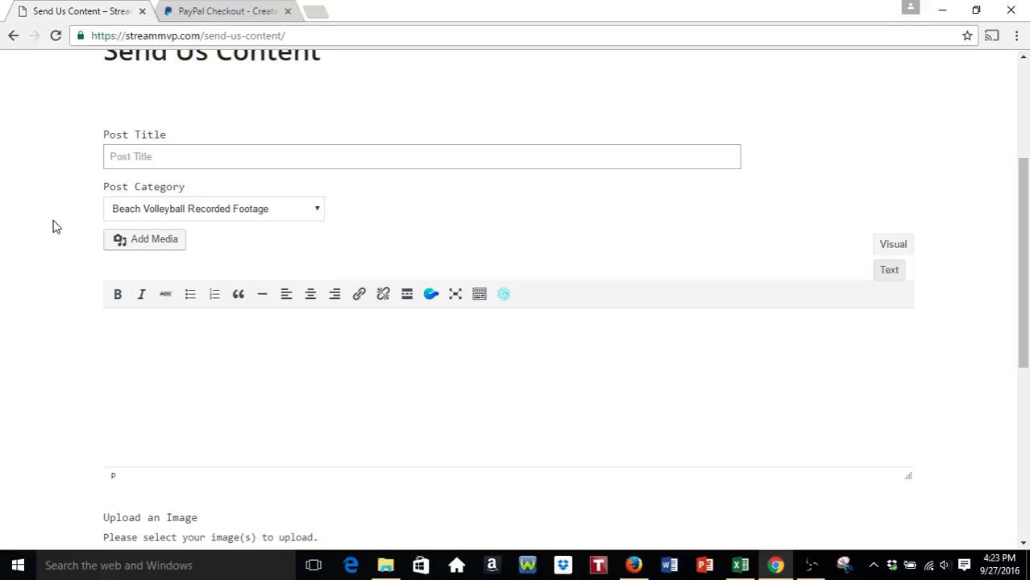
- Paste the product page link into the first line of the post body
{"action": "scroll", "coordinate": [52, 227], "scroll_direction": "down", "scroll_amount": 1}
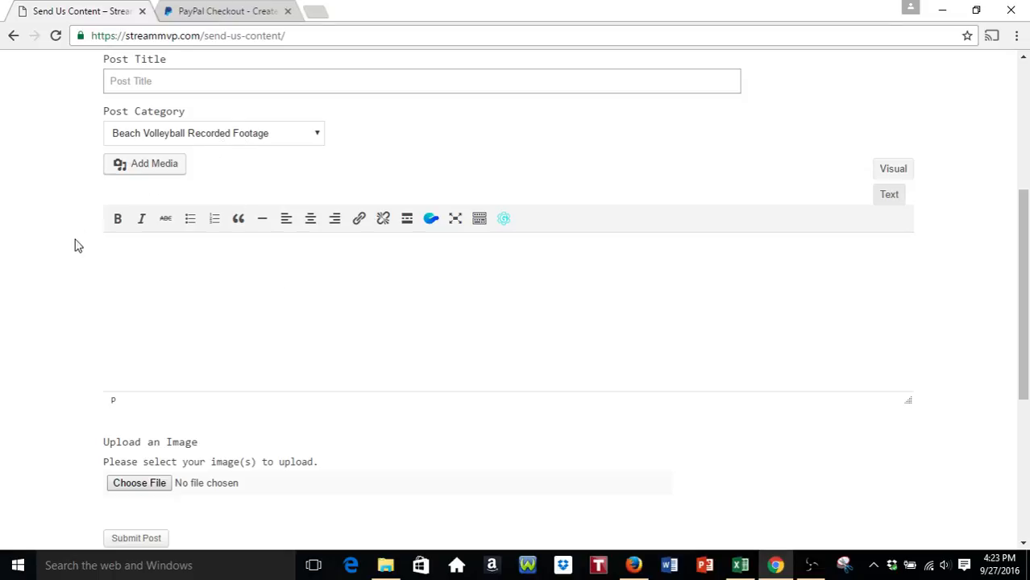
{"action": "left_click", "coordinate": [193, 261]}
{"action": "key", "text": "Return"}
{"action": "left_click", "coordinate": [161, 248]}
{"action": "type", "text": "https://streammvp.com/product/beach-volleyball-live-stream-530-p-m-pt/"}
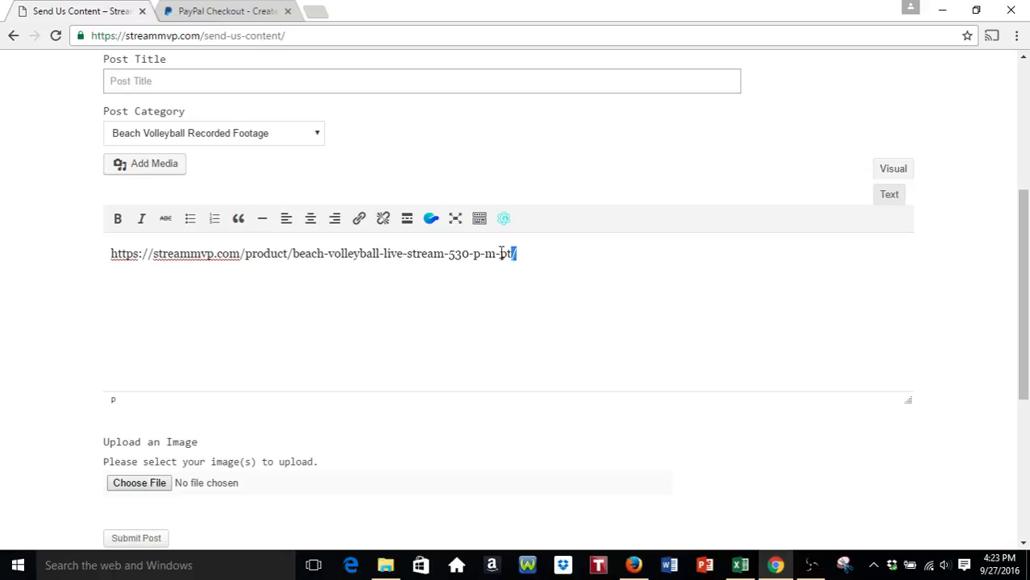
- Select and delete the pasted product URL line from the post body
{"action": "left_click_drag", "start_coordinate": [514, 253], "coordinate": [39, 260]}
{"action": "key", "text": "BackSpace"}
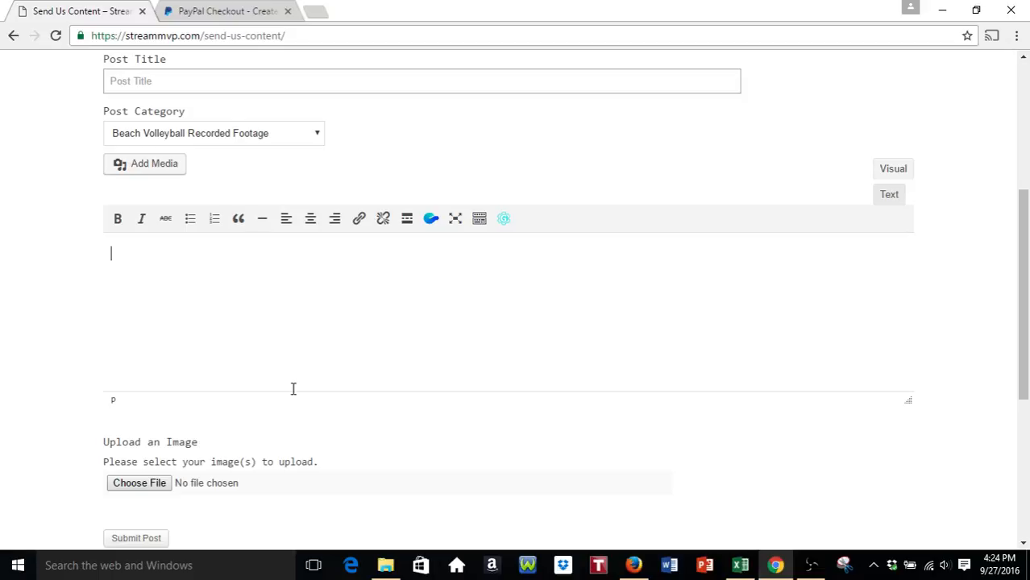
{"action": "scroll", "coordinate": [529, 385], "scroll_direction": "up", "scroll_amount": 4}
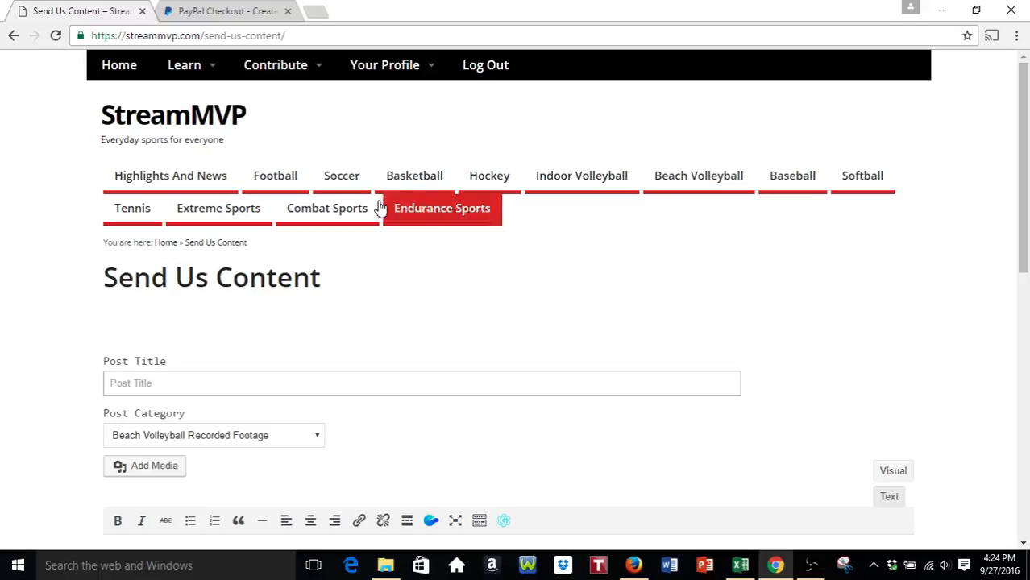
{"action": "mouse_move", "coordinate": [290, 81]}
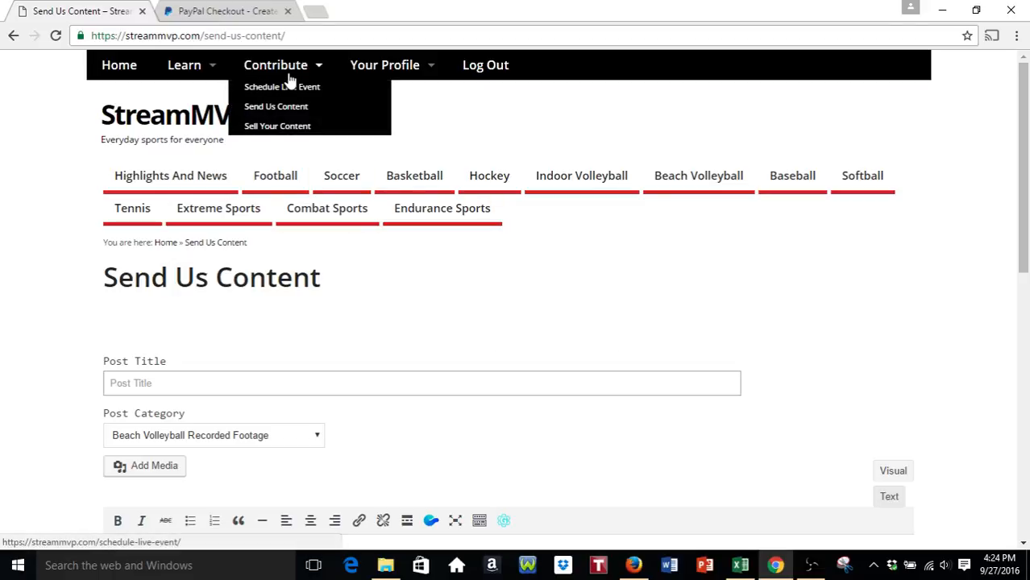